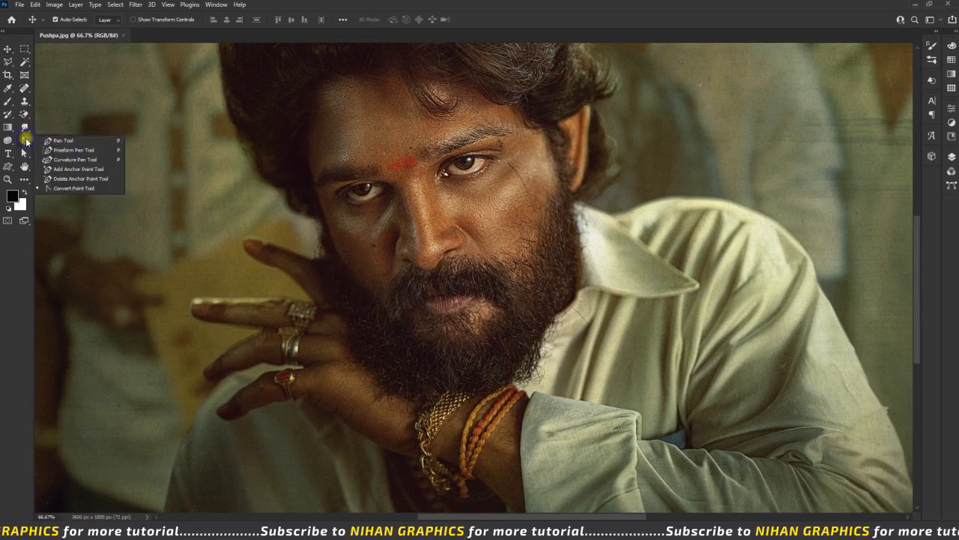
# Start a Pen tool outline at the image's bottom edge and trace up the sleeve on the hand side of the man
pyautogui.hotkey('ctrl', '+')
pyautogui.hotkey('ctrl', '+')
pyautogui.press('space')
pyautogui.moveTo(426, 332); pyautogui.dragTo(459, 251)
pyautogui.click(356, 372)
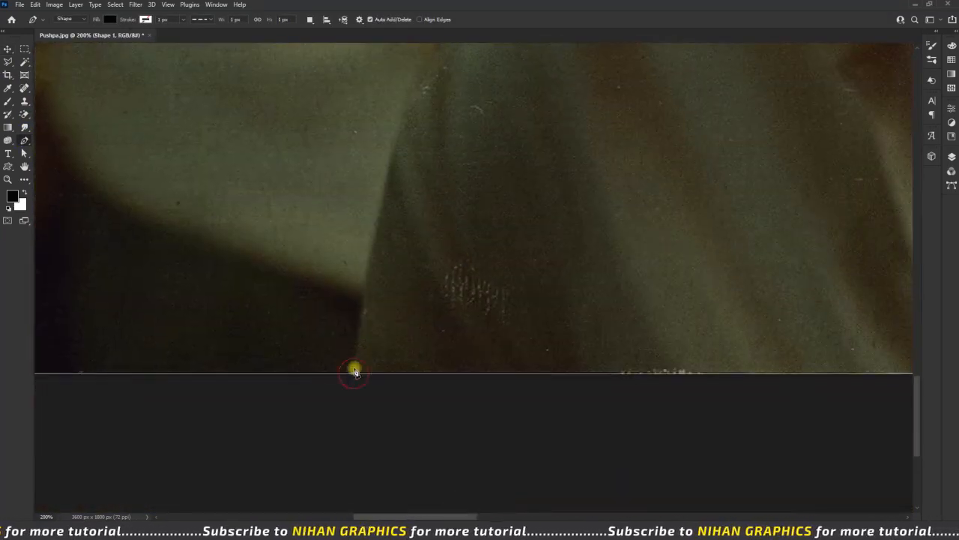
pyautogui.click(404, 103)
pyautogui.press('space')
pyautogui.moveTo(496, 141); pyautogui.dragTo(372, 407)
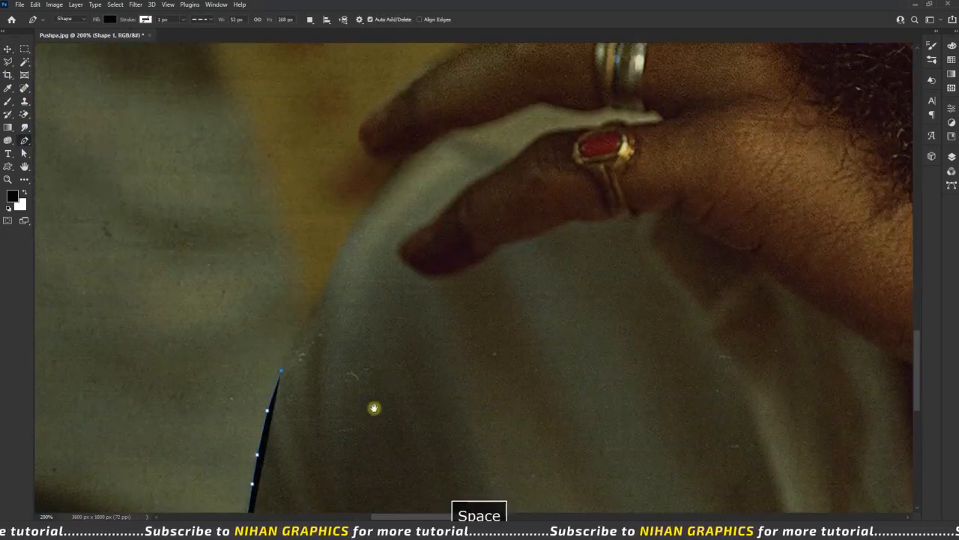
# Set the outline shape to no fill with a black stroke and resume the path from its last anchor
pyautogui.click(110, 20)
pyautogui.click(53, 39)
pyautogui.click(146, 19)
pyautogui.click(8, 51)
pyautogui.click(25, 140)
pyautogui.click(202, 20)
pyautogui.click(200, 50)
pyautogui.click(281, 370)
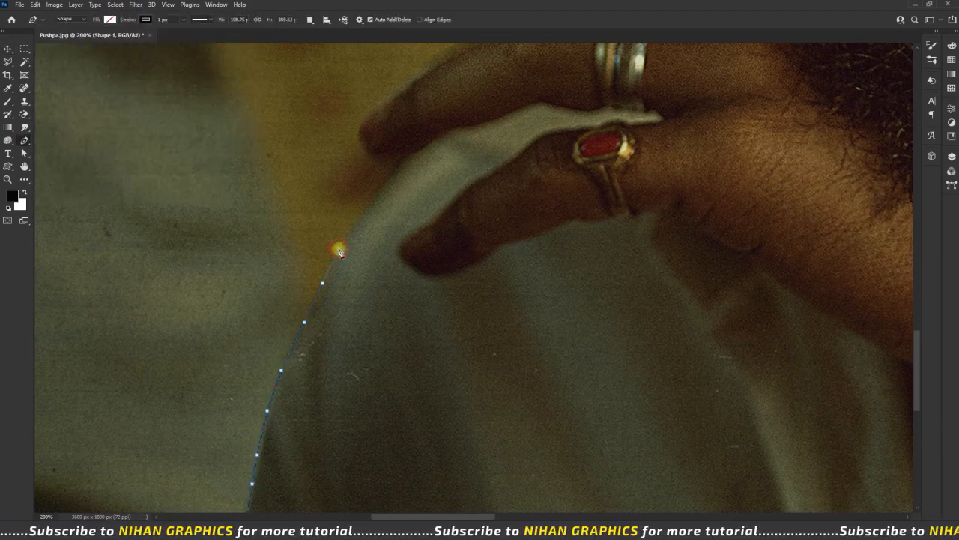
# Trace the path along the rest of the shoulder and around the raised fingers
pyautogui.moveTo(394, 197); pyautogui.dragTo(319, 365)
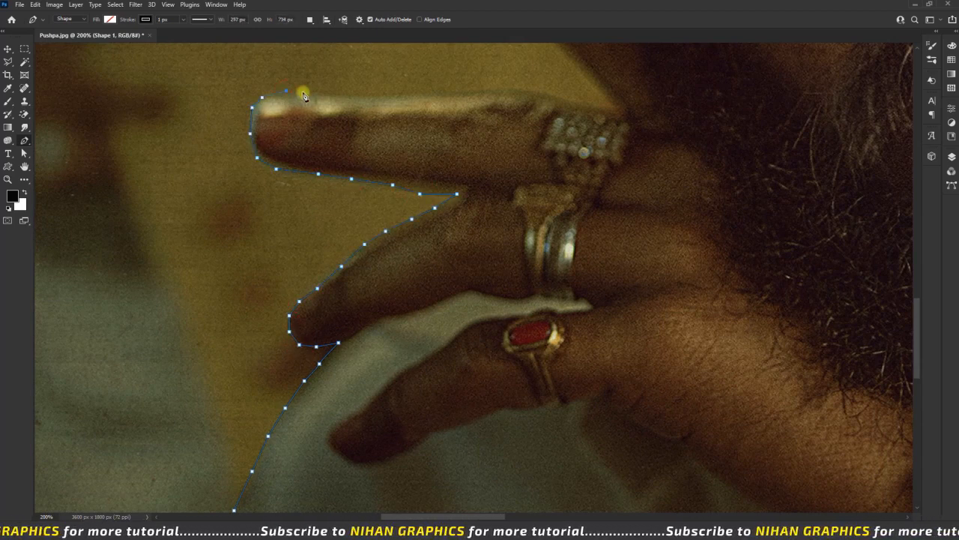
pyautogui.click(411, 95)
pyautogui.moveTo(412, 95); pyautogui.dragTo(259, 302)
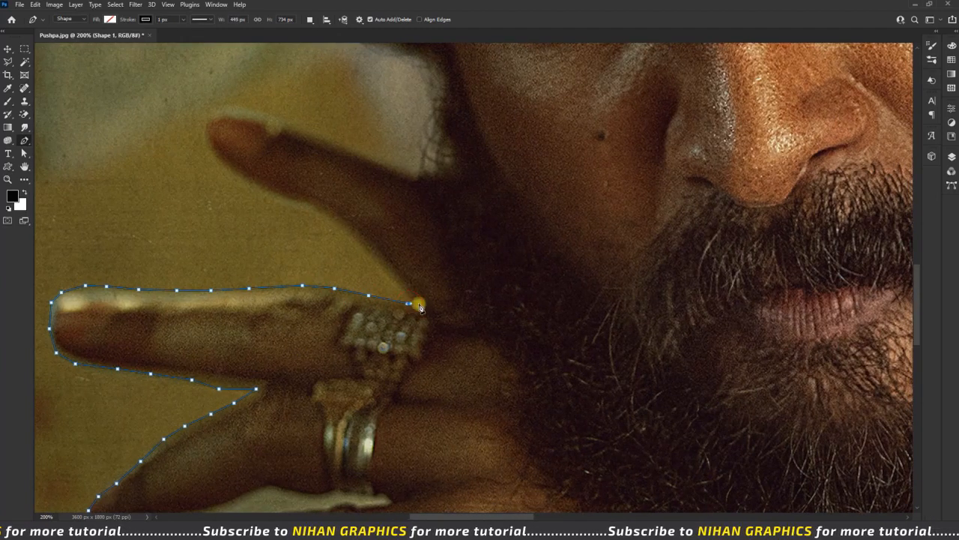
pyautogui.moveTo(304, 210); pyautogui.dragTo(339, 382)
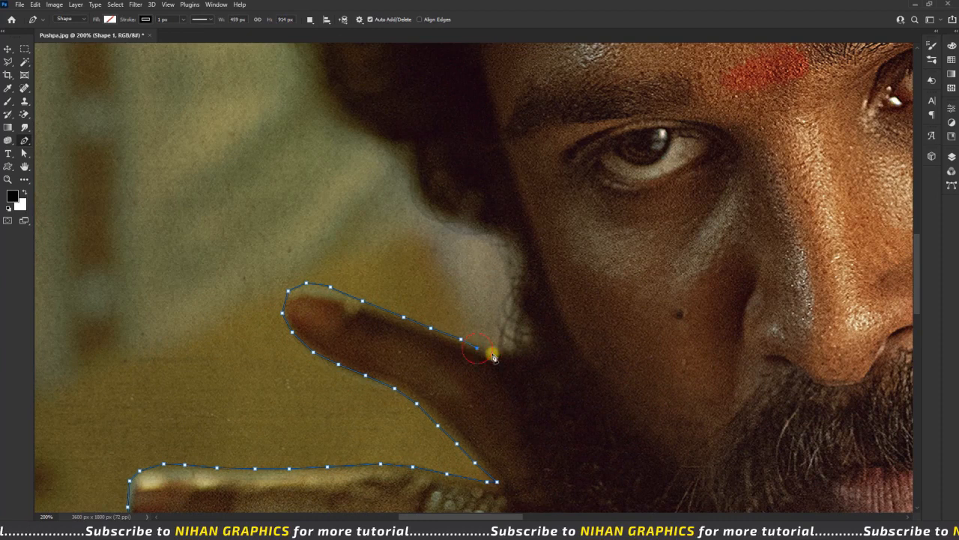
# Trace the path up the edge of the hair from above the raised finger to the image's top edge
pyautogui.click(414, 181)
pyautogui.moveTo(444, 173); pyautogui.dragTo(449, 366)
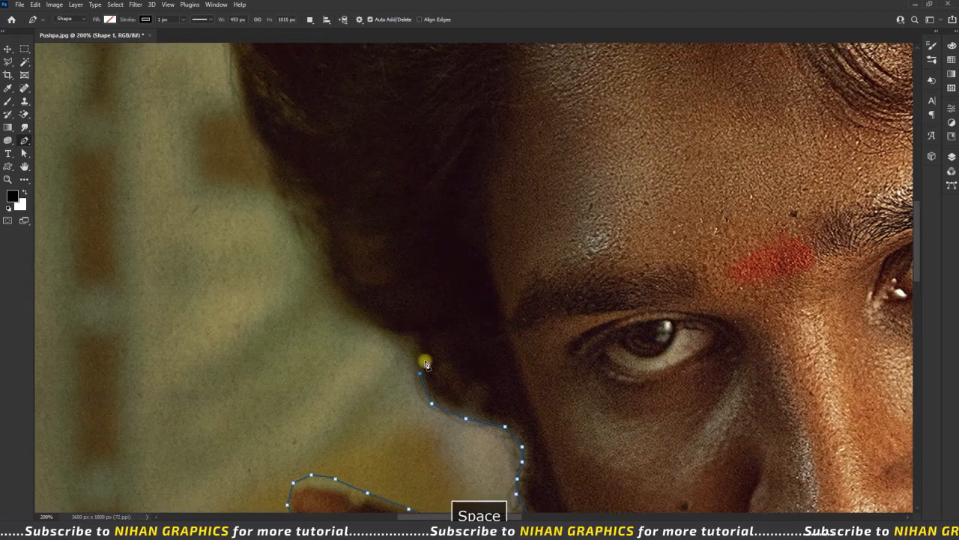
pyautogui.click(302, 204)
pyautogui.click(275, 178)
pyautogui.moveTo(329, 191); pyautogui.dragTo(365, 444)
pyautogui.click(261, 259)
pyautogui.click(253, 203)
pyautogui.moveTo(315, 178); pyautogui.dragTo(347, 453)
pyautogui.click(281, 438)
pyautogui.click(283, 388)
pyautogui.click(299, 352)
pyautogui.click(381, 230)
pyautogui.moveTo(380, 231); pyautogui.dragTo(375, 333)
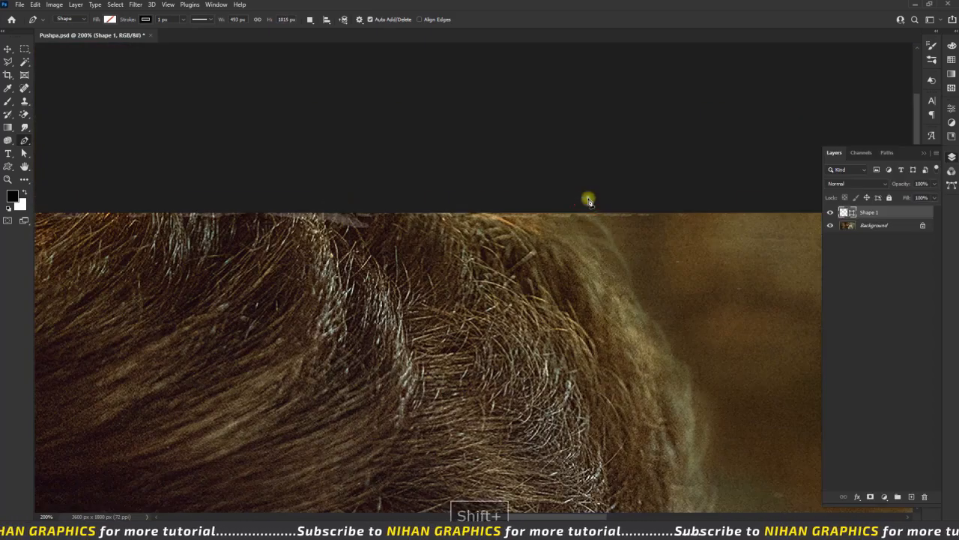
# Run the path across just above the image and down the far side of the hair towards the collar
pyautogui.keyDown('shift'); pyautogui.click(587, 197); pyautogui.keyUp('shift')
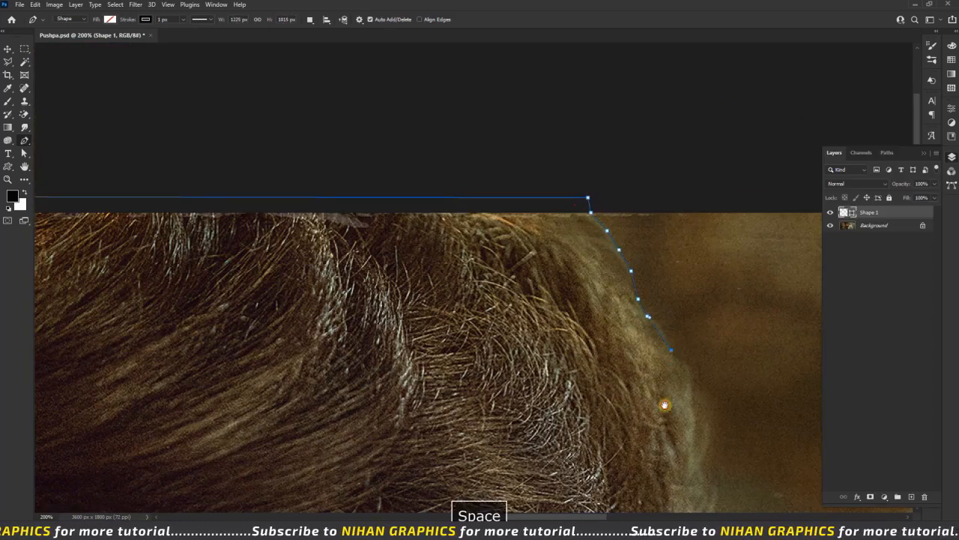
pyautogui.moveTo(665, 405); pyautogui.dragTo(569, 196)
pyautogui.click(575, 187)
pyautogui.click(703, 376)
pyautogui.click(705, 402)
pyautogui.click(700, 423)
pyautogui.moveTo(657, 370); pyautogui.dragTo(612, 149)
pyautogui.click(643, 218)
pyautogui.click(625, 231)
# Trace the path from behind the ear along the collar, over the shoulder and down the sleeve to the image's bottom edge
pyautogui.moveTo(615, 345); pyautogui.dragTo(596, 222)
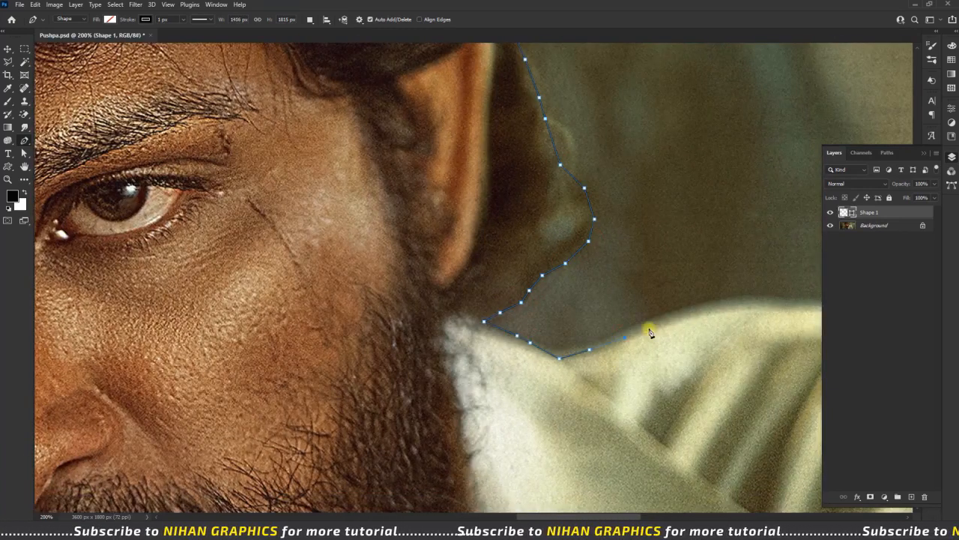
pyautogui.moveTo(760, 304); pyautogui.dragTo(482, 228)
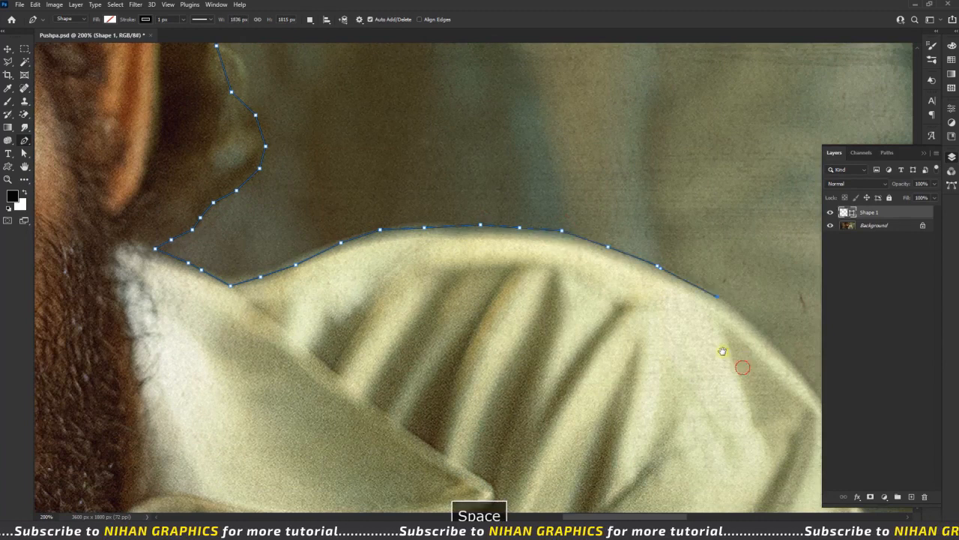
pyautogui.moveTo(744, 367); pyautogui.dragTo(560, 224)
pyautogui.moveTo(607, 285); pyautogui.dragTo(480, 150)
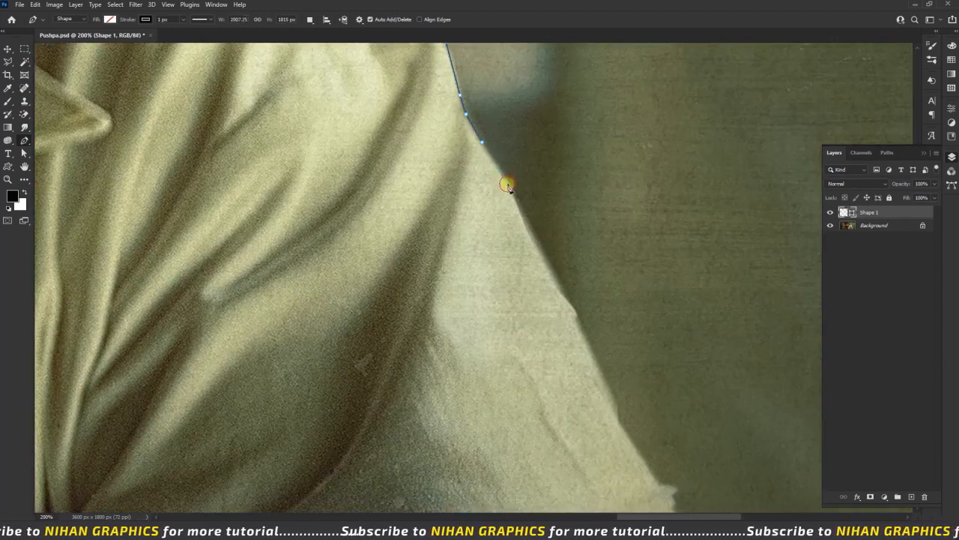
pyautogui.moveTo(584, 455); pyautogui.dragTo(491, 186)
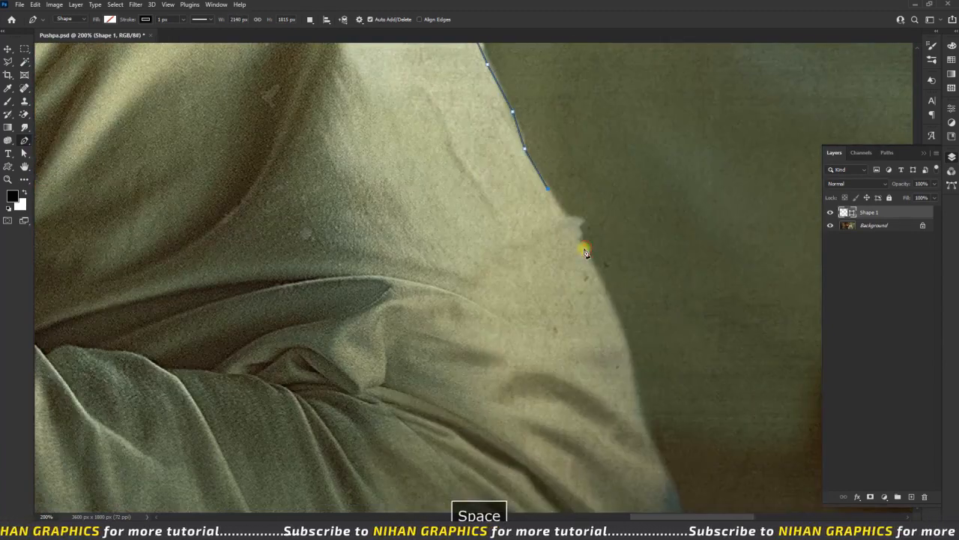
pyautogui.moveTo(615, 388); pyautogui.dragTo(611, 303)
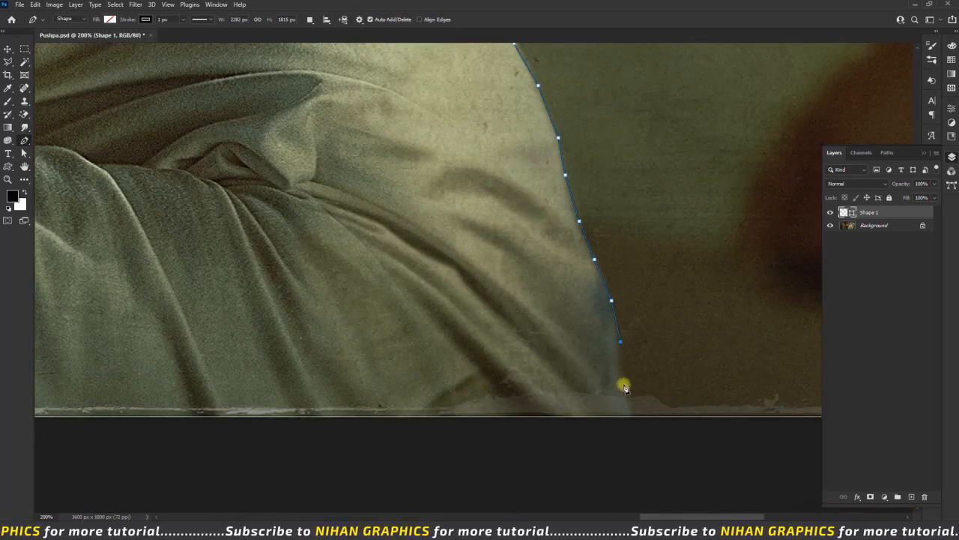
# Close the outline along the image's bottom edge at its starting anchor
pyautogui.hotkey('ctrl', '-')
pyautogui.hotkey('ctrl', '-')
pyautogui.moveTo(337, 390); pyautogui.dragTo(595, 400)
pyautogui.moveTo(69, 344); pyautogui.dragTo(203, 336)
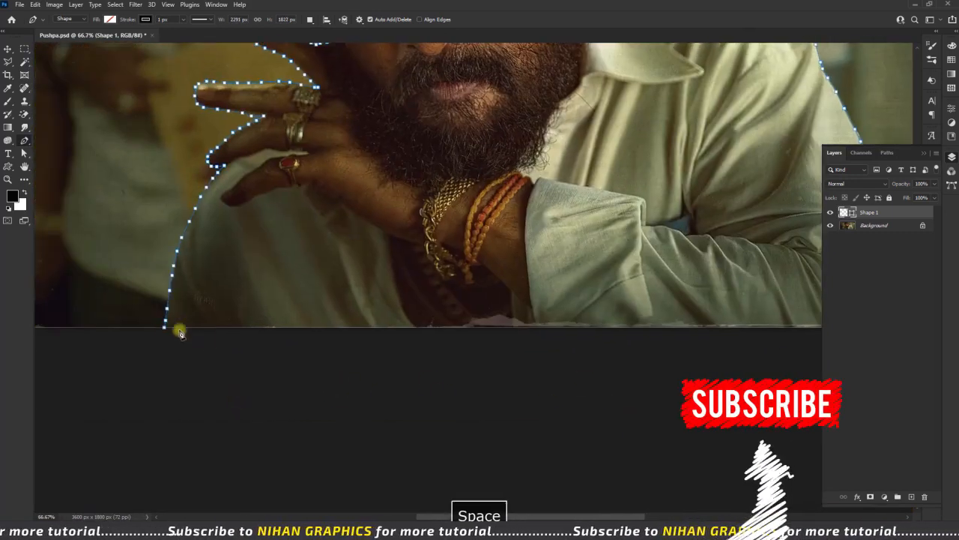
pyautogui.click(165, 328)
# Convert the outline to a selection, copy that area of the Background to a new layer and hide the Background
pyautogui.scroll(3, 416, 192)
pyautogui.rightClick(313, 212)
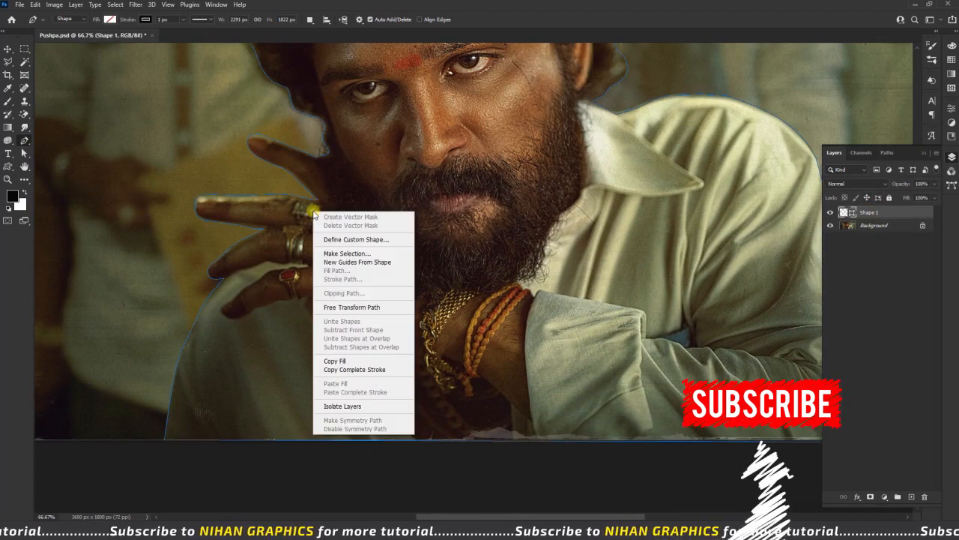
pyautogui.click(337, 253)
pyautogui.click(533, 142)
pyautogui.hotkey('ctrl', 'j')
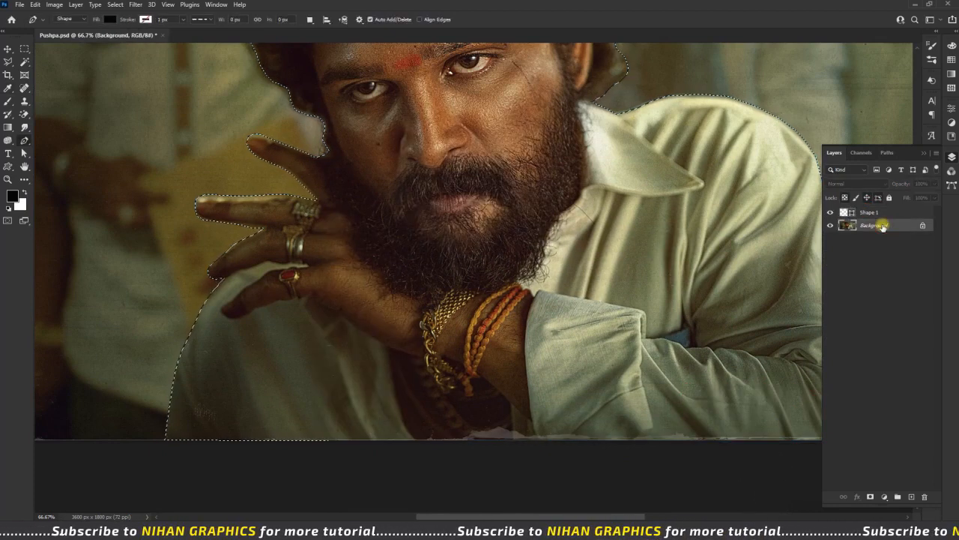
pyautogui.click(830, 238)
# Add a pale yellow Solid Color fill layer between the cutout and the Background
pyautogui.click(6, 48)
pyautogui.hotkey('ctrl', '-')
pyautogui.hotkey('ctrl', 'shift', 'alt', 'n')
pyautogui.press('Delete')
pyautogui.click(871, 239)
pyautogui.click(885, 497)
pyautogui.click(896, 315)
pyautogui.moveTo(722, 363); pyautogui.dragTo(800, 313)
pyautogui.click(608, 212)
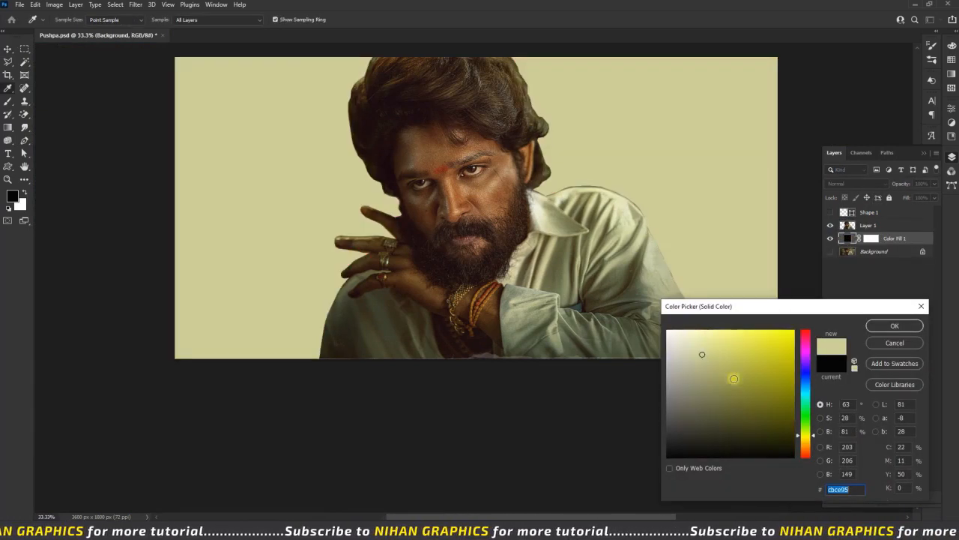
pyautogui.click(895, 326)
# On the cutout layer, smudge the skin of the nose and the brightly lit cheek at 50% strength
pyautogui.hotkey('ctrl', '+')
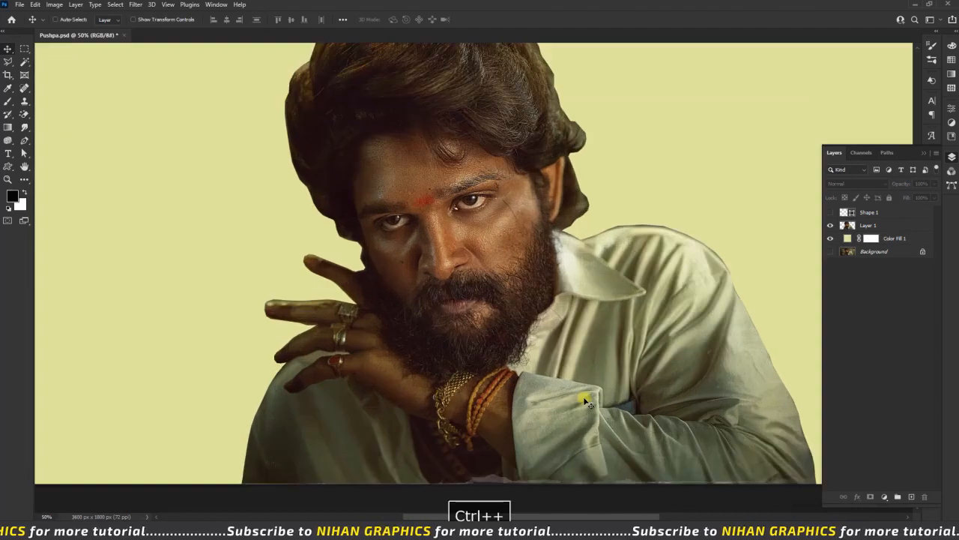
pyautogui.press('space')
pyautogui.moveTo(582, 398); pyautogui.dragTo(567, 363)
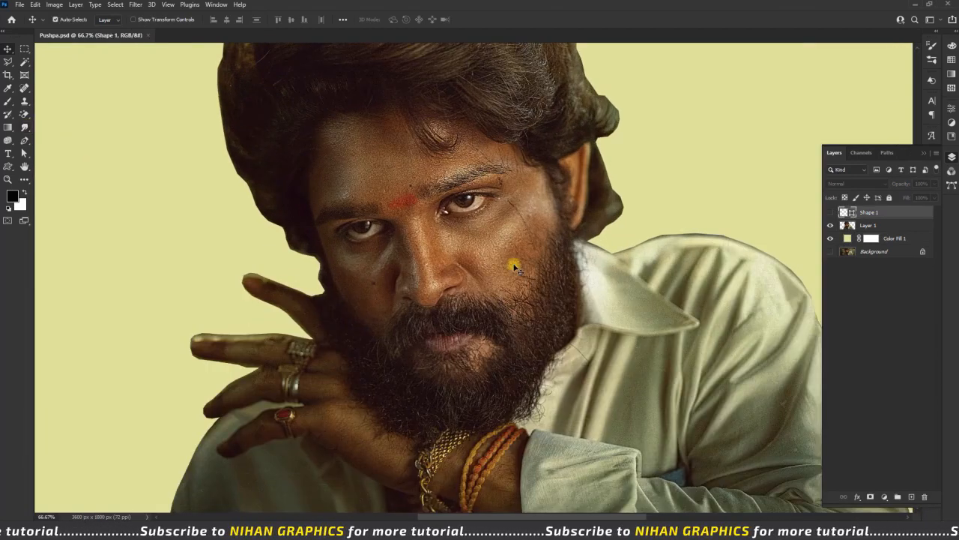
pyautogui.hotkey('ctrl', '+')
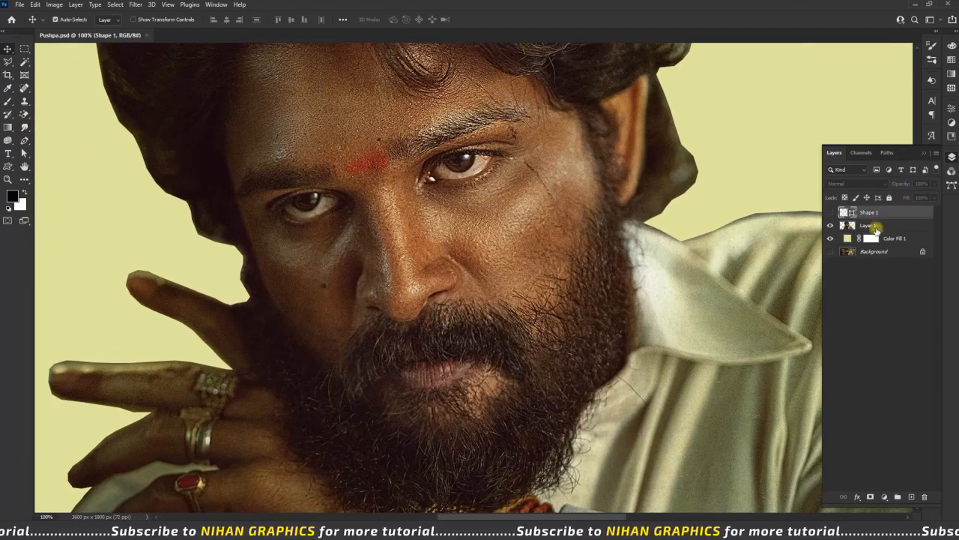
pyautogui.click(869, 225)
pyautogui.hotkey('ctrl', '+')
pyautogui.hotkey('ctrl', '+')
pyautogui.press('space')
pyautogui.moveTo(457, 215); pyautogui.dragTo(517, 386)
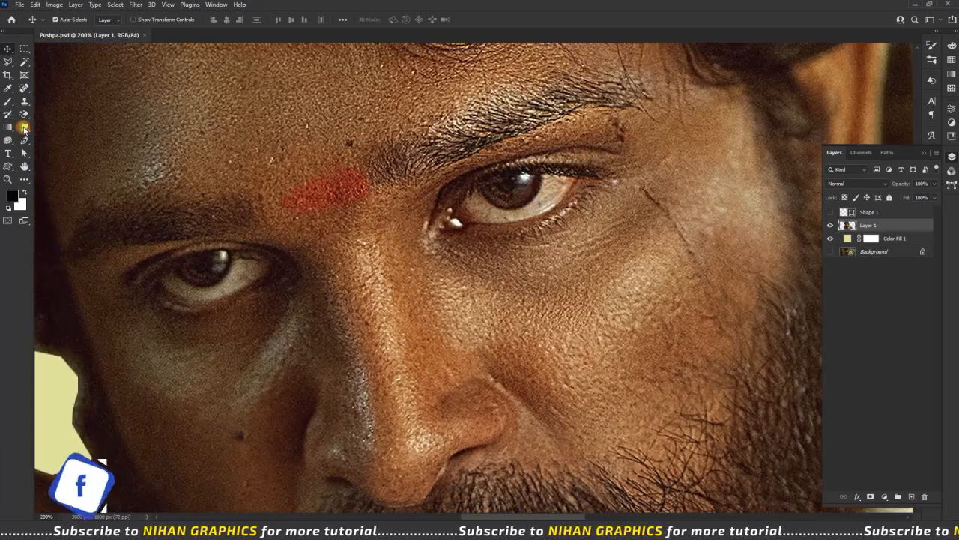
pyautogui.click(24, 129)
pyautogui.moveTo(300, 188)
pyautogui.mouseDown()
pyautogui.moveTo(332, 185)
pyautogui.moveTo(305, 195)
pyautogui.mouseUp()
pyautogui.moveTo(421, 251); pyautogui.dragTo(405, 305)
pyautogui.moveTo(356, 262)
pyautogui.mouseDown()
pyautogui.moveTo(392, 439)
pyautogui.moveTo(448, 259)
pyautogui.moveTo(417, 424)
pyautogui.moveTo(477, 379)
pyautogui.moveTo(496, 387)
pyautogui.moveTo(432, 288)
pyautogui.moveTo(438, 306)
pyautogui.moveTo(457, 251)
pyautogui.moveTo(578, 205)
pyautogui.moveTo(599, 170)
pyautogui.moveTo(544, 216)
pyautogui.moveTo(483, 210)
pyautogui.moveTo(543, 200)
pyautogui.moveTo(577, 177)
pyautogui.moveTo(574, 238)
pyautogui.moveTo(608, 251)
pyautogui.moveTo(505, 287)
pyautogui.moveTo(494, 300)
pyautogui.moveTo(566, 360)
pyautogui.moveTo(530, 345)
pyautogui.moveTo(559, 402)
pyautogui.moveTo(472, 426)
pyautogui.moveTo(463, 444)
pyautogui.moveTo(576, 343)
pyautogui.moveTo(602, 338)
pyautogui.moveTo(570, 297)
pyautogui.moveTo(661, 334)
pyautogui.moveTo(622, 382)
pyautogui.moveTo(664, 401)
pyautogui.moveTo(665, 280)
pyautogui.moveTo(700, 317)
pyautogui.moveTo(702, 269)
pyautogui.moveTo(633, 237)
pyautogui.moveTo(643, 197)
pyautogui.moveTo(684, 169)
pyautogui.moveTo(727, 241)
pyautogui.moveTo(746, 270)
pyautogui.mouseUp()
# Smudge the temple, eyebrow, eye and upper eyelid on the lit side of the face
pyautogui.scroll(-1, 397, 436)
pyautogui.scroll(2, 702, 204)
pyautogui.moveTo(703, 204)
pyautogui.mouseDown()
pyautogui.moveTo(711, 164)
pyautogui.moveTo(762, 190)
pyautogui.moveTo(713, 205)
pyautogui.moveTo(767, 325)
pyautogui.moveTo(778, 308)
pyautogui.moveTo(706, 321)
pyautogui.mouseUp()
pyautogui.moveTo(414, 271)
pyautogui.mouseDown()
pyautogui.moveTo(418, 200)
pyautogui.moveTo(494, 163)
pyautogui.moveTo(619, 128)
pyautogui.moveTo(397, 191)
pyautogui.moveTo(427, 251)
pyautogui.moveTo(454, 223)
pyautogui.moveTo(520, 196)
pyautogui.mouseUp()
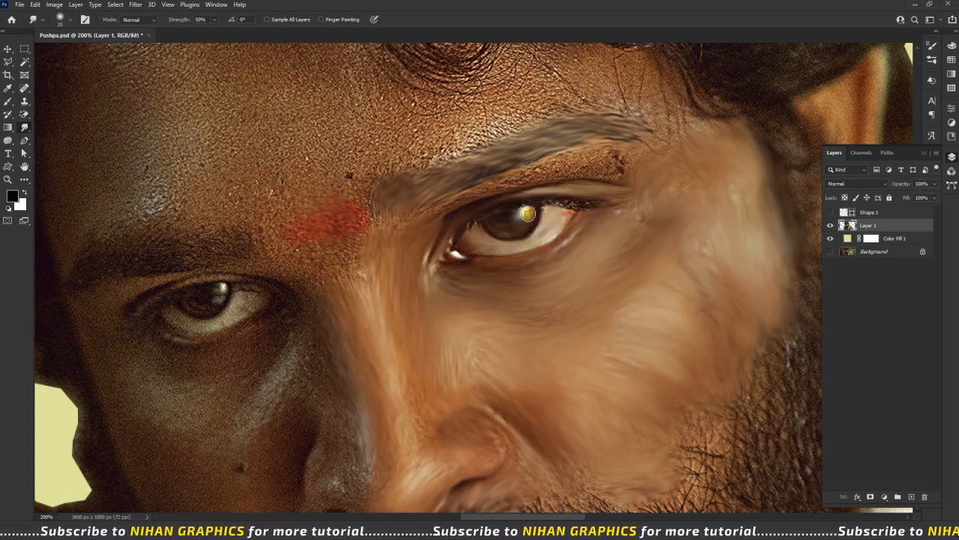
pyautogui.moveTo(476, 198); pyautogui.dragTo(630, 153)
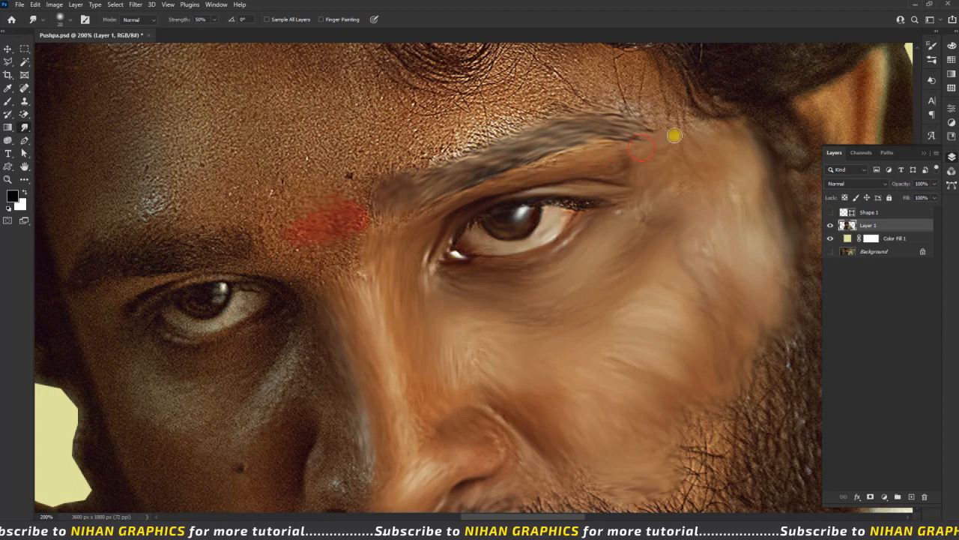
# Smudge the shadowed side of the nose, the cheek and the skin around the eye on the darker side of the face
pyautogui.moveTo(357, 287); pyautogui.dragTo(454, 248)
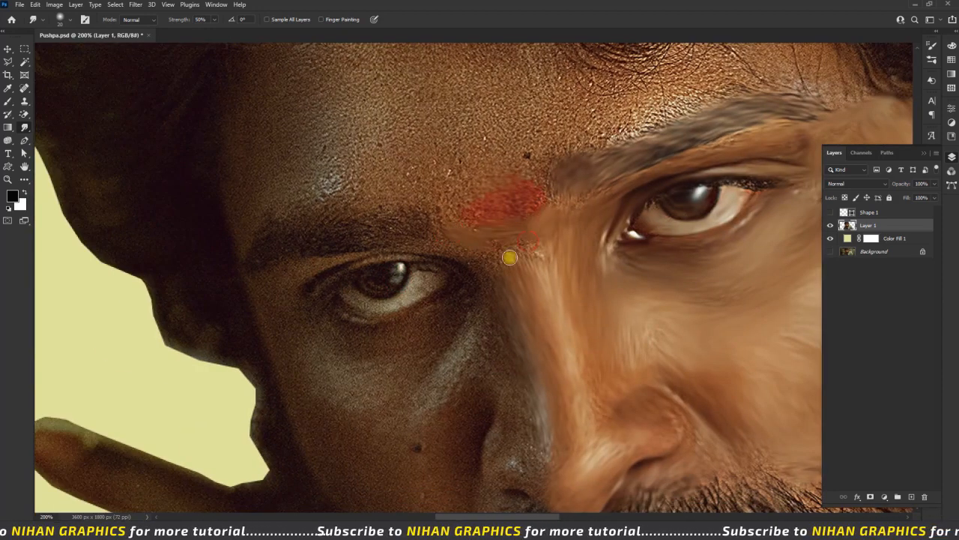
pyautogui.moveTo(496, 323); pyautogui.dragTo(479, 221)
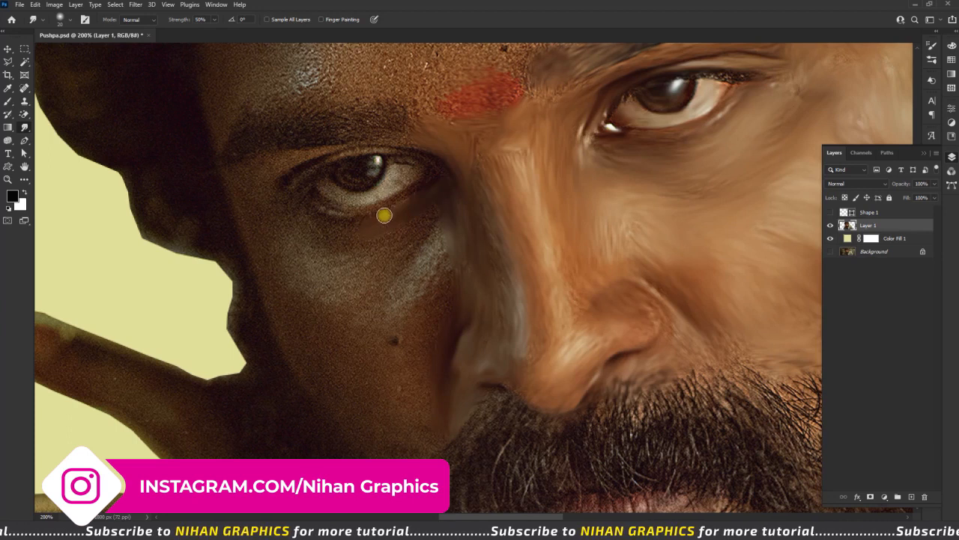
pyautogui.moveTo(342, 219)
pyautogui.mouseDown()
pyautogui.moveTo(400, 245)
pyautogui.moveTo(346, 236)
pyautogui.moveTo(333, 254)
pyautogui.moveTo(433, 219)
pyautogui.moveTo(375, 250)
pyautogui.moveTo(398, 372)
pyautogui.moveTo(413, 373)
pyautogui.moveTo(344, 361)
pyautogui.moveTo(292, 324)
pyautogui.moveTo(293, 247)
pyautogui.mouseUp()
pyautogui.moveTo(308, 359)
pyautogui.mouseDown()
pyautogui.moveTo(353, 421)
pyautogui.moveTo(405, 462)
pyautogui.moveTo(429, 435)
pyautogui.mouseUp()
pyautogui.moveTo(250, 187)
pyautogui.mouseDown()
pyautogui.moveTo(274, 225)
pyautogui.moveTo(267, 199)
pyautogui.mouseUp()
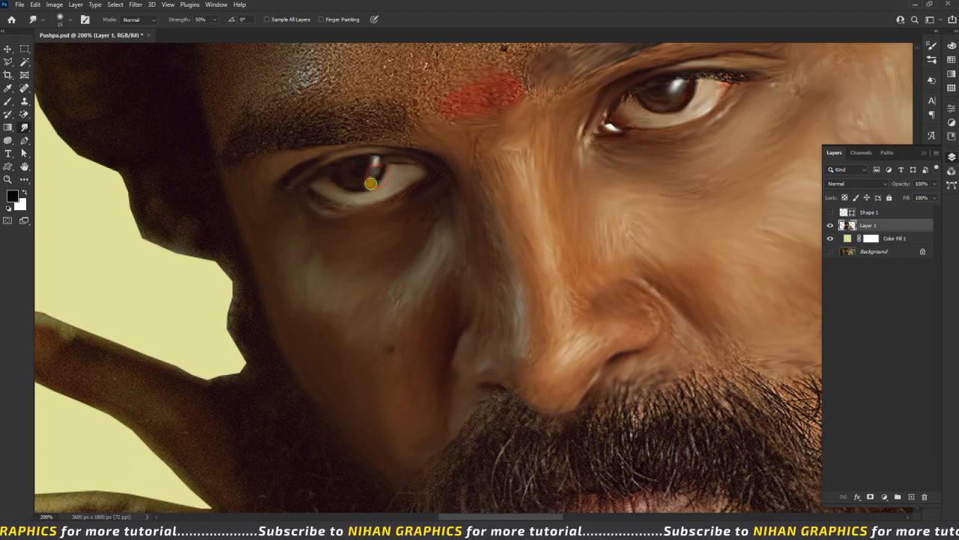
# Smudge the darker-side eyebrow, the red forehead mark and the forehead skin smooth
pyautogui.scroll(3, 333, 173)
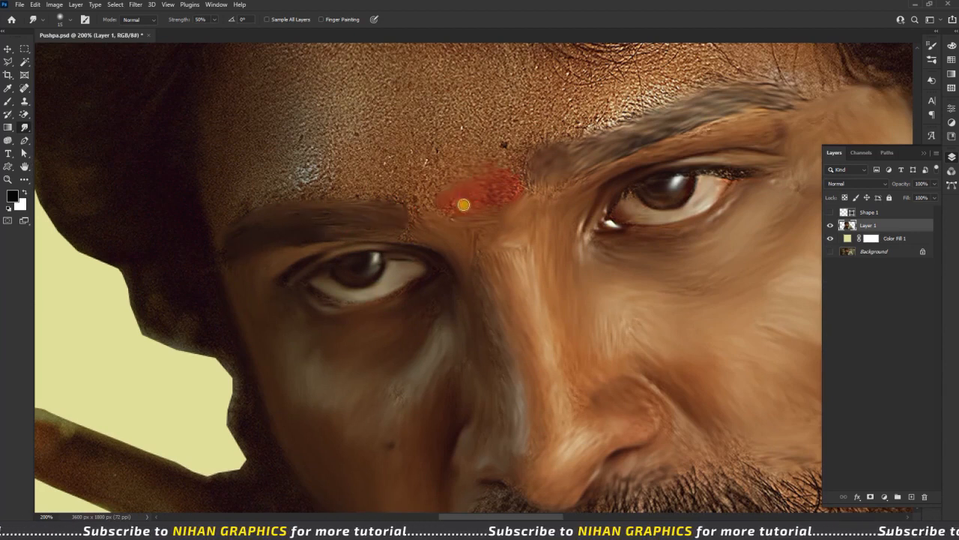
pyautogui.scroll(5, 442, 214)
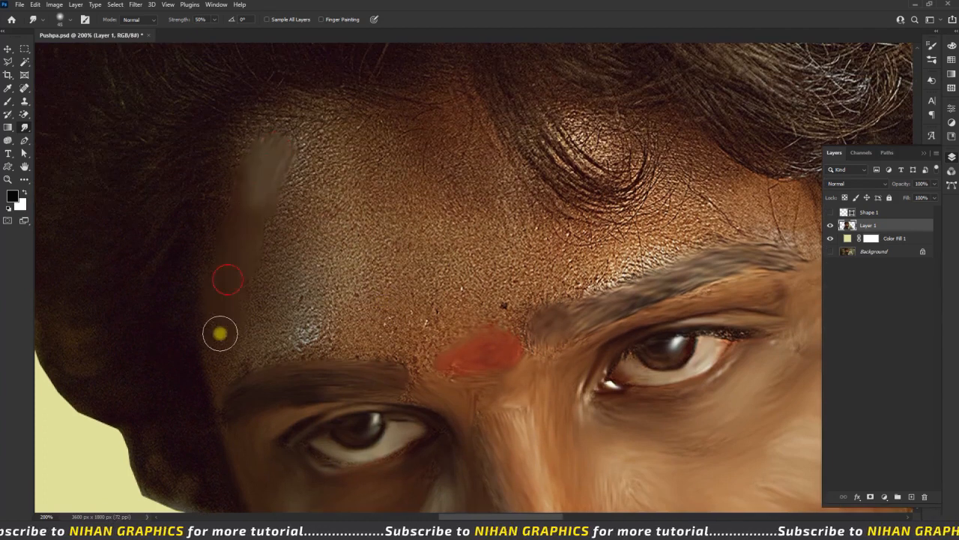
pyautogui.moveTo(220, 333)
pyautogui.mouseDown()
pyautogui.moveTo(258, 346)
pyautogui.moveTo(411, 332)
pyautogui.moveTo(346, 256)
pyautogui.moveTo(301, 273)
pyautogui.moveTo(304, 309)
pyautogui.moveTo(379, 294)
pyautogui.moveTo(297, 254)
pyautogui.moveTo(277, 254)
pyautogui.moveTo(316, 131)
pyautogui.moveTo(464, 123)
pyautogui.moveTo(333, 178)
pyautogui.moveTo(392, 165)
pyautogui.moveTo(517, 190)
pyautogui.moveTo(324, 187)
pyautogui.moveTo(491, 285)
pyautogui.moveTo(357, 265)
pyautogui.moveTo(486, 284)
pyautogui.moveTo(428, 320)
pyautogui.moveTo(414, 365)
pyautogui.moveTo(535, 309)
pyautogui.moveTo(517, 321)
pyautogui.moveTo(527, 340)
pyautogui.moveTo(587, 279)
pyautogui.moveTo(496, 263)
pyautogui.moveTo(549, 249)
pyautogui.moveTo(353, 349)
pyautogui.moveTo(546, 311)
pyautogui.moveTo(517, 287)
pyautogui.moveTo(580, 323)
pyautogui.moveTo(392, 226)
pyautogui.moveTo(382, 235)
pyautogui.moveTo(429, 232)
pyautogui.moveTo(390, 296)
pyautogui.moveTo(329, 312)
pyautogui.mouseUp()
pyautogui.press('space')
pyautogui.press('space')
pyautogui.moveTo(260, 286); pyautogui.dragTo(385, 402)
# Smudge the curl of hair falling over the forehead into soft strands with a size 25 brush
pyautogui.press(']')
pyautogui.press(']')
pyautogui.press(']')
pyautogui.press(']')
pyautogui.press('[')
pyautogui.press('[')
pyautogui.press('[')
pyautogui.press('[')
pyautogui.moveTo(365, 305)
pyautogui.mouseDown()
pyautogui.moveTo(384, 346)
pyautogui.moveTo(461, 408)
pyautogui.moveTo(429, 404)
pyautogui.moveTo(526, 394)
pyautogui.moveTo(405, 310)
pyautogui.moveTo(425, 359)
pyautogui.moveTo(463, 383)
pyautogui.moveTo(521, 382)
pyautogui.moveTo(425, 355)
pyautogui.mouseUp()
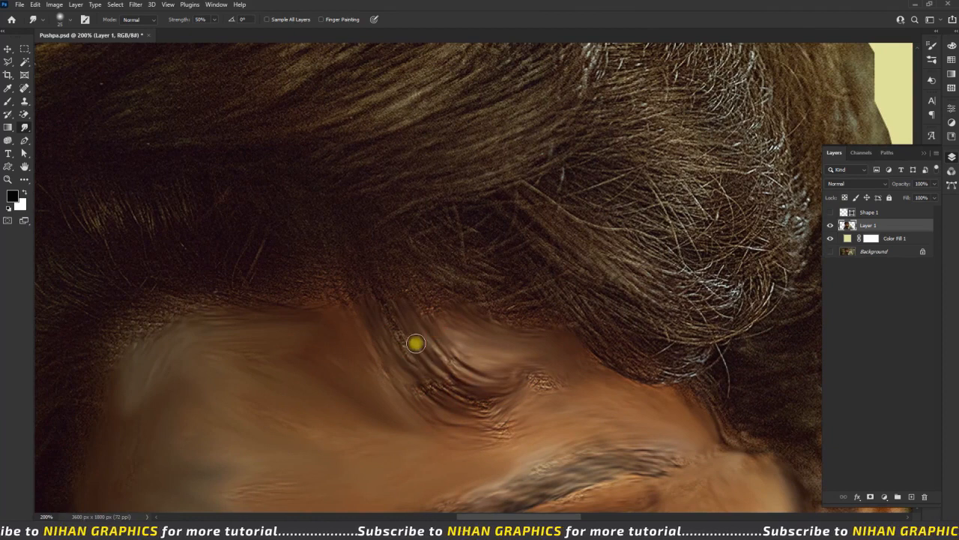
pyautogui.moveTo(444, 387); pyautogui.dragTo(534, 414)
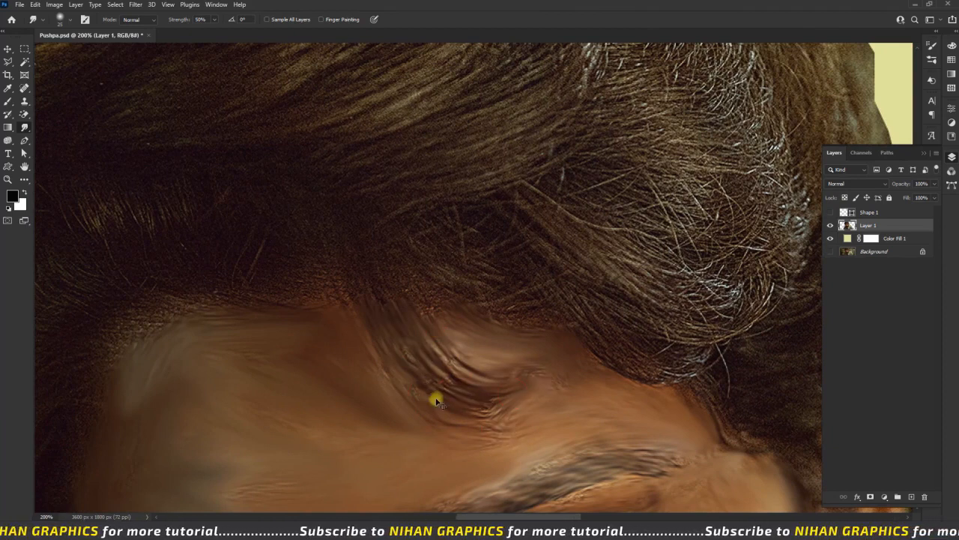
# Smudge the lips smooth
pyautogui.hotkey('ctrl', '-')
pyautogui.hotkey('ctrl', '-')
pyautogui.moveTo(463, 438); pyautogui.dragTo(383, 204)
pyautogui.hotkey('ctrl', '+')
pyautogui.hotkey('ctrl', '+')
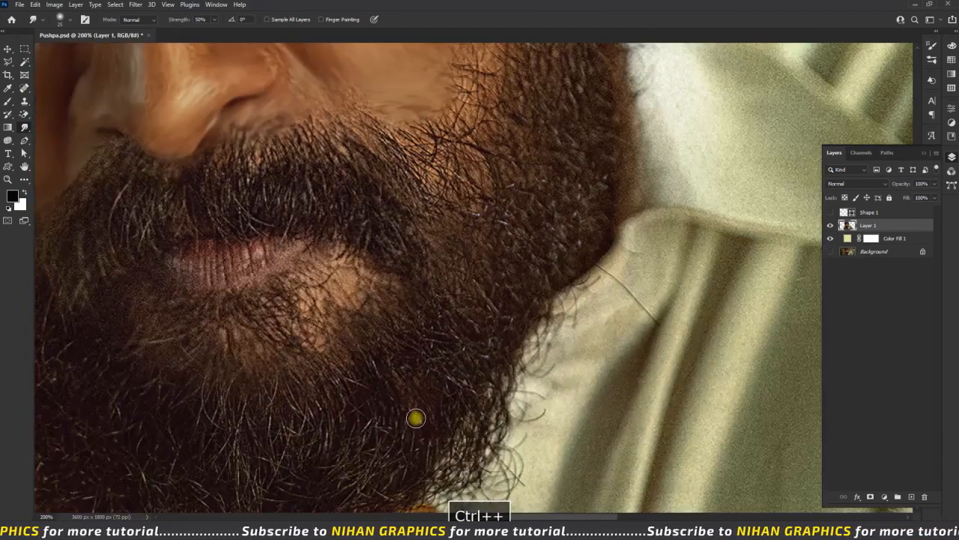
pyautogui.moveTo(416, 417); pyautogui.dragTo(281, 340)
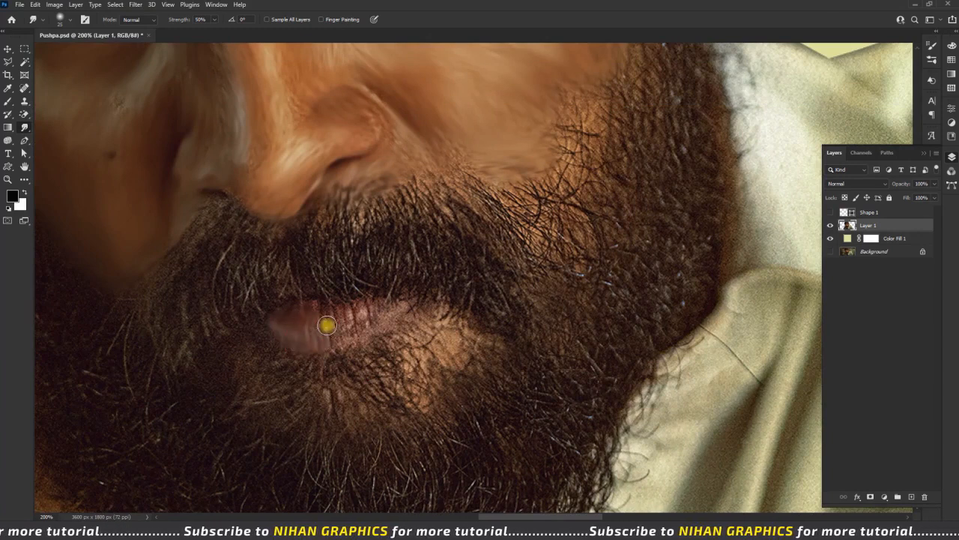
pyautogui.moveTo(390, 317); pyautogui.dragTo(395, 309)
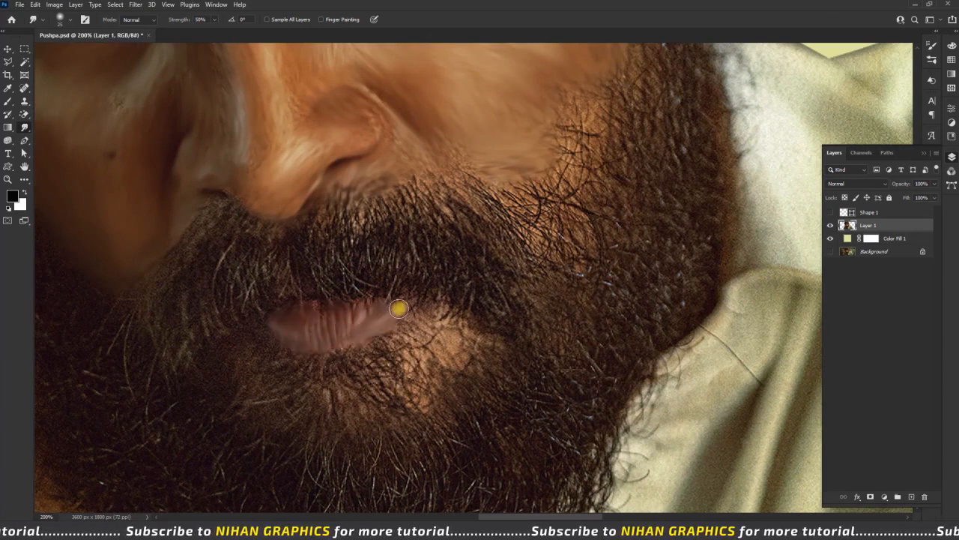
# Smudge the moustache and the beard on the lit cheek into soft painted strands
pyautogui.moveTo(481, 357); pyautogui.dragTo(359, 120)
pyautogui.moveTo(358, 211)
pyautogui.mouseDown()
pyautogui.moveTo(304, 193)
pyautogui.moveTo(351, 242)
pyautogui.moveTo(385, 305)
pyautogui.moveTo(355, 373)
pyautogui.moveTo(358, 437)
pyautogui.moveTo(232, 229)
pyautogui.moveTo(328, 339)
pyautogui.moveTo(232, 270)
pyautogui.moveTo(216, 385)
pyautogui.moveTo(200, 332)
pyautogui.moveTo(235, 331)
pyautogui.moveTo(263, 430)
pyautogui.moveTo(310, 382)
pyautogui.moveTo(454, 313)
pyautogui.moveTo(457, 295)
pyautogui.moveTo(397, 383)
pyautogui.moveTo(398, 396)
pyautogui.moveTo(375, 350)
pyautogui.moveTo(427, 326)
pyautogui.moveTo(400, 422)
pyautogui.moveTo(373, 368)
pyautogui.moveTo(341, 383)
pyautogui.moveTo(325, 292)
pyautogui.moveTo(308, 407)
pyautogui.moveTo(252, 413)
pyautogui.moveTo(383, 356)
pyautogui.moveTo(372, 375)
pyautogui.moveTo(413, 321)
pyautogui.moveTo(475, 349)
pyautogui.moveTo(323, 418)
pyautogui.moveTo(295, 330)
pyautogui.moveTo(313, 402)
pyautogui.moveTo(343, 437)
pyautogui.moveTo(318, 398)
pyautogui.moveTo(517, 298)
pyautogui.moveTo(497, 221)
pyautogui.mouseUp()
pyautogui.press('space')
pyautogui.press('space')
pyautogui.press('space')
pyautogui.press('space')
pyautogui.moveTo(520, 312)
pyautogui.mouseDown()
pyautogui.moveTo(478, 319)
pyautogui.moveTo(439, 214)
pyautogui.moveTo(475, 306)
pyautogui.moveTo(443, 287)
pyautogui.moveTo(422, 297)
pyautogui.moveTo(392, 244)
pyautogui.moveTo(349, 257)
pyautogui.moveTo(341, 310)
pyautogui.moveTo(306, 263)
pyautogui.moveTo(238, 235)
pyautogui.moveTo(219, 263)
pyautogui.moveTo(260, 346)
pyautogui.moveTo(203, 302)
pyautogui.moveTo(185, 398)
pyautogui.moveTo(293, 428)
pyautogui.moveTo(304, 377)
pyautogui.moveTo(407, 380)
pyautogui.moveTo(400, 445)
pyautogui.moveTo(435, 364)
pyautogui.moveTo(472, 372)
pyautogui.moveTo(522, 447)
pyautogui.mouseUp()
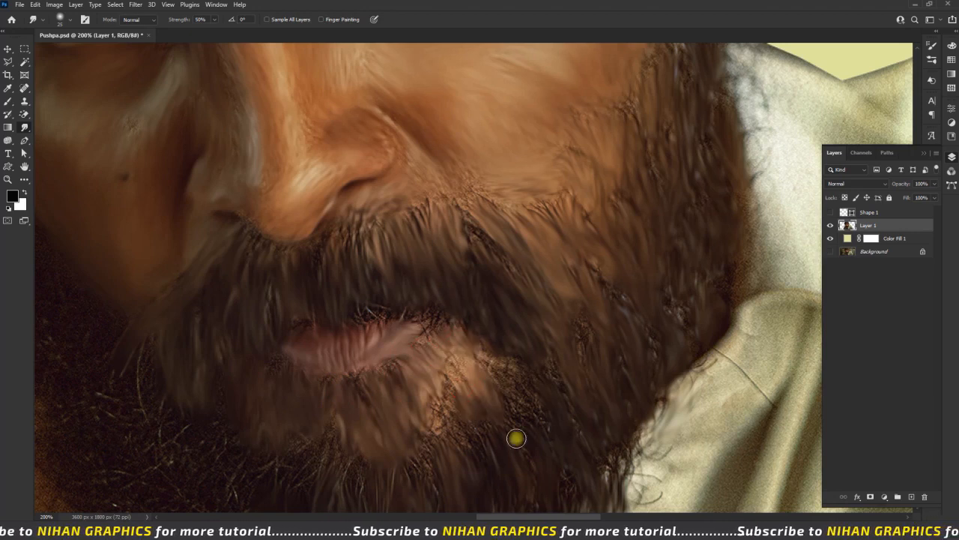
# Smudge the chin hair and the lower edge of the beard above the bracelets
pyautogui.press('space')
pyautogui.moveTo(561, 419); pyautogui.dragTo(450, 281)
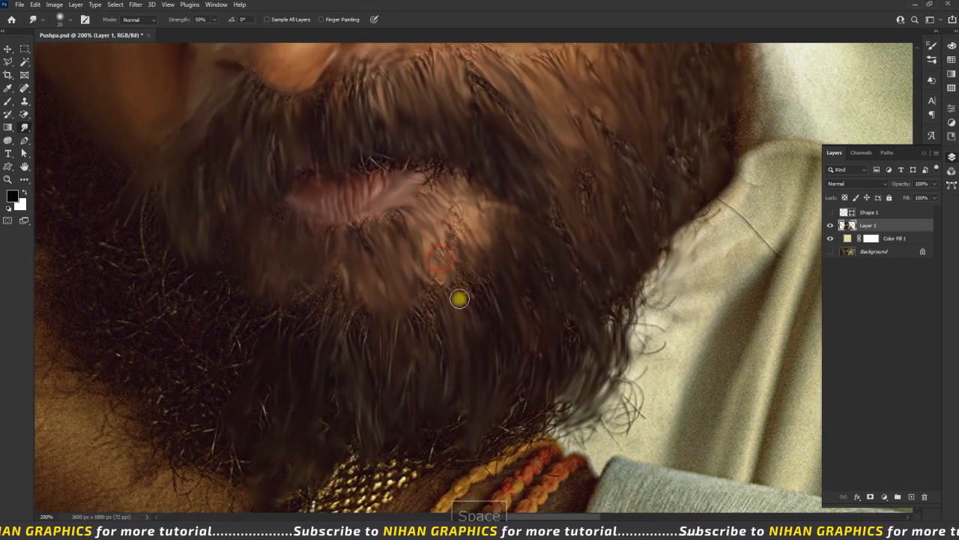
pyautogui.press('space')
pyautogui.moveTo(283, 361); pyautogui.dragTo(403, 297)
pyautogui.moveTo(373, 254); pyautogui.dragTo(395, 328)
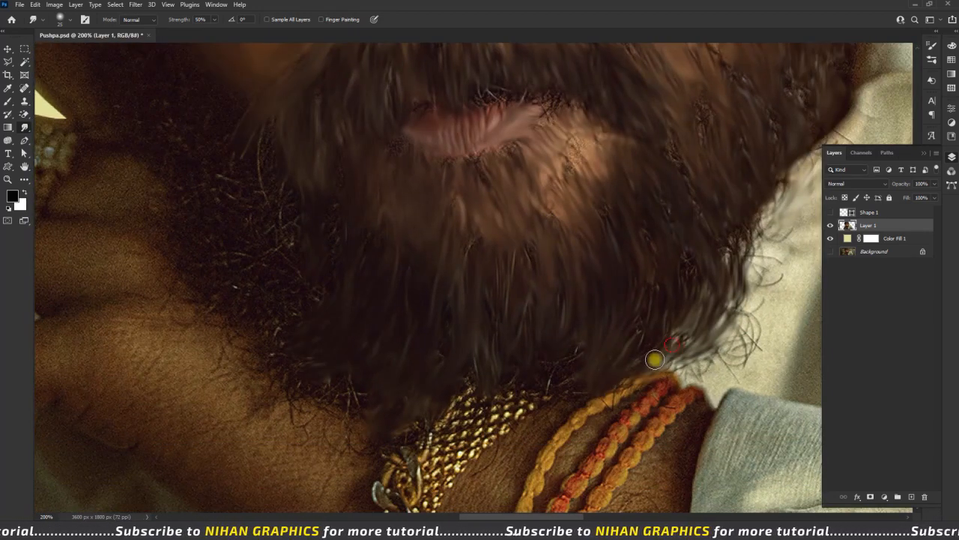
# Smudge the shadowed side of the beard down to where it meets the hand
pyautogui.press('space')
pyautogui.moveTo(288, 223); pyautogui.dragTo(311, 320)
pyautogui.moveTo(310, 264); pyautogui.dragTo(306, 333)
pyautogui.moveTo(357, 308); pyautogui.dragTo(345, 325)
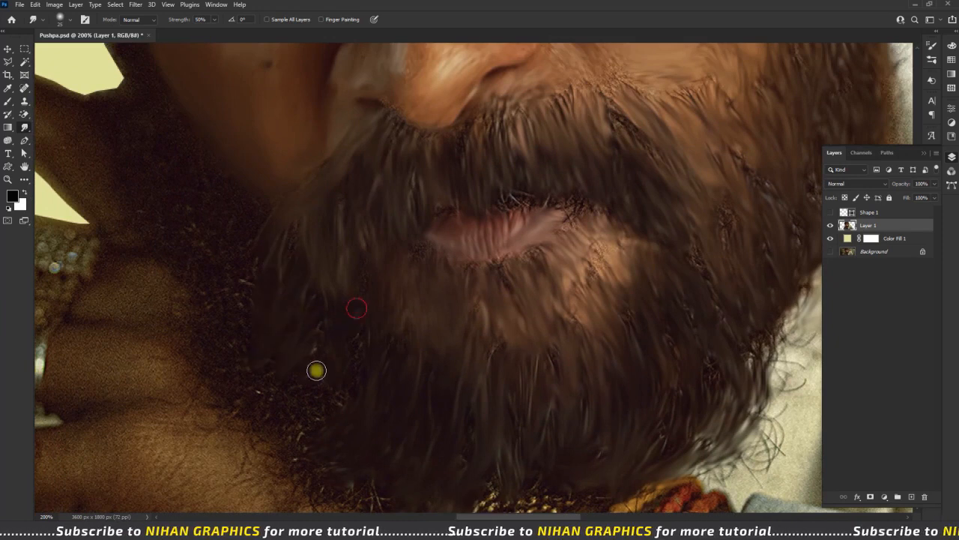
pyautogui.moveTo(252, 400); pyautogui.dragTo(224, 362)
pyautogui.moveTo(256, 267); pyautogui.dragTo(255, 281)
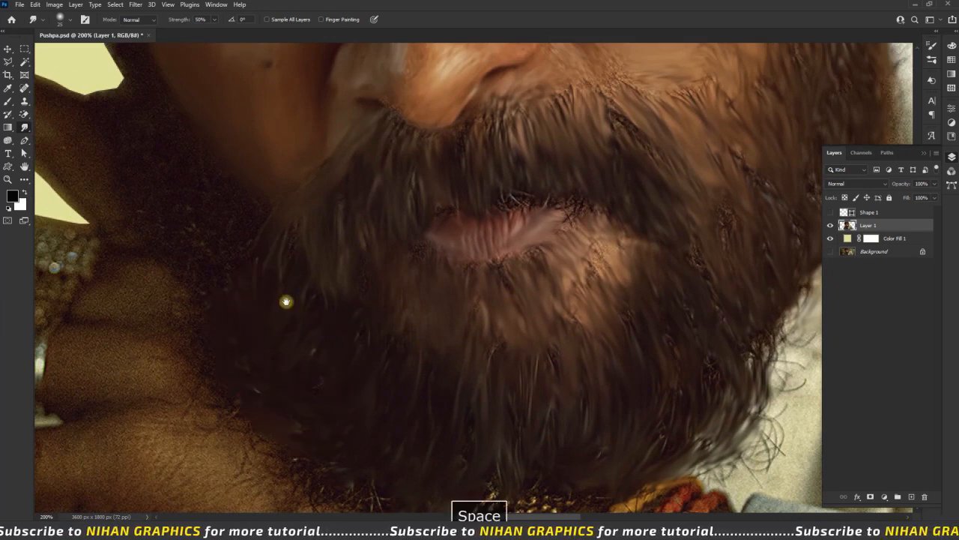
pyautogui.moveTo(141, 186); pyautogui.dragTo(177, 241)
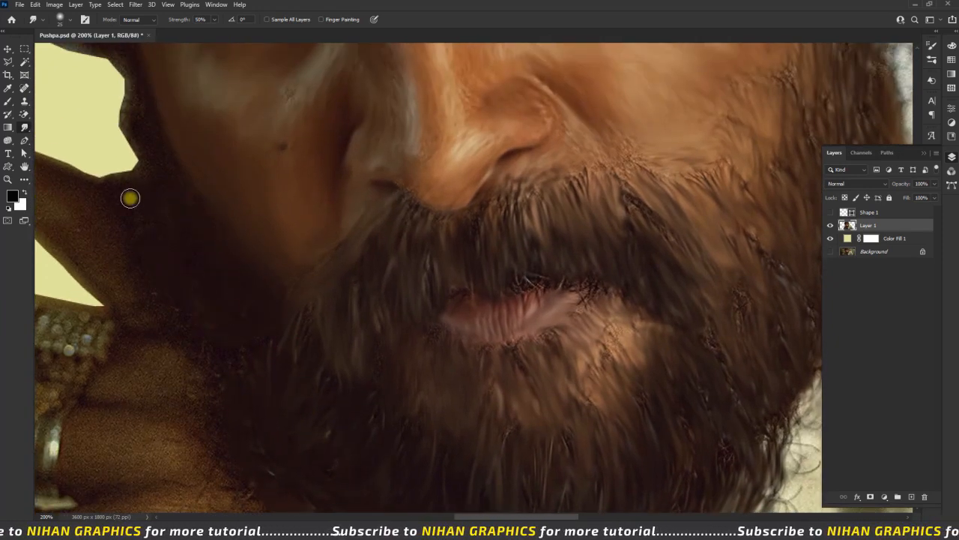
pyautogui.moveTo(260, 377); pyautogui.dragTo(278, 272)
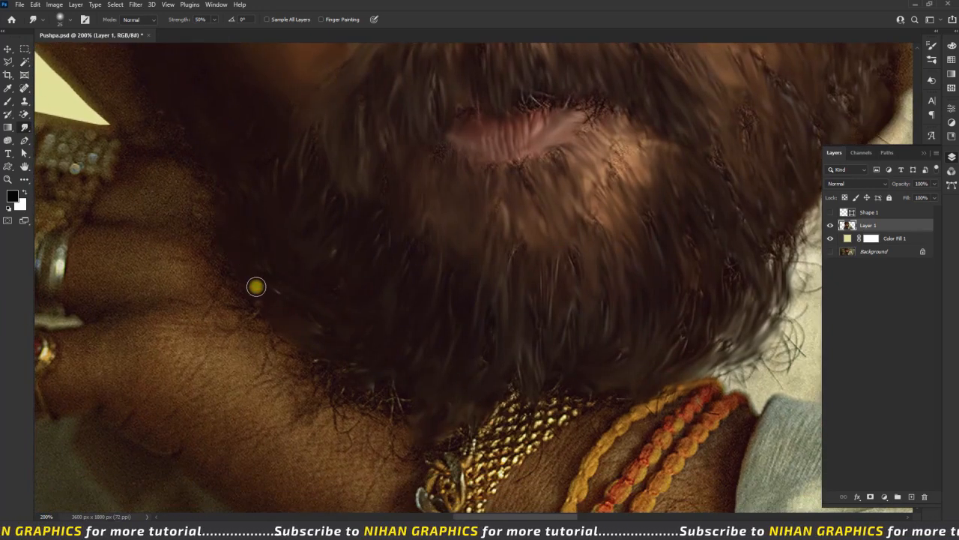
# Smudge along the edges of the shirt collar to smooth its outline
pyautogui.hotkey('ctrl', '-')
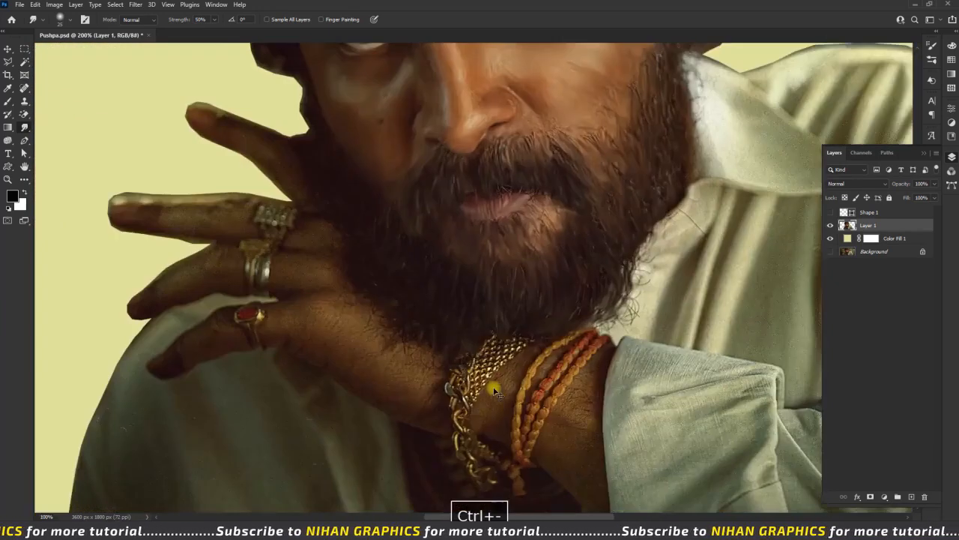
pyautogui.moveTo(430, 314); pyautogui.dragTo(495, 388)
pyautogui.moveTo(577, 321); pyautogui.dragTo(352, 414)
pyautogui.hotkey('ctrl', '+')
pyautogui.hotkey('ctrl', '+')
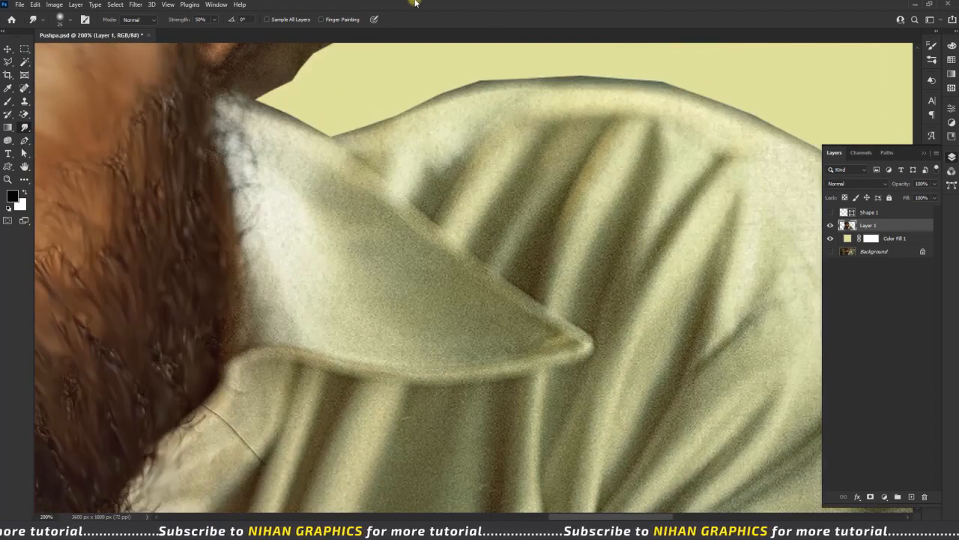
pyautogui.moveTo(219, 48); pyautogui.dragTo(230, 107)
pyautogui.moveTo(325, 149); pyautogui.dragTo(549, 327)
pyautogui.moveTo(240, 354)
pyautogui.mouseDown()
pyautogui.moveTo(392, 375)
pyautogui.moveTo(589, 347)
pyautogui.mouseUp()
# Smudge the collar's inner surface smooth with a larger brush
pyautogui.press(']')
pyautogui.press(']')
pyautogui.moveTo(245, 150)
pyautogui.mouseDown()
pyautogui.moveTo(263, 154)
pyautogui.moveTo(267, 225)
pyautogui.moveTo(252, 307)
pyautogui.mouseUp()
pyautogui.moveTo(255, 246)
pyautogui.mouseDown()
pyautogui.moveTo(314, 291)
pyautogui.moveTo(338, 333)
pyautogui.moveTo(452, 343)
pyautogui.moveTo(358, 215)
pyautogui.moveTo(466, 313)
pyautogui.moveTo(506, 331)
pyautogui.moveTo(508, 347)
pyautogui.moveTo(425, 346)
pyautogui.moveTo(474, 357)
pyautogui.moveTo(287, 421)
pyautogui.mouseUp()
# Smudge the shoulder outline and the main crease lines of the shirt with a size 15 brush
pyautogui.press('space')
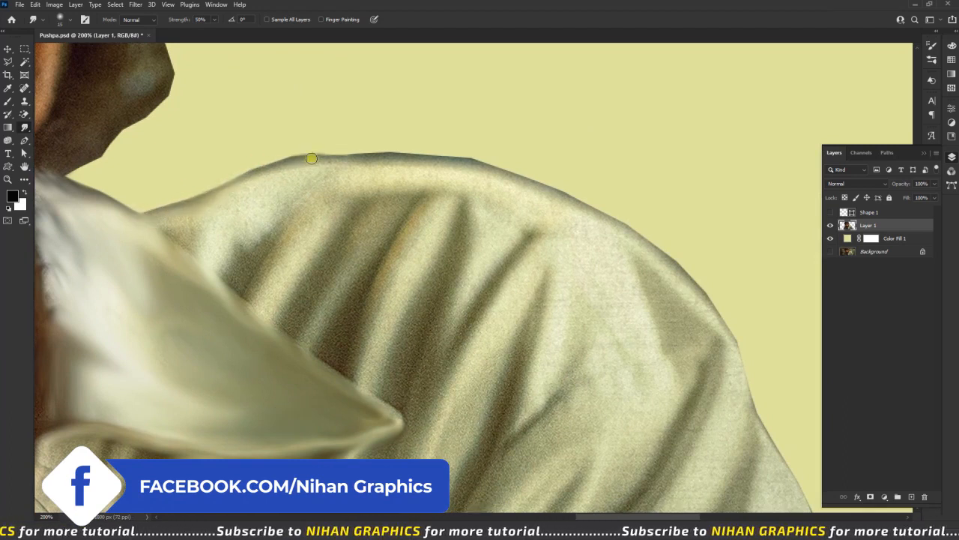
pyautogui.moveTo(555, 190)
pyautogui.mouseDown()
pyautogui.moveTo(553, 200)
pyautogui.moveTo(620, 227)
pyautogui.mouseUp()
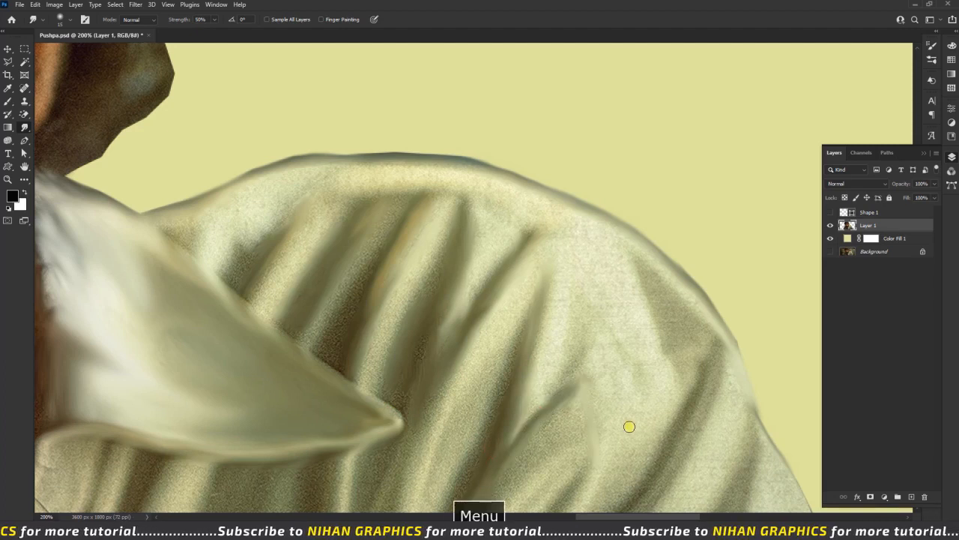
pyautogui.moveTo(640, 429); pyautogui.dragTo(608, 293)
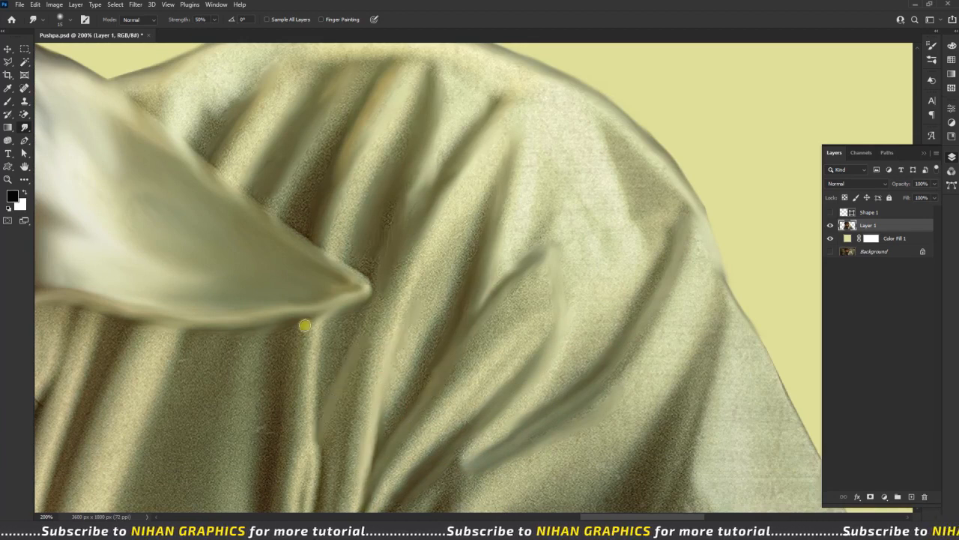
pyautogui.moveTo(359, 365); pyautogui.dragTo(372, 459)
# Smudge the shoulder fabric and the folds beside the collar smooth with a size 40 brush
pyautogui.press(']')
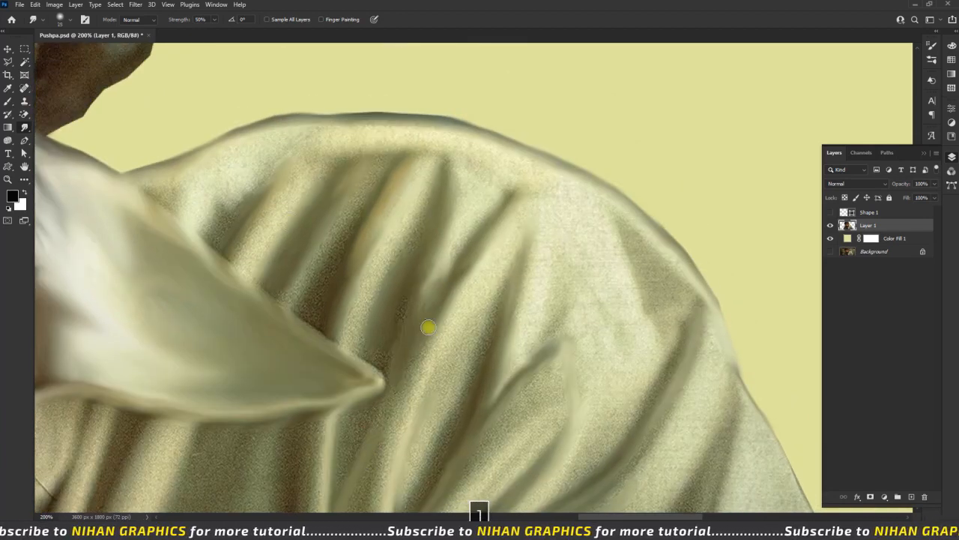
pyautogui.moveTo(178, 195)
pyautogui.mouseDown()
pyautogui.moveTo(201, 206)
pyautogui.moveTo(263, 155)
pyautogui.moveTo(219, 194)
pyautogui.moveTo(219, 231)
pyautogui.moveTo(312, 150)
pyautogui.moveTo(286, 212)
pyautogui.moveTo(357, 134)
pyautogui.moveTo(555, 180)
pyautogui.moveTo(650, 261)
pyautogui.moveTo(670, 328)
pyautogui.moveTo(572, 469)
pyautogui.moveTo(606, 301)
pyautogui.moveTo(613, 313)
pyautogui.moveTo(587, 313)
pyautogui.moveTo(561, 273)
pyautogui.moveTo(527, 344)
pyautogui.moveTo(583, 304)
pyautogui.moveTo(481, 348)
pyautogui.moveTo(464, 320)
pyautogui.moveTo(410, 401)
pyautogui.moveTo(409, 438)
pyautogui.moveTo(474, 388)
pyautogui.moveTo(418, 480)
pyautogui.moveTo(437, 449)
pyautogui.moveTo(458, 311)
pyautogui.moveTo(426, 178)
pyautogui.moveTo(364, 332)
pyautogui.moveTo(381, 353)
pyautogui.moveTo(482, 187)
pyautogui.moveTo(488, 207)
pyautogui.moveTo(422, 330)
pyautogui.mouseUp()
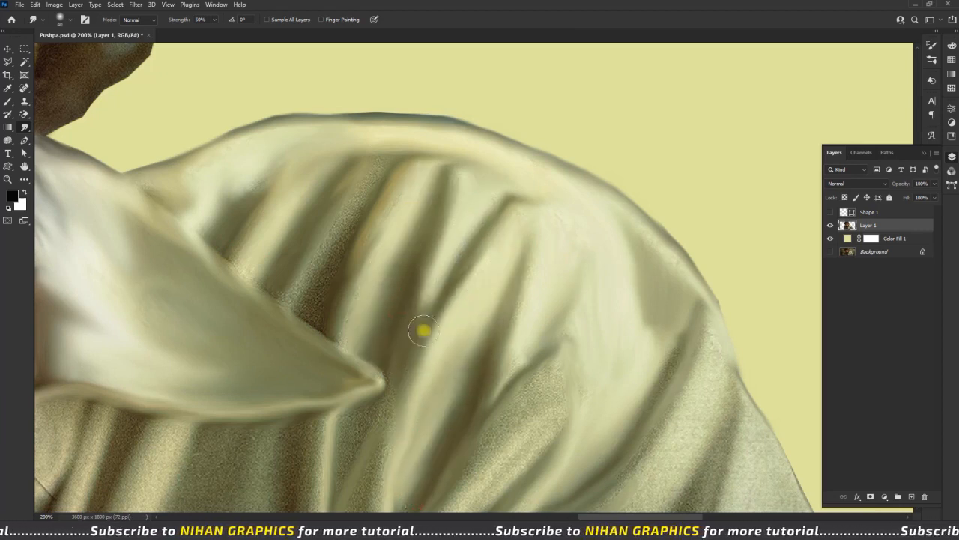
pyautogui.moveTo(434, 155)
pyautogui.mouseDown()
pyautogui.moveTo(307, 317)
pyautogui.moveTo(381, 355)
pyautogui.moveTo(430, 453)
pyautogui.mouseUp()
pyautogui.press('space')
pyautogui.moveTo(430, 453); pyautogui.dragTo(462, 344)
pyautogui.moveTo(374, 372)
pyautogui.mouseDown()
pyautogui.moveTo(377, 500)
pyautogui.moveTo(354, 348)
pyautogui.mouseUp()
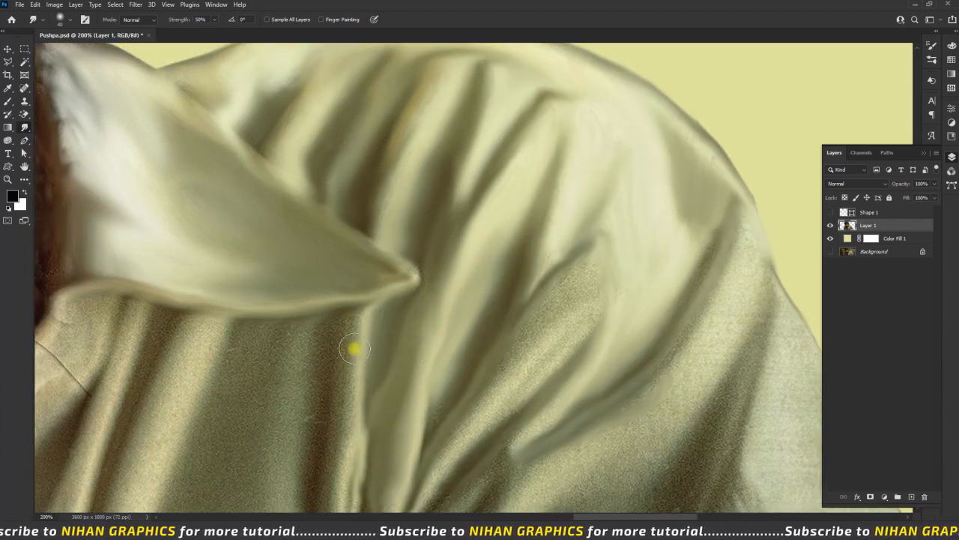
# Smudge the vertical folds of the shirt front from below the collar down to the raised cuff
pyautogui.press('space')
pyautogui.moveTo(238, 395); pyautogui.dragTo(323, 359)
pyautogui.moveTo(147, 280)
pyautogui.mouseDown()
pyautogui.moveTo(93, 346)
pyautogui.moveTo(200, 274)
pyautogui.moveTo(215, 312)
pyautogui.moveTo(207, 359)
pyautogui.mouseUp()
pyautogui.moveTo(265, 294)
pyautogui.mouseDown()
pyautogui.moveTo(281, 321)
pyautogui.moveTo(303, 306)
pyautogui.moveTo(326, 368)
pyautogui.moveTo(363, 296)
pyautogui.moveTo(390, 304)
pyautogui.moveTo(366, 425)
pyautogui.mouseUp()
pyautogui.press('space')
pyautogui.moveTo(402, 348)
pyautogui.mouseDown()
pyautogui.moveTo(447, 299)
pyautogui.moveTo(480, 224)
pyautogui.mouseUp()
pyautogui.moveTo(370, 418)
pyautogui.mouseDown()
pyautogui.moveTo(428, 307)
pyautogui.moveTo(471, 470)
pyautogui.moveTo(540, 363)
pyautogui.moveTo(529, 467)
pyautogui.moveTo(438, 463)
pyautogui.moveTo(388, 313)
pyautogui.moveTo(342, 342)
pyautogui.moveTo(432, 367)
pyautogui.moveTo(454, 416)
pyautogui.moveTo(417, 277)
pyautogui.mouseUp()
pyautogui.press('space')
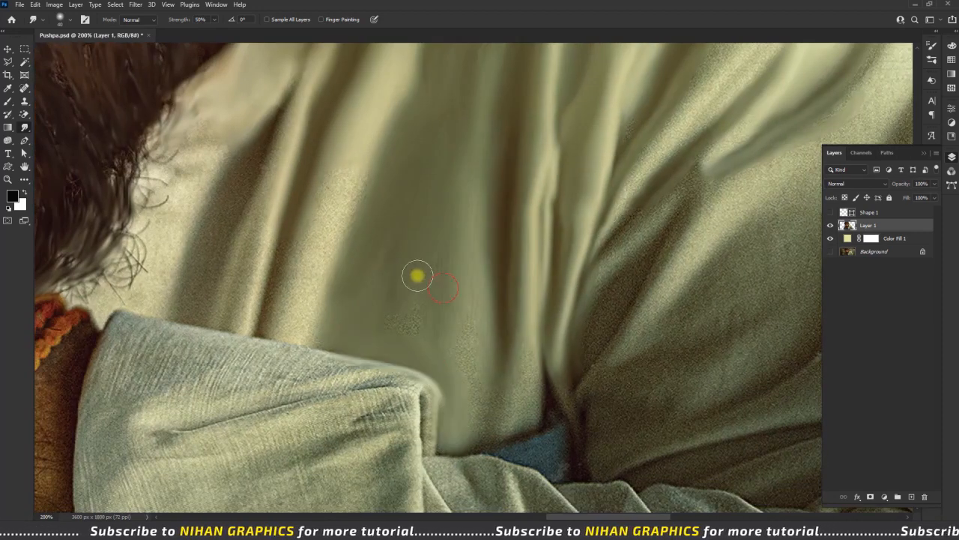
pyautogui.moveTo(462, 425)
pyautogui.mouseDown()
pyautogui.moveTo(553, 383)
pyautogui.moveTo(534, 429)
pyautogui.mouseUp()
# Smudge the upper part of the raised sleeve cuff into smooth painted fabric
pyautogui.press('space')
pyautogui.moveTo(392, 300)
pyautogui.mouseDown()
pyautogui.moveTo(351, 398)
pyautogui.moveTo(330, 411)
pyautogui.moveTo(338, 451)
pyautogui.moveTo(374, 448)
pyautogui.moveTo(249, 375)
pyautogui.moveTo(284, 399)
pyautogui.moveTo(313, 397)
pyautogui.moveTo(262, 404)
pyautogui.moveTo(252, 416)
pyautogui.moveTo(293, 433)
pyautogui.moveTo(290, 339)
pyautogui.moveTo(207, 322)
pyautogui.moveTo(239, 336)
pyautogui.moveTo(155, 379)
pyautogui.moveTo(211, 405)
pyautogui.moveTo(226, 365)
pyautogui.moveTo(159, 411)
pyautogui.moveTo(235, 416)
pyautogui.moveTo(260, 345)
pyautogui.moveTo(254, 406)
pyautogui.moveTo(329, 212)
pyautogui.moveTo(367, 150)
pyautogui.mouseUp()
pyautogui.press('space')
pyautogui.moveTo(229, 218)
pyautogui.mouseDown()
pyautogui.moveTo(502, 259)
pyautogui.moveTo(533, 276)
pyautogui.moveTo(537, 337)
pyautogui.moveTo(518, 335)
pyautogui.moveTo(456, 276)
pyautogui.moveTo(227, 257)
pyautogui.moveTo(194, 296)
pyautogui.moveTo(186, 386)
pyautogui.moveTo(225, 267)
pyautogui.moveTo(269, 310)
pyautogui.moveTo(352, 288)
pyautogui.moveTo(402, 302)
pyautogui.mouseUp()
pyautogui.moveTo(308, 319); pyautogui.dragTo(293, 272)
pyautogui.moveTo(502, 392)
pyautogui.mouseDown()
pyautogui.moveTo(486, 159)
pyautogui.moveTo(246, 173)
pyautogui.mouseUp()
pyautogui.moveTo(200, 271)
pyautogui.mouseDown()
pyautogui.moveTo(253, 237)
pyautogui.moveTo(378, 214)
pyautogui.moveTo(315, 214)
pyautogui.moveTo(236, 249)
pyautogui.moveTo(498, 195)
pyautogui.moveTo(436, 212)
pyautogui.moveTo(479, 192)
pyautogui.moveTo(509, 220)
pyautogui.moveTo(464, 300)
pyautogui.moveTo(479, 336)
pyautogui.moveTo(507, 327)
pyautogui.moveTo(448, 321)
pyautogui.moveTo(359, 333)
pyautogui.moveTo(471, 218)
pyautogui.moveTo(488, 215)
pyautogui.moveTo(215, 300)
pyautogui.moveTo(198, 316)
pyautogui.moveTo(194, 385)
pyautogui.moveTo(279, 300)
pyautogui.moveTo(257, 343)
pyautogui.moveTo(388, 282)
pyautogui.moveTo(267, 392)
pyautogui.moveTo(252, 383)
pyautogui.moveTo(335, 300)
pyautogui.mouseUp()
# Smudge the lower part of the cuff down to the image's bottom edge with a size 30 brush
pyautogui.scroll(-3, 334, 278)
pyautogui.moveTo(206, 377); pyautogui.dragTo(235, 416)
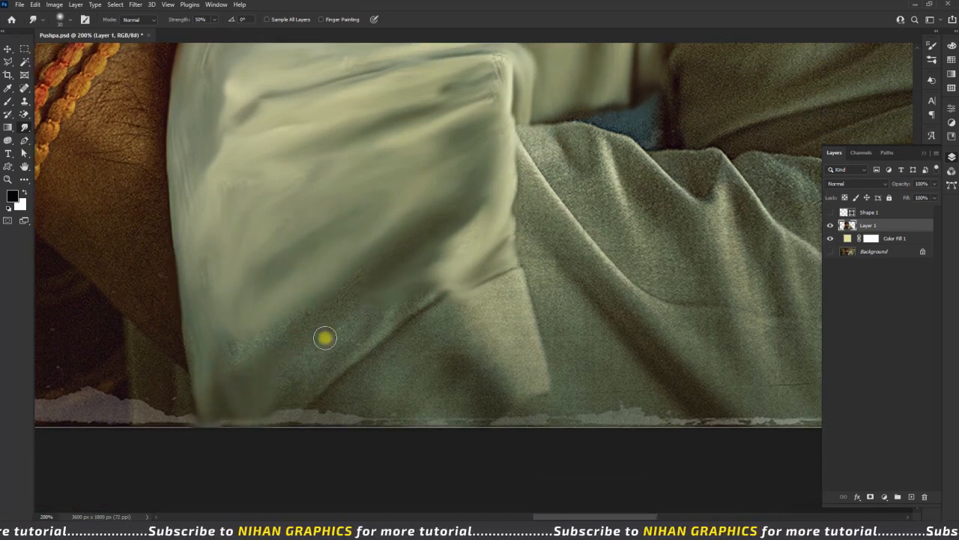
pyautogui.moveTo(469, 318)
pyautogui.mouseDown()
pyautogui.moveTo(304, 406)
pyautogui.moveTo(433, 300)
pyautogui.moveTo(407, 300)
pyautogui.moveTo(440, 329)
pyautogui.moveTo(518, 338)
pyautogui.moveTo(534, 386)
pyautogui.moveTo(448, 422)
pyautogui.moveTo(427, 420)
pyautogui.moveTo(481, 371)
pyautogui.moveTo(472, 336)
pyautogui.moveTo(454, 382)
pyautogui.moveTo(316, 411)
pyautogui.moveTo(289, 370)
pyautogui.moveTo(275, 431)
pyautogui.moveTo(247, 397)
pyautogui.mouseUp()
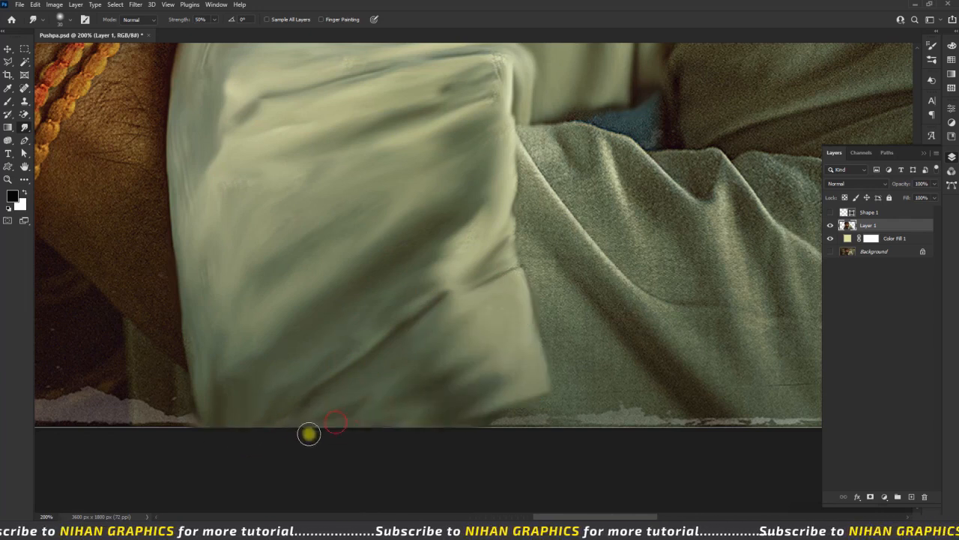
# Smudge the narrow fold where the shirt front meets the upper sleeve
pyautogui.scroll(3, 390, 322)
pyautogui.press('space')
pyautogui.moveTo(712, 210); pyautogui.dragTo(304, 353)
pyautogui.moveTo(630, 82); pyautogui.dragTo(469, 221)
pyautogui.moveTo(221, 204); pyautogui.dragTo(230, 289)
pyautogui.press('space')
pyautogui.moveTo(224, 332); pyautogui.dragTo(278, 229)
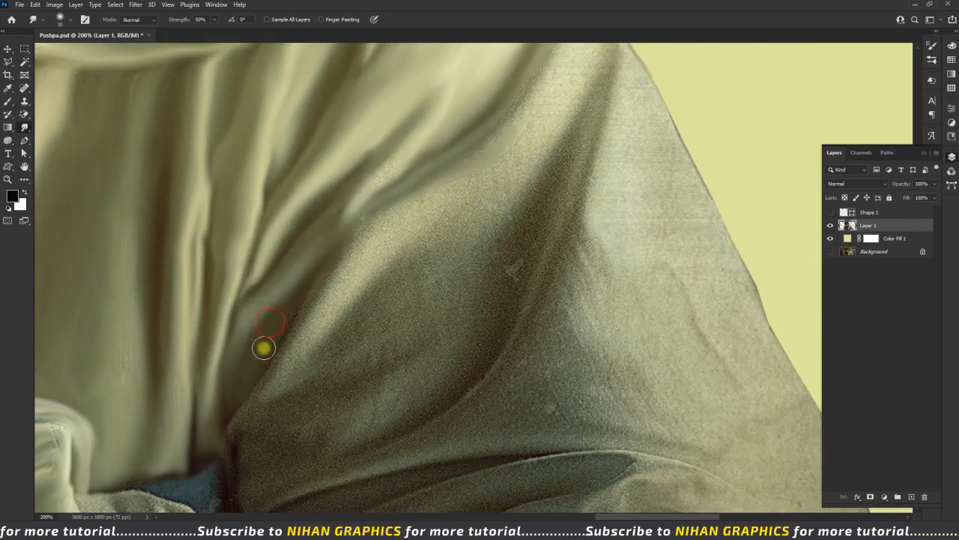
# Smudge the light diagonal folds of the upper sleeve
pyautogui.press('space')
pyautogui.moveTo(474, 302); pyautogui.dragTo(368, 362)
pyautogui.moveTo(457, 112); pyautogui.dragTo(407, 214)
pyautogui.moveTo(435, 156)
pyautogui.mouseDown()
pyautogui.moveTo(443, 199)
pyautogui.moveTo(425, 127)
pyautogui.mouseUp()
pyautogui.moveTo(355, 318)
pyautogui.mouseDown()
pyautogui.moveTo(288, 386)
pyautogui.moveTo(341, 381)
pyautogui.mouseUp()
pyautogui.moveTo(443, 255); pyautogui.dragTo(398, 369)
pyautogui.moveTo(367, 349); pyautogui.dragTo(307, 447)
# Smudge the dark shaded area of the sleeve between the armpit and the elbow
pyautogui.press('space')
pyautogui.moveTo(314, 362); pyautogui.dragTo(417, 208)
pyautogui.moveTo(284, 258)
pyautogui.mouseDown()
pyautogui.moveTo(230, 380)
pyautogui.moveTo(180, 452)
pyautogui.moveTo(353, 292)
pyautogui.moveTo(400, 212)
pyautogui.moveTo(485, 227)
pyautogui.moveTo(371, 367)
pyautogui.moveTo(430, 284)
pyautogui.mouseUp()
pyautogui.press('space')
pyautogui.moveTo(443, 195)
pyautogui.mouseDown()
pyautogui.moveTo(374, 337)
pyautogui.moveTo(259, 401)
pyautogui.mouseUp()
pyautogui.moveTo(343, 385); pyautogui.dragTo(411, 342)
# Smudge the pale outer side of the sleeve and its edge against the background
pyautogui.press('space')
pyautogui.moveTo(535, 341); pyautogui.dragTo(457, 435)
pyautogui.moveTo(413, 168); pyautogui.dragTo(529, 403)
pyautogui.press('space')
pyautogui.moveTo(509, 417); pyautogui.dragTo(503, 296)
pyautogui.moveTo(409, 162)
pyautogui.mouseDown()
pyautogui.moveTo(437, 208)
pyautogui.moveTo(396, 352)
pyautogui.moveTo(392, 419)
pyautogui.mouseUp()
pyautogui.press('space')
pyautogui.moveTo(392, 419); pyautogui.dragTo(425, 335)
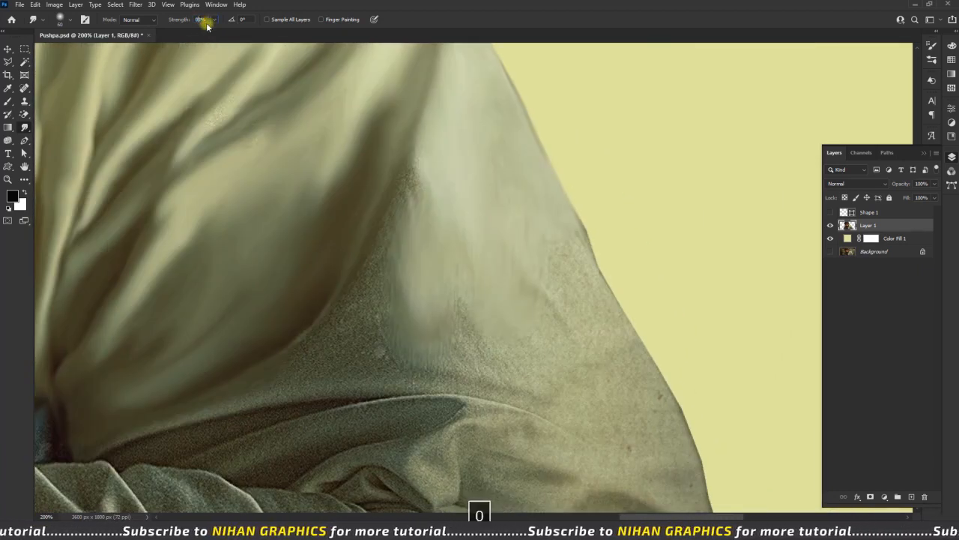
# Set the smudge strength to 30% and blend the outer sleeve above the elbow with a size 60 brush
pyautogui.moveTo(523, 177)
pyautogui.mouseDown()
pyautogui.moveTo(582, 260)
pyautogui.moveTo(652, 392)
pyautogui.moveTo(514, 188)
pyautogui.mouseUp()
pyautogui.press('space')
pyautogui.moveTo(475, 214)
pyautogui.mouseDown()
pyautogui.moveTo(498, 271)
pyautogui.moveTo(607, 276)
pyautogui.moveTo(637, 387)
pyautogui.moveTo(622, 299)
pyautogui.moveTo(584, 230)
pyautogui.mouseUp()
pyautogui.moveTo(422, 277)
pyautogui.mouseDown()
pyautogui.moveTo(255, 186)
pyautogui.moveTo(349, 293)
pyautogui.moveTo(475, 302)
pyautogui.moveTo(421, 216)
pyautogui.mouseUp()
pyautogui.press('space')
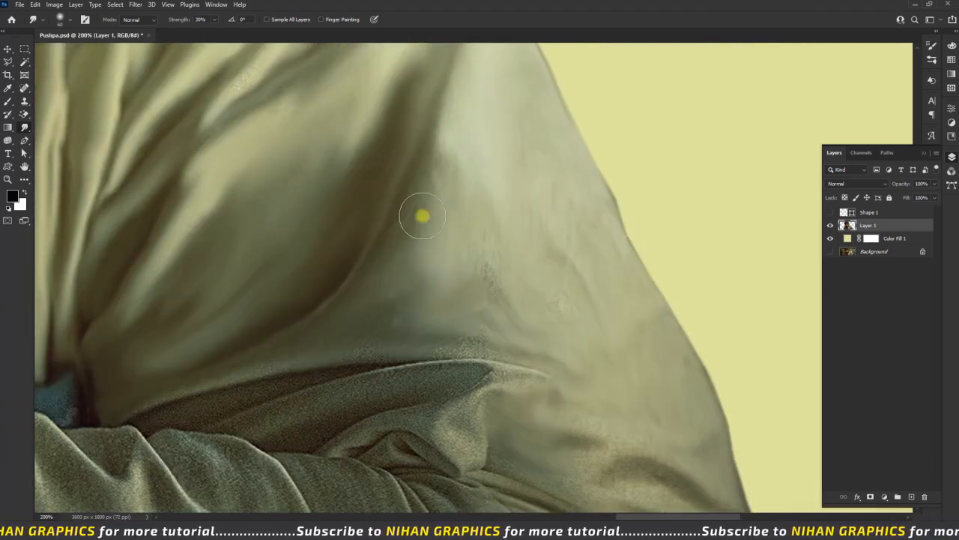
# Smudge the bunched, curved folds on the inside of the elbow
pyautogui.press('space')
pyautogui.moveTo(191, 388)
pyautogui.mouseDown()
pyautogui.moveTo(343, 278)
pyautogui.moveTo(297, 289)
pyautogui.moveTo(324, 374)
pyautogui.moveTo(649, 195)
pyautogui.mouseUp()
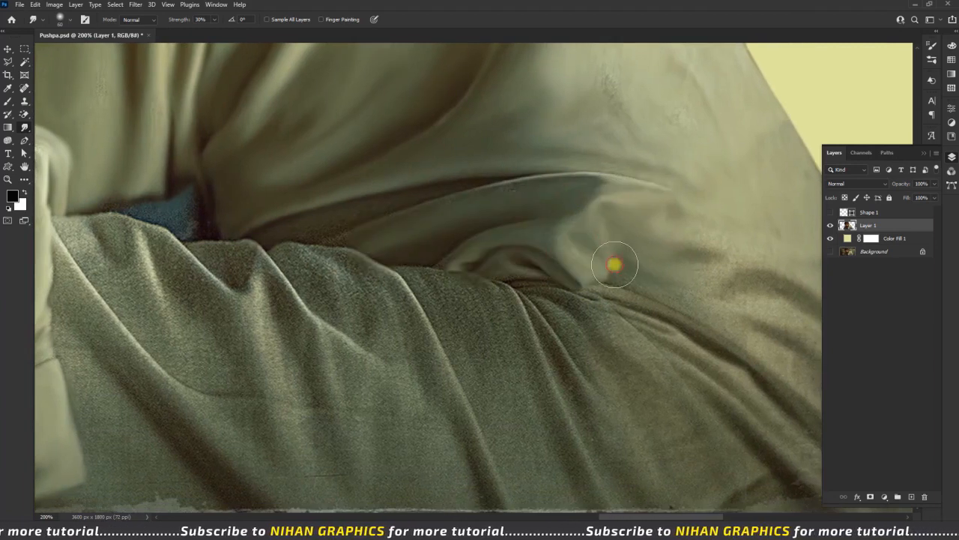
pyautogui.press('space')
pyautogui.moveTo(447, 328); pyautogui.dragTo(302, 279)
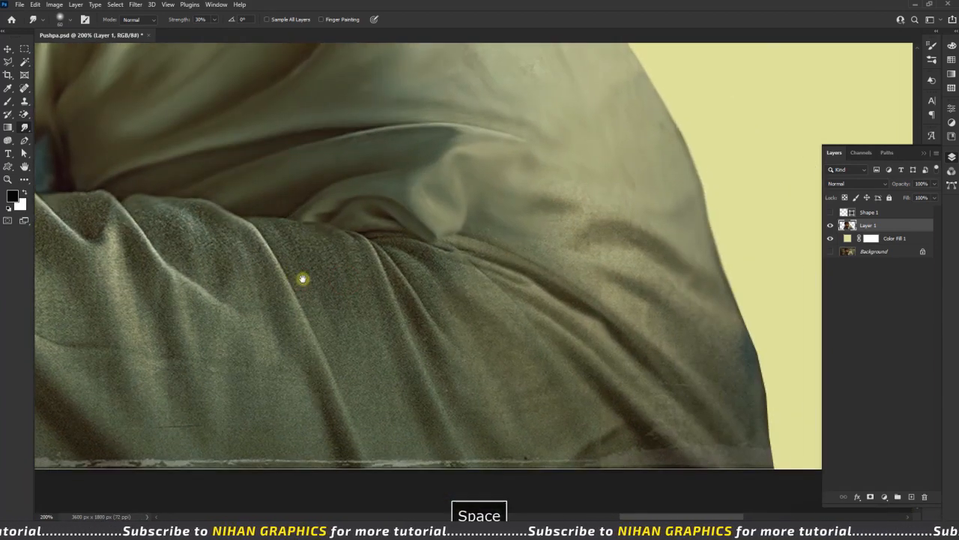
# Smudge the outer elbow and its diagonal folds down to the image's bottom edge
pyautogui.press('space')
pyautogui.moveTo(561, 289); pyautogui.dragTo(464, 215)
pyautogui.moveTo(533, 217); pyautogui.dragTo(616, 282)
pyautogui.moveTo(632, 319); pyautogui.dragTo(655, 369)
pyautogui.moveTo(666, 377); pyautogui.dragTo(657, 409)
pyautogui.moveTo(604, 166)
pyautogui.mouseDown()
pyautogui.moveTo(617, 186)
pyautogui.moveTo(626, 289)
pyautogui.mouseUp()
pyautogui.moveTo(491, 233)
pyautogui.mouseDown()
pyautogui.moveTo(540, 264)
pyautogui.moveTo(629, 366)
pyautogui.mouseUp()
pyautogui.moveTo(627, 375)
pyautogui.mouseDown()
pyautogui.moveTo(628, 390)
pyautogui.moveTo(564, 367)
pyautogui.mouseUp()
pyautogui.moveTo(443, 304)
pyautogui.mouseDown()
pyautogui.moveTo(487, 372)
pyautogui.moveTo(522, 378)
pyautogui.mouseUp()
pyautogui.moveTo(542, 364); pyautogui.dragTo(575, 394)
# Smudge the long creases of the forearm sleeve nearest the elbow
pyautogui.press('space')
pyautogui.moveTo(428, 332); pyautogui.dragTo(525, 363)
pyautogui.moveTo(375, 205); pyautogui.dragTo(467, 404)
pyautogui.moveTo(422, 251); pyautogui.dragTo(529, 439)
pyautogui.moveTo(582, 411); pyautogui.dragTo(595, 370)
pyautogui.press('space')
pyautogui.moveTo(366, 267); pyautogui.dragTo(433, 252)
pyautogui.moveTo(364, 180); pyautogui.dragTo(445, 311)
pyautogui.moveTo(504, 392)
pyautogui.mouseDown()
pyautogui.moveTo(325, 182)
pyautogui.moveTo(347, 195)
pyautogui.moveTo(280, 182)
pyautogui.moveTo(314, 222)
pyautogui.moveTo(410, 438)
pyautogui.mouseUp()
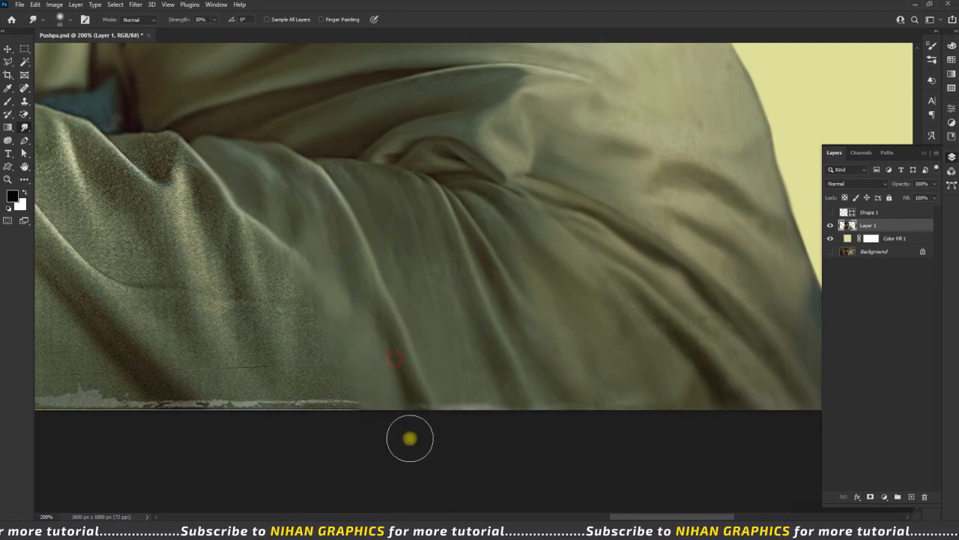
# Smudge the remaining forearm sleeve folds between the elbow creases and the cuff
pyautogui.press('space')
pyautogui.moveTo(293, 191); pyautogui.dragTo(456, 212)
pyautogui.moveTo(315, 163); pyautogui.dragTo(406, 363)
pyautogui.moveTo(417, 243); pyautogui.dragTo(493, 435)
pyautogui.moveTo(361, 328)
pyautogui.mouseDown()
pyautogui.moveTo(436, 330)
pyautogui.moveTo(456, 439)
pyautogui.moveTo(319, 413)
pyautogui.moveTo(190, 457)
pyautogui.moveTo(506, 399)
pyautogui.mouseUp()
pyautogui.moveTo(584, 454); pyautogui.dragTo(708, 412)
pyautogui.moveTo(215, 184)
pyautogui.mouseDown()
pyautogui.moveTo(278, 159)
pyautogui.moveTo(187, 137)
pyautogui.moveTo(357, 222)
pyautogui.moveTo(398, 221)
pyautogui.moveTo(398, 302)
pyautogui.moveTo(420, 390)
pyautogui.moveTo(449, 450)
pyautogui.mouseUp()
# Smudge the wrist skin between the cuff and the thread bracelets with a size 35 brush
pyautogui.hotkey('ctrl', '-')
pyautogui.hotkey('ctrl', '-')
pyautogui.hotkey('ctrl', '+')
pyautogui.moveTo(464, 240); pyautogui.dragTo(443, 291)
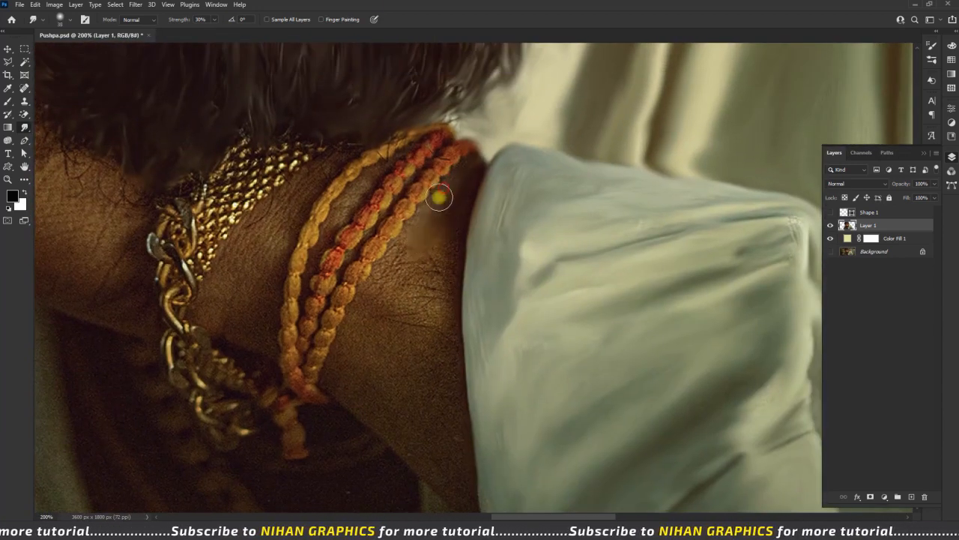
pyautogui.moveTo(430, 397); pyautogui.dragTo(431, 353)
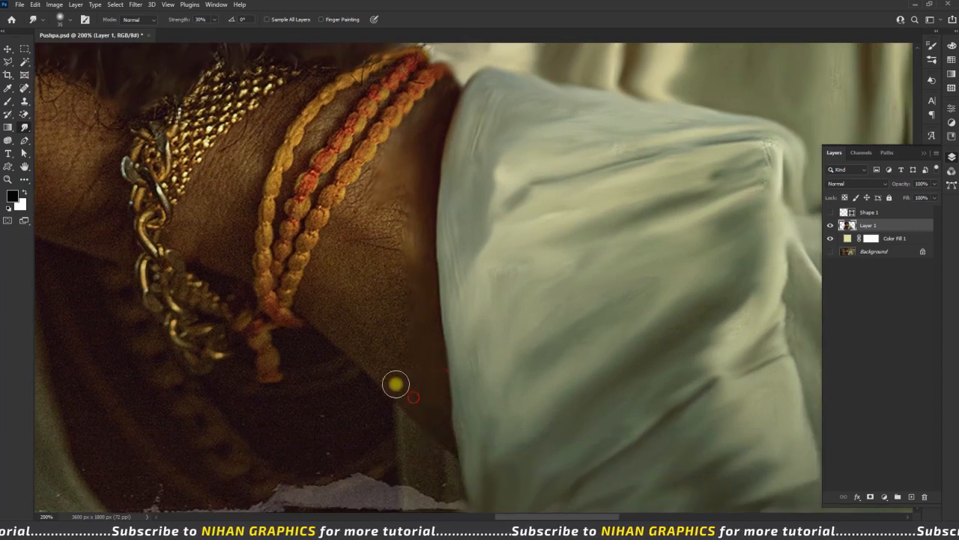
pyautogui.moveTo(308, 296); pyautogui.dragTo(369, 200)
pyautogui.moveTo(428, 201); pyautogui.dragTo(362, 281)
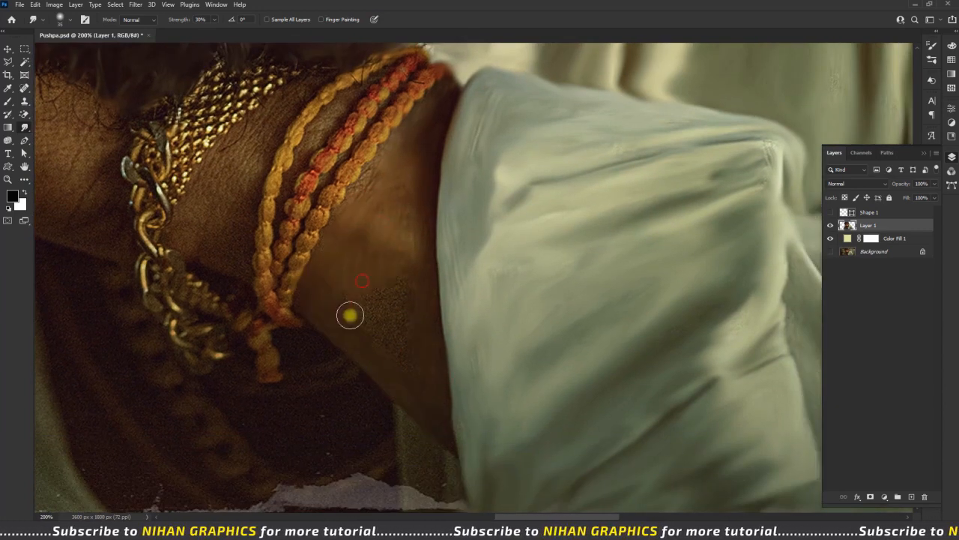
# Smudge the skin in the gaps between the thread bracelets with a size 15 brush
pyautogui.scroll(4, 373, 308)
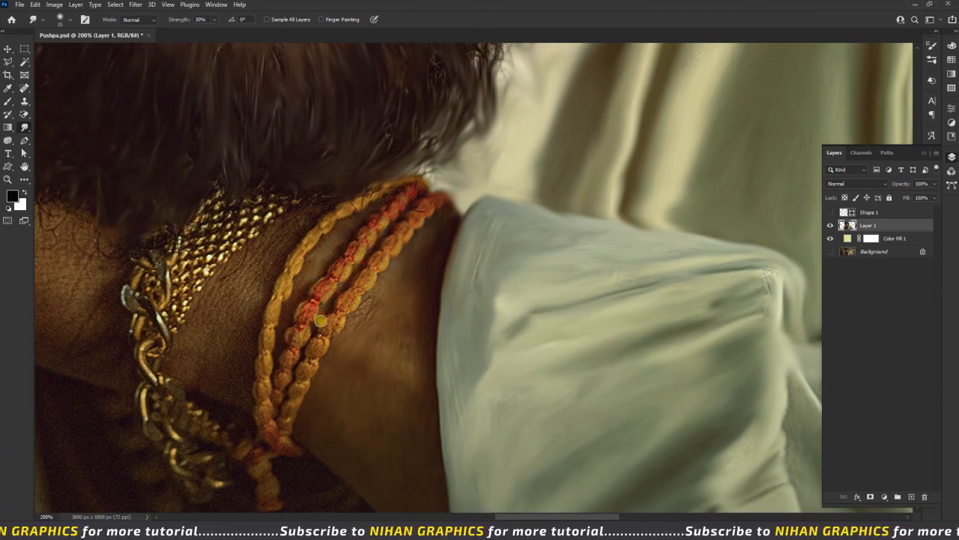
pyautogui.scroll(1, 388, 325)
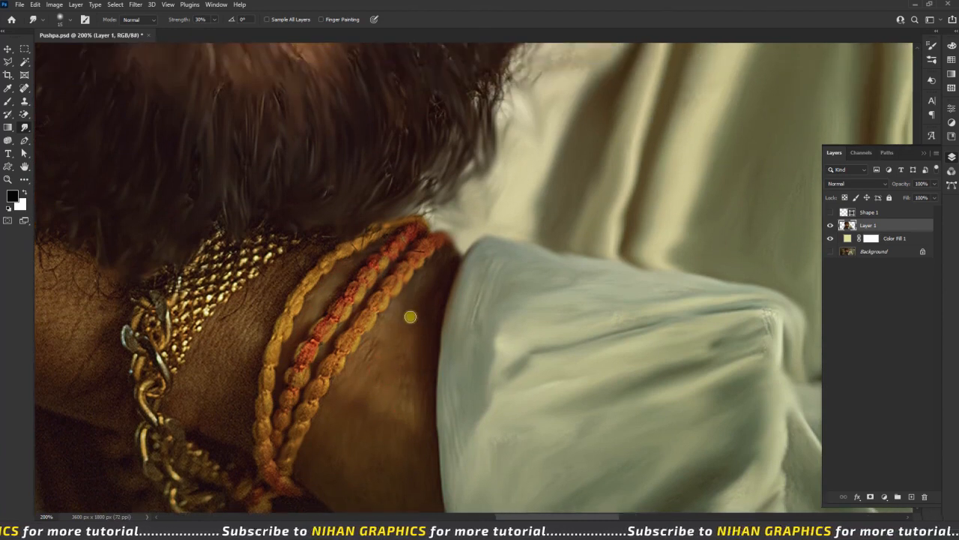
# Smudge the orange strand nearest the cuff and the middle red strand of the thread bracelets
pyautogui.hotkey('ctrl', '+')
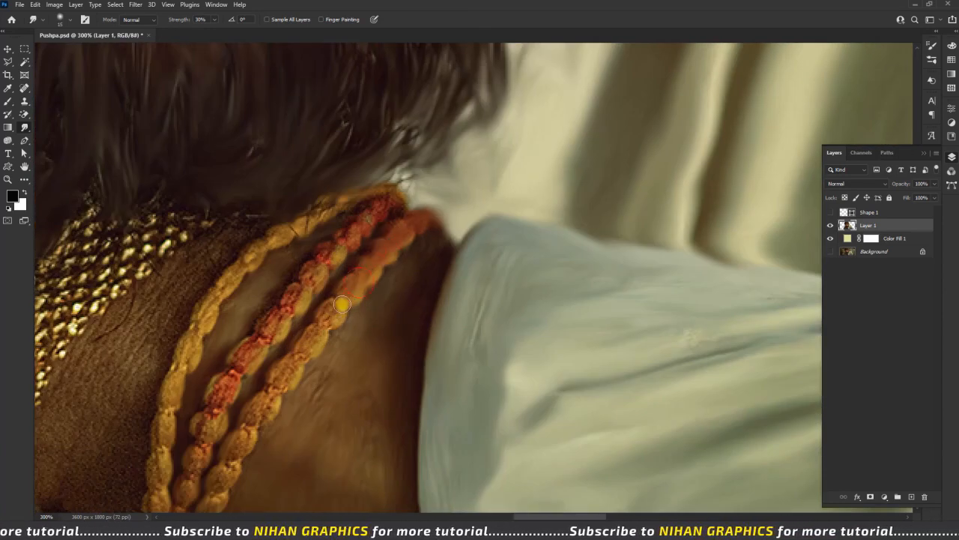
pyautogui.moveTo(267, 393); pyautogui.dragTo(365, 240)
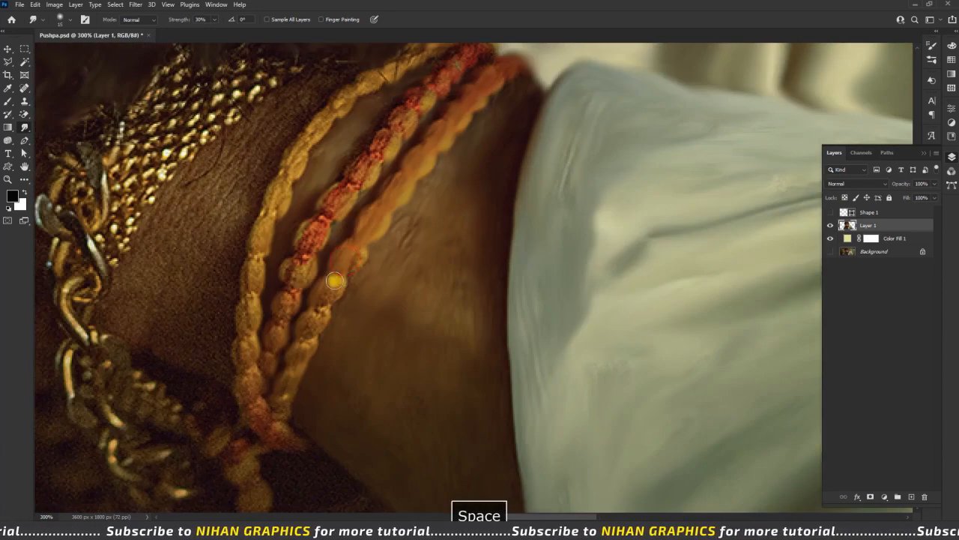
pyautogui.scroll(1, 296, 366)
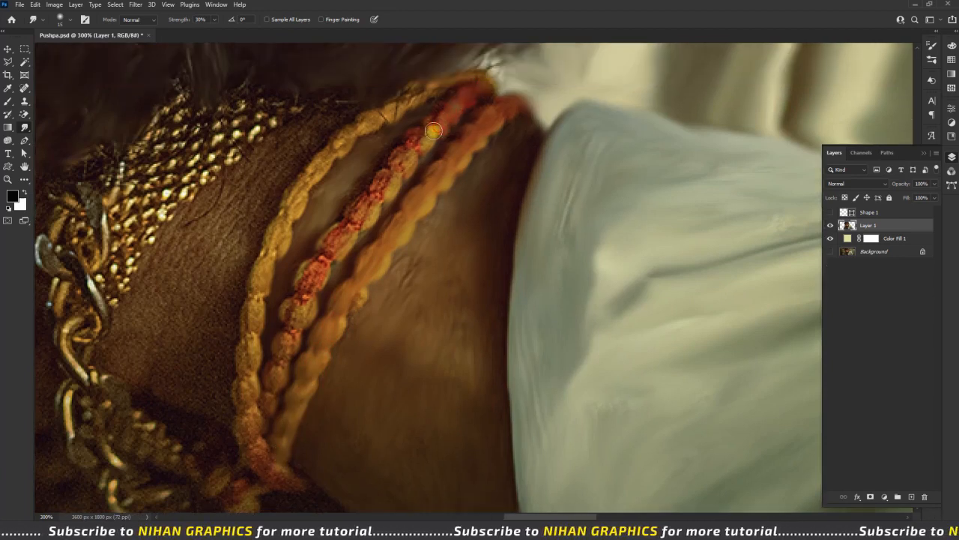
pyautogui.moveTo(417, 149); pyautogui.dragTo(344, 213)
pyautogui.moveTo(318, 270)
pyautogui.mouseDown()
pyautogui.moveTo(289, 328)
pyautogui.moveTo(275, 395)
pyautogui.mouseUp()
# Smudge the rest of the middle red strand and the outer yellow strand down to the knot of the thread bracelets
pyautogui.scroll(1, 465, 123)
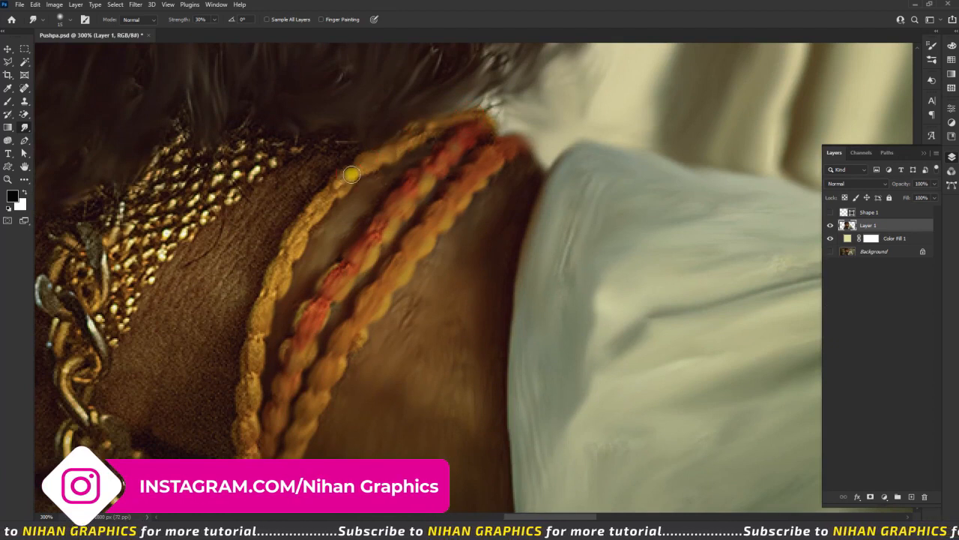
pyautogui.scroll(-2, 270, 307)
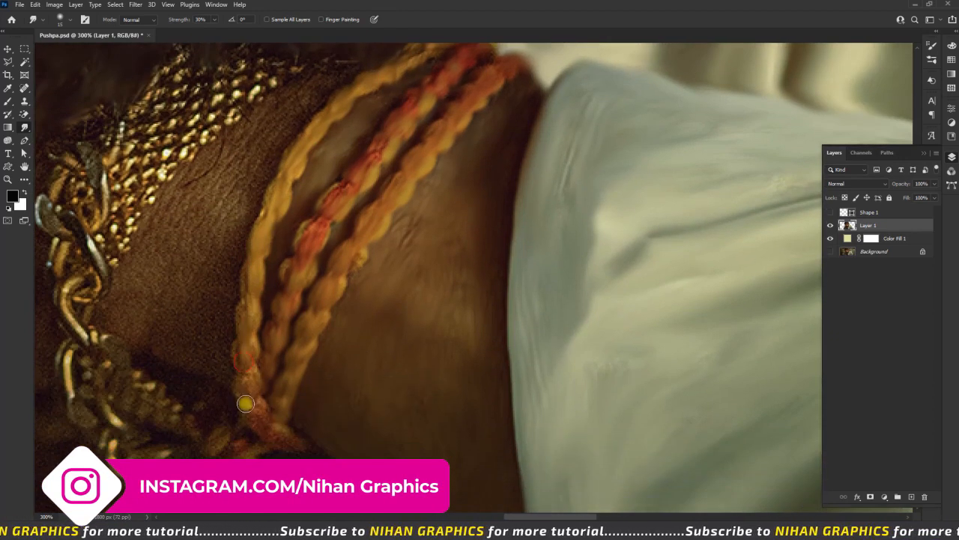
pyautogui.scroll(-2, 306, 418)
pyautogui.scroll(4, 261, 440)
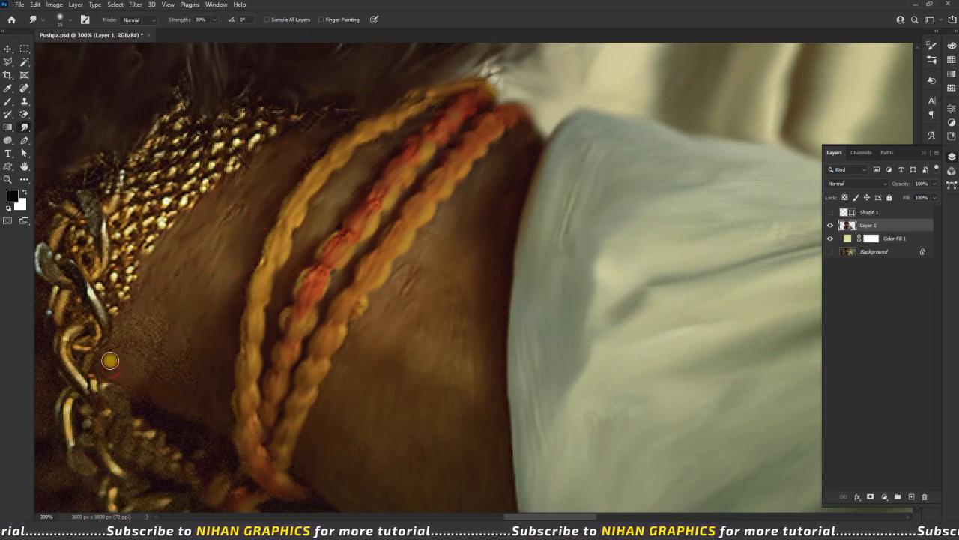
# Smudge the grainy wrist skin between the outer yellow thread and the gold chain bracelet
pyautogui.moveTo(201, 341); pyautogui.dragTo(285, 396)
pyautogui.moveTo(319, 307)
pyautogui.mouseDown()
pyautogui.moveTo(247, 304)
pyautogui.moveTo(281, 339)
pyautogui.mouseUp()
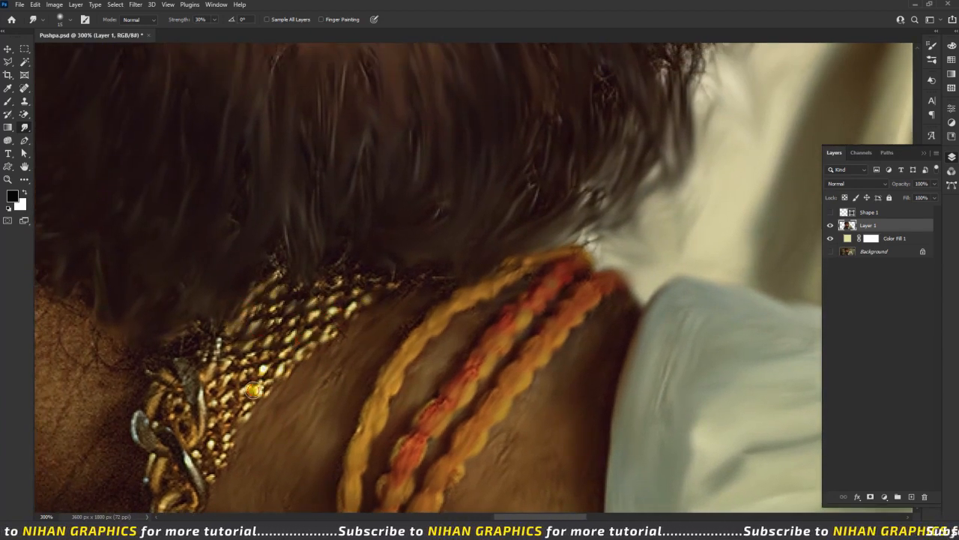
# Smudge the woven gold bracelet and the large chain links along its edge
pyautogui.moveTo(293, 311); pyautogui.dragTo(275, 348)
pyautogui.moveTo(260, 286); pyautogui.dragTo(258, 322)
pyautogui.moveTo(233, 266); pyautogui.dragTo(224, 295)
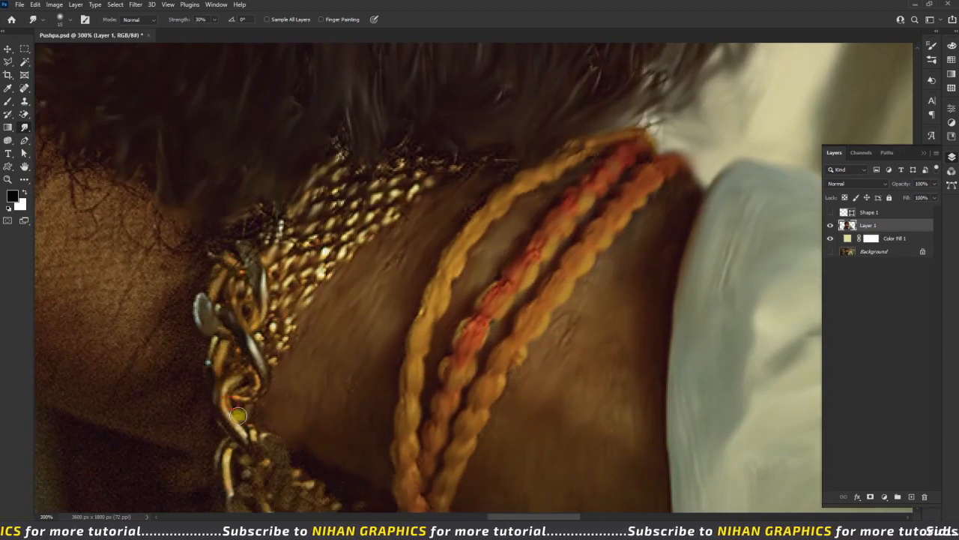
pyautogui.moveTo(295, 454); pyautogui.dragTo(265, 295)
pyautogui.moveTo(284, 331)
pyautogui.mouseDown()
pyautogui.moveTo(341, 363)
pyautogui.moveTo(263, 372)
pyautogui.mouseUp()
pyautogui.moveTo(310, 176); pyautogui.dragTo(587, 349)
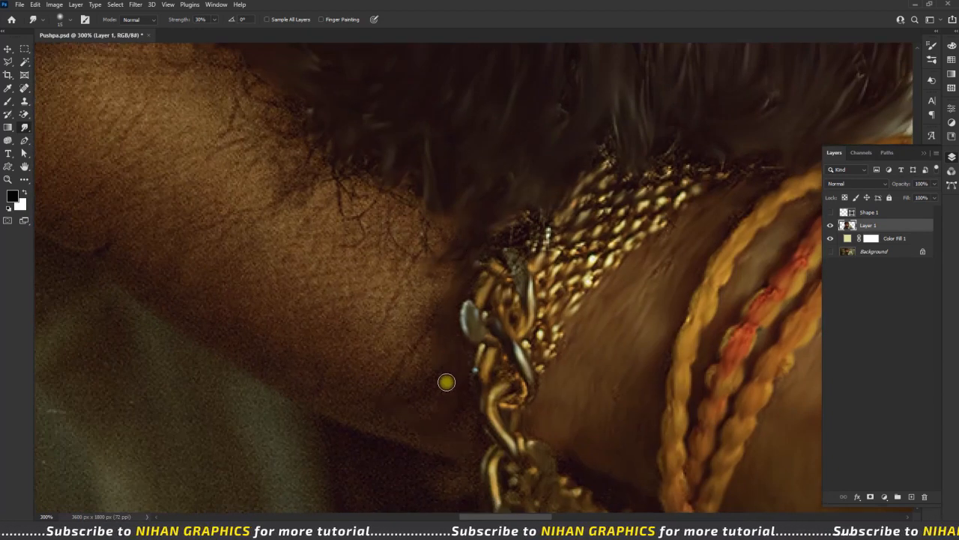
# Smudge the hand skin from the gold chain bracelet across to the red-stone ring with a larger brush
pyautogui.hotkey('ctrl', '-')
pyautogui.hotkey('ctrl', '-')
pyautogui.hotkey('ctrl', '+')
pyautogui.moveTo(334, 213)
pyautogui.mouseDown()
pyautogui.moveTo(374, 275)
pyautogui.moveTo(380, 307)
pyautogui.moveTo(417, 320)
pyautogui.moveTo(429, 339)
pyautogui.mouseUp()
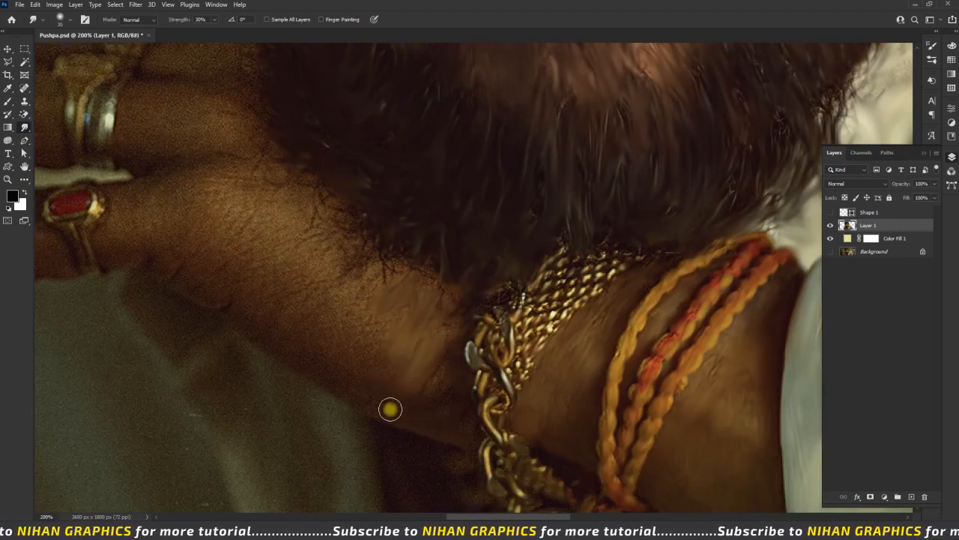
pyautogui.moveTo(312, 309)
pyautogui.mouseDown()
pyautogui.moveTo(329, 253)
pyautogui.moveTo(281, 231)
pyautogui.moveTo(338, 219)
pyautogui.moveTo(367, 261)
pyautogui.mouseUp()
pyautogui.moveTo(196, 198)
pyautogui.mouseDown()
pyautogui.moveTo(110, 197)
pyautogui.moveTo(116, 255)
pyautogui.moveTo(141, 256)
pyautogui.moveTo(210, 291)
pyautogui.mouseUp()
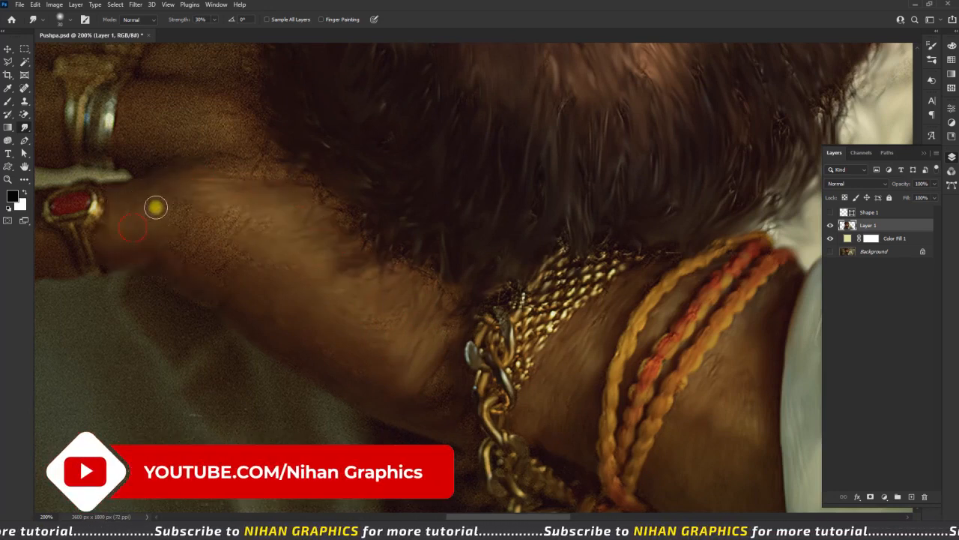
# Smudge the knuckle skin between the silver and jewelled rings and the beard
pyautogui.press('space')
pyautogui.moveTo(145, 104); pyautogui.dragTo(296, 230)
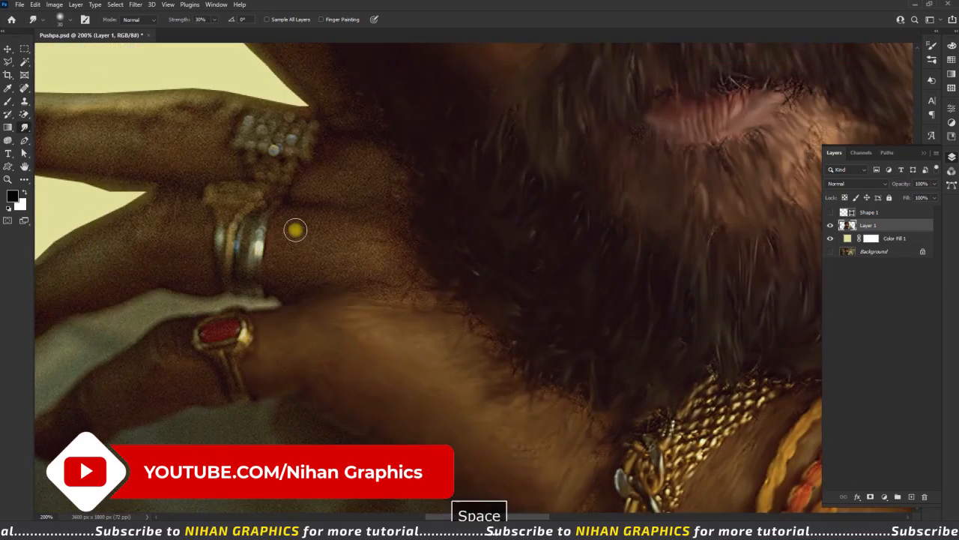
pyautogui.press('space')
pyautogui.moveTo(351, 144); pyautogui.dragTo(350, 227)
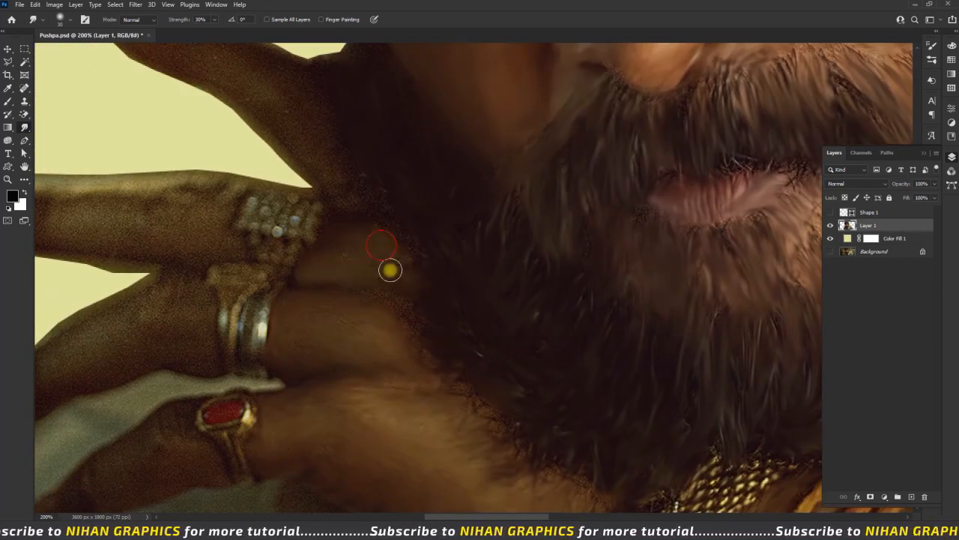
# Smudge the uppermost finger and the dark skin at its base beside the beard
pyautogui.press('space')
pyautogui.moveTo(172, 45)
pyautogui.mouseDown()
pyautogui.moveTo(161, 128)
pyautogui.moveTo(323, 148)
pyautogui.mouseUp()
pyautogui.moveTo(227, 184); pyautogui.dragTo(274, 231)
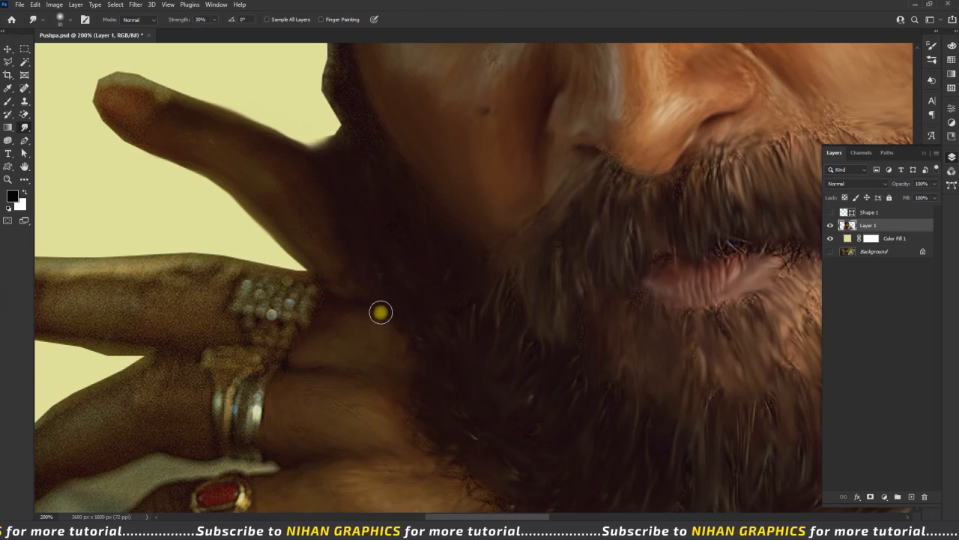
pyautogui.press('space')
pyautogui.moveTo(380, 313); pyautogui.dragTo(536, 305)
pyautogui.moveTo(308, 74); pyautogui.dragTo(405, 113)
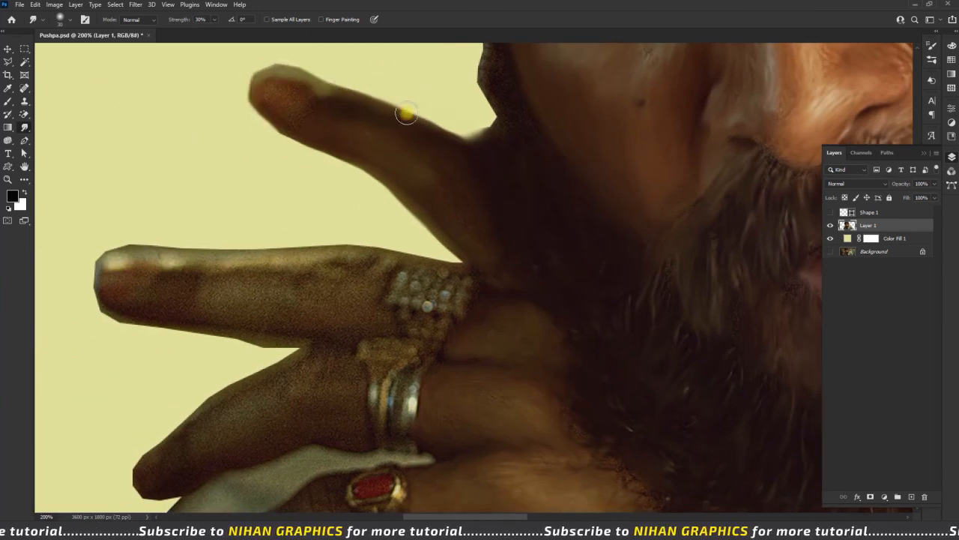
# Smudge the finger wearing the jewelled ring, from its fingertip and outline to the ring
pyautogui.moveTo(130, 260)
pyautogui.mouseDown()
pyautogui.moveTo(117, 298)
pyautogui.moveTo(130, 316)
pyautogui.moveTo(171, 334)
pyautogui.mouseUp()
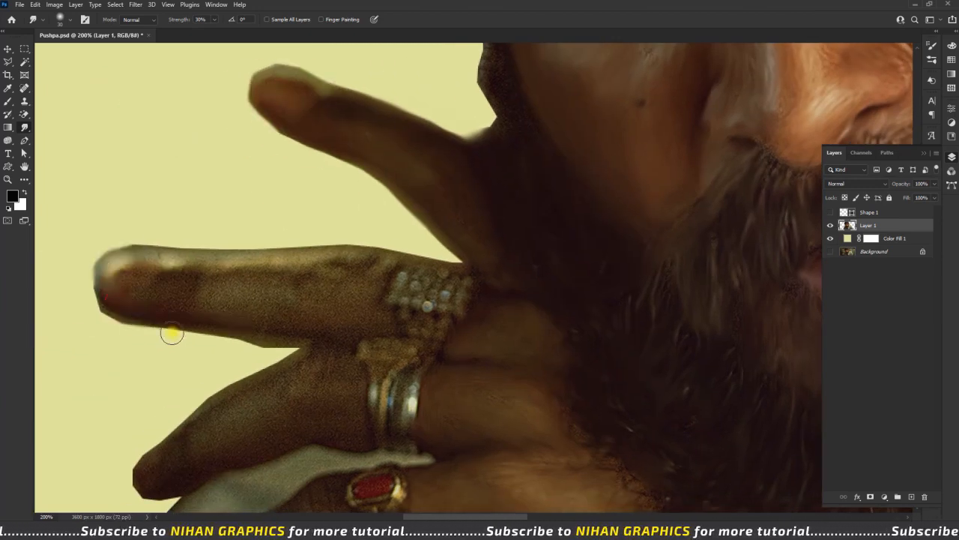
pyautogui.moveTo(287, 351)
pyautogui.mouseDown()
pyautogui.moveTo(179, 295)
pyautogui.moveTo(243, 289)
pyautogui.mouseUp()
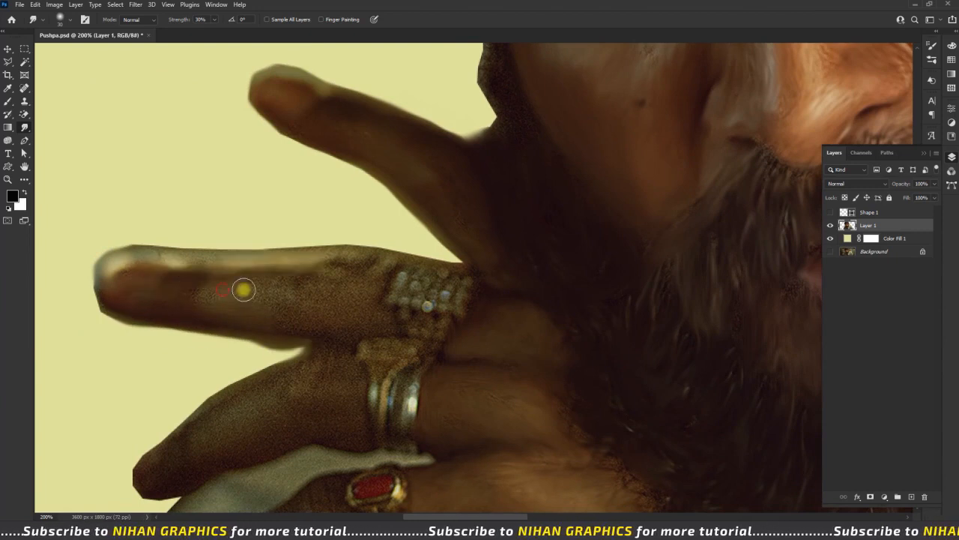
pyautogui.moveTo(307, 281)
pyautogui.mouseDown()
pyautogui.moveTo(402, 265)
pyautogui.moveTo(355, 328)
pyautogui.mouseUp()
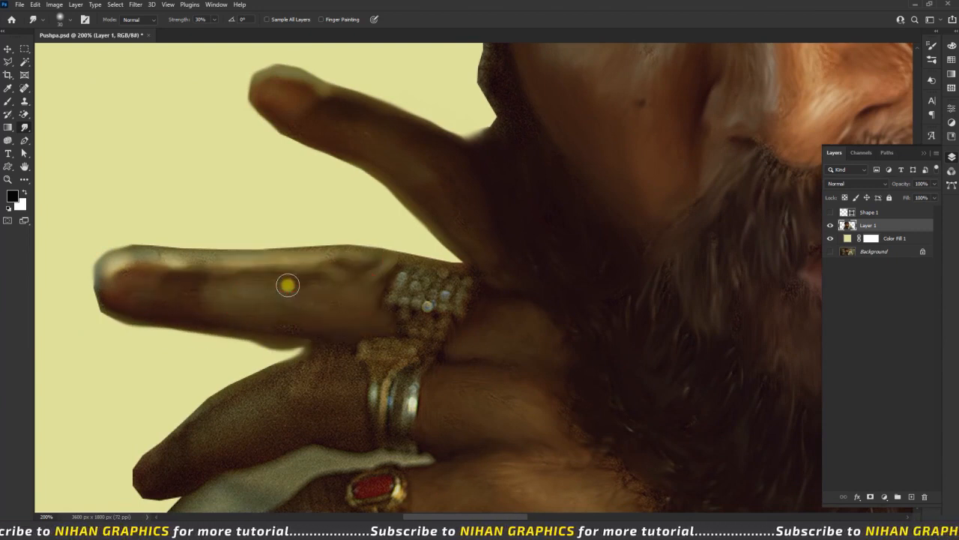
# Smudge the two lower fingers, from the silver and red-stone rings out to the fingertips
pyautogui.scroll(-3, 344, 309)
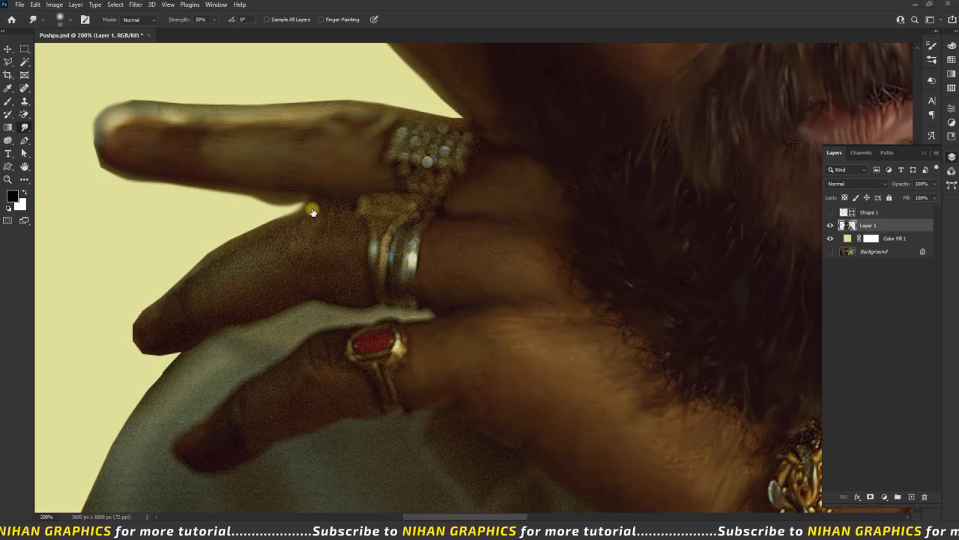
pyautogui.moveTo(333, 232)
pyautogui.mouseDown()
pyautogui.moveTo(265, 194)
pyautogui.moveTo(264, 231)
pyautogui.moveTo(136, 336)
pyautogui.moveTo(198, 337)
pyautogui.mouseUp()
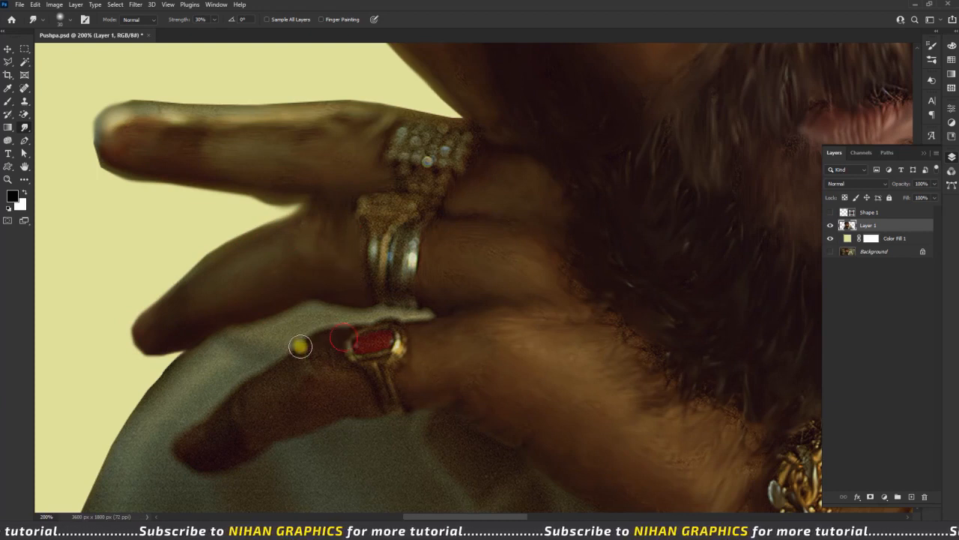
pyautogui.moveTo(228, 418)
pyautogui.mouseDown()
pyautogui.moveTo(181, 449)
pyautogui.moveTo(230, 453)
pyautogui.moveTo(372, 409)
pyautogui.moveTo(329, 351)
pyautogui.moveTo(325, 388)
pyautogui.moveTo(199, 445)
pyautogui.mouseUp()
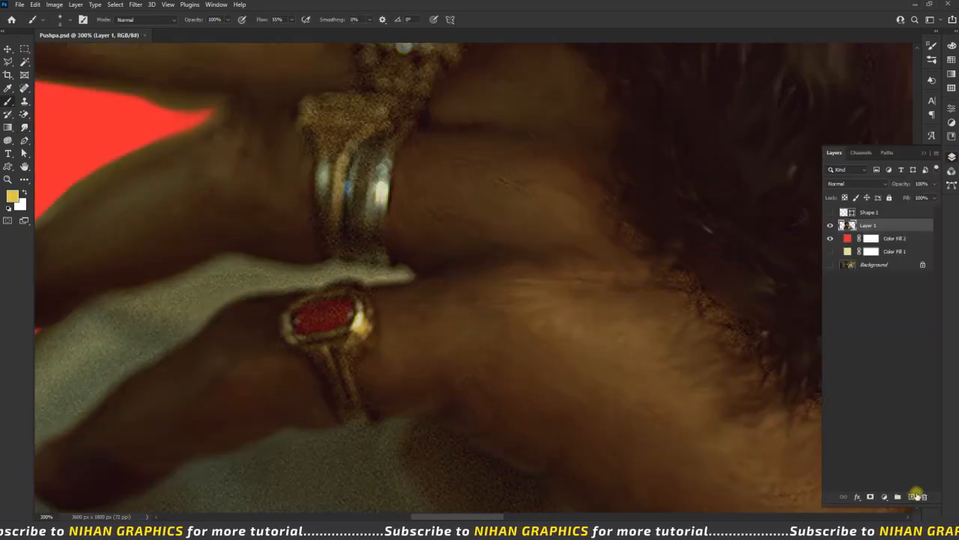
# Add a new layer and paint the red-stone ring's metal frame and band yellow, leaving the stone uncovered
pyautogui.click(913, 496)
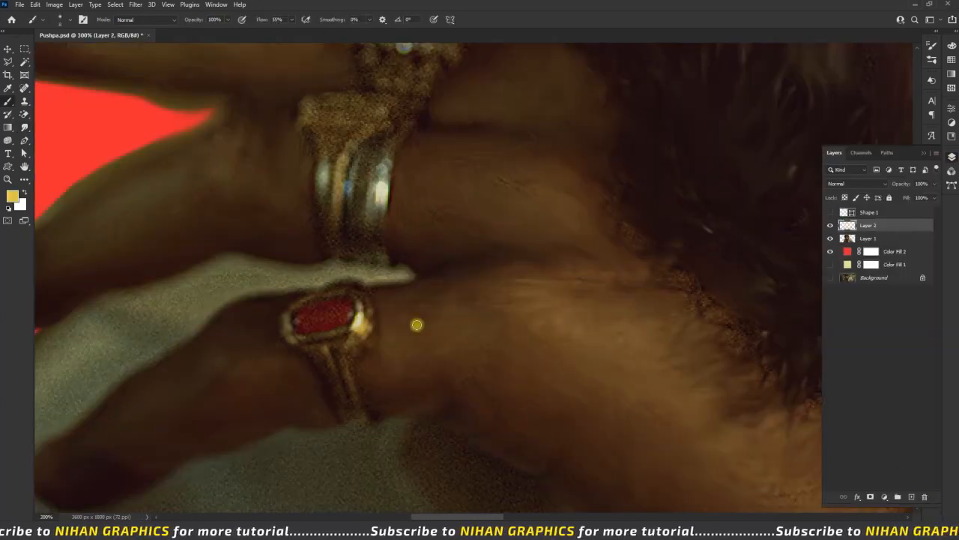
pyautogui.hotkey('ctrl', '+')
pyautogui.hotkey('ctrl', '+')
pyautogui.press('space')
pyautogui.moveTo(356, 184); pyautogui.dragTo(415, 150)
pyautogui.moveTo(255, 273)
pyautogui.mouseDown()
pyautogui.moveTo(218, 318)
pyautogui.moveTo(330, 332)
pyautogui.moveTo(345, 264)
pyautogui.moveTo(251, 279)
pyautogui.moveTo(352, 266)
pyautogui.moveTo(339, 347)
pyautogui.moveTo(317, 375)
pyautogui.mouseUp()
pyautogui.scroll(-3, 316, 375)
pyautogui.moveTo(225, 270)
pyautogui.mouseDown()
pyautogui.moveTo(250, 284)
pyautogui.moveTo(300, 350)
pyautogui.moveTo(328, 405)
pyautogui.moveTo(355, 402)
pyautogui.moveTo(323, 328)
pyautogui.moveTo(320, 291)
pyautogui.moveTo(260, 276)
pyautogui.moveTo(333, 392)
pyautogui.moveTo(309, 302)
pyautogui.moveTo(329, 266)
pyautogui.moveTo(272, 284)
pyautogui.moveTo(297, 291)
pyautogui.moveTo(310, 352)
pyautogui.moveTo(335, 390)
pyautogui.mouseUp()
pyautogui.scroll(4, 329, 300)
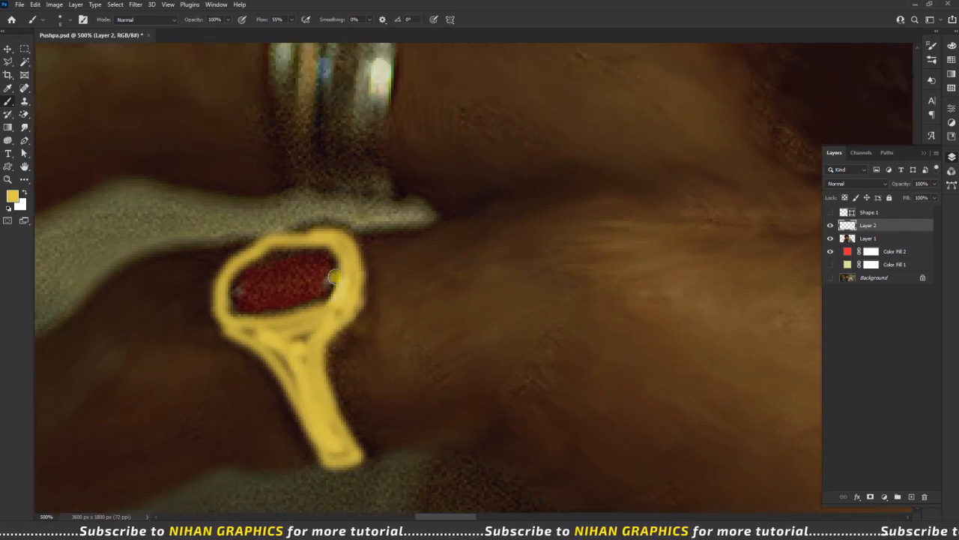
pyautogui.scroll(1, 330, 267)
# Paint the silver ring's head outline and bands yellow on the same layer
pyautogui.hotkey('ctrl', '-')
pyautogui.hotkey('ctrl', '-')
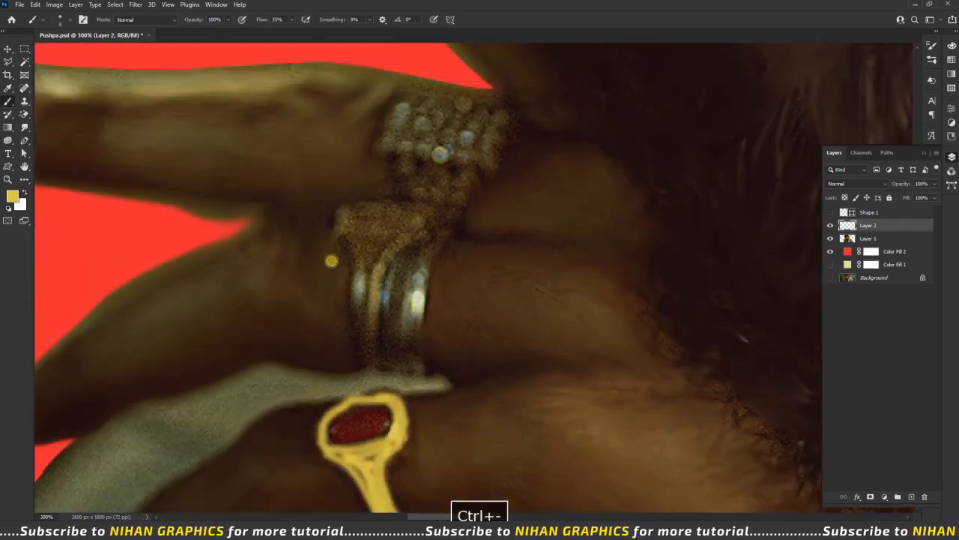
pyautogui.moveTo(339, 214)
pyautogui.mouseDown()
pyautogui.moveTo(362, 246)
pyautogui.moveTo(389, 240)
pyautogui.mouseUp()
pyautogui.moveTo(395, 205)
pyautogui.mouseDown()
pyautogui.moveTo(422, 222)
pyautogui.moveTo(377, 265)
pyautogui.moveTo(375, 366)
pyautogui.moveTo(360, 244)
pyautogui.moveTo(369, 255)
pyautogui.moveTo(362, 337)
pyautogui.moveTo(379, 317)
pyautogui.moveTo(378, 366)
pyautogui.moveTo(351, 220)
pyautogui.moveTo(418, 211)
pyautogui.moveTo(398, 254)
pyautogui.mouseUp()
pyautogui.moveTo(420, 370)
pyautogui.mouseDown()
pyautogui.moveTo(383, 369)
pyautogui.moveTo(412, 255)
pyautogui.mouseUp()
pyautogui.moveTo(412, 300)
pyautogui.mouseDown()
pyautogui.moveTo(408, 357)
pyautogui.moveTo(387, 367)
pyautogui.mouseUp()
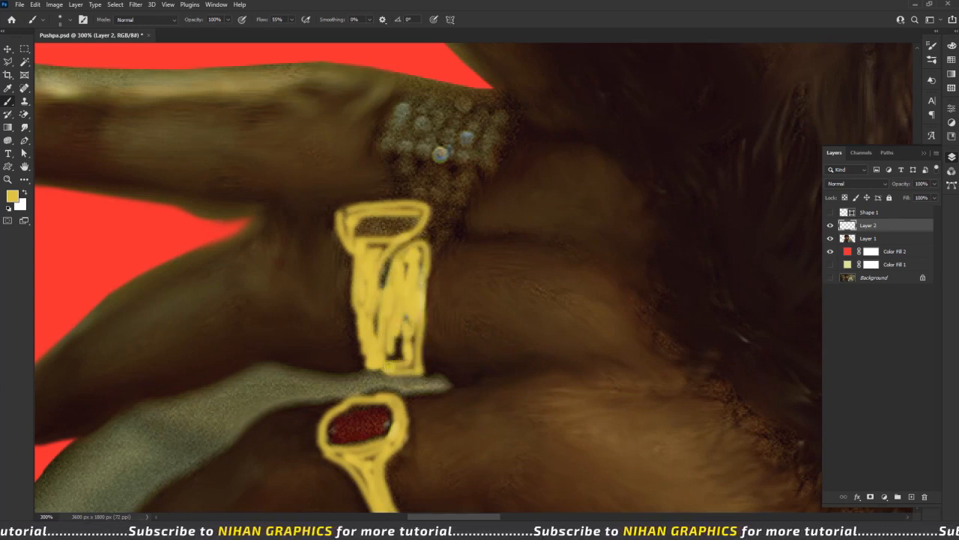
pyautogui.moveTo(416, 256); pyautogui.dragTo(423, 288)
pyautogui.moveTo(394, 257)
pyautogui.mouseDown()
pyautogui.moveTo(382, 269)
pyautogui.moveTo(376, 329)
pyautogui.mouseUp()
# Paint the jewelled ring's frame and band yellow around its stones
pyautogui.scroll(1, 385, 232)
pyautogui.moveTo(387, 195); pyautogui.dragTo(408, 243)
pyautogui.moveTo(420, 202)
pyautogui.mouseDown()
pyautogui.moveTo(458, 210)
pyautogui.moveTo(461, 237)
pyautogui.moveTo(431, 279)
pyautogui.moveTo(441, 276)
pyautogui.moveTo(438, 241)
pyautogui.moveTo(416, 220)
pyautogui.moveTo(459, 216)
pyautogui.moveTo(445, 245)
pyautogui.moveTo(417, 227)
pyautogui.moveTo(421, 235)
pyautogui.moveTo(447, 224)
pyautogui.moveTo(382, 195)
pyautogui.moveTo(411, 119)
pyautogui.moveTo(386, 192)
pyautogui.moveTo(403, 135)
pyautogui.moveTo(423, 119)
pyautogui.moveTo(498, 133)
pyautogui.moveTo(518, 162)
pyautogui.moveTo(497, 205)
pyautogui.moveTo(462, 221)
pyautogui.moveTo(391, 195)
pyautogui.moveTo(479, 207)
pyautogui.moveTo(512, 159)
pyautogui.mouseUp()
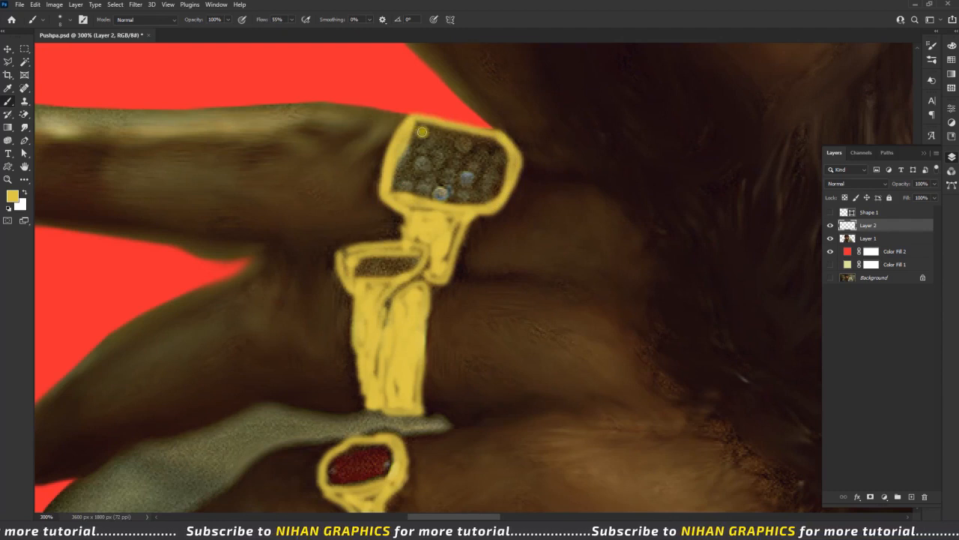
# Set the blend mode of the yellow ring paint layer to Overlay
pyautogui.scroll(-3, 422, 131)
pyautogui.click(843, 184)
pyautogui.click(833, 306)
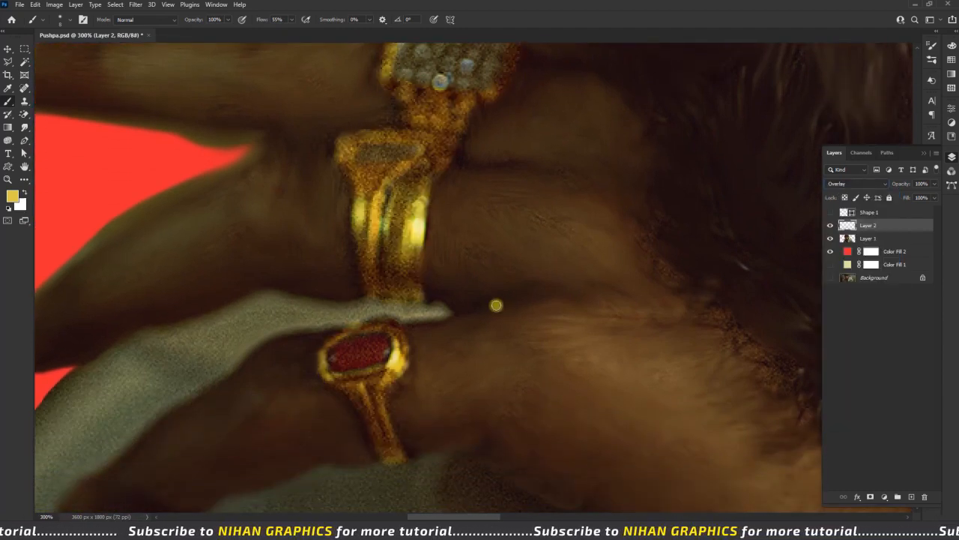
# Paint the red stone on a new layer with its sampled dark red and set that layer to Screen
pyautogui.click(910, 496)
pyautogui.press('i')
pyautogui.click(375, 350)
pyautogui.press('b')
pyautogui.hotkey('ctrl', '+')
pyautogui.scroll(-2, 368, 360)
pyautogui.moveTo(345, 339)
pyautogui.mouseDown()
pyautogui.moveTo(305, 350)
pyautogui.moveTo(352, 332)
pyautogui.moveTo(322, 321)
pyautogui.moveTo(291, 337)
pyautogui.moveTo(326, 351)
pyautogui.moveTo(357, 332)
pyautogui.mouseUp()
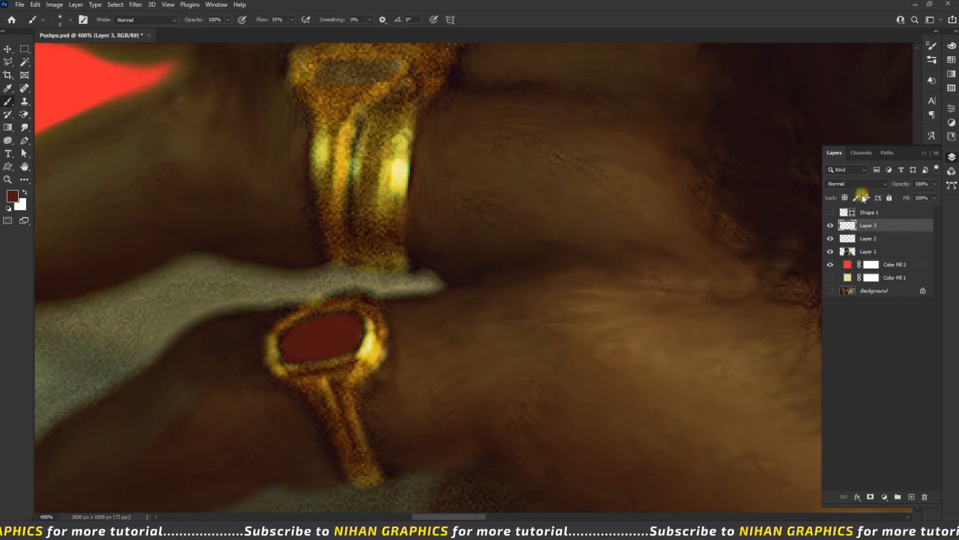
pyautogui.click(857, 184)
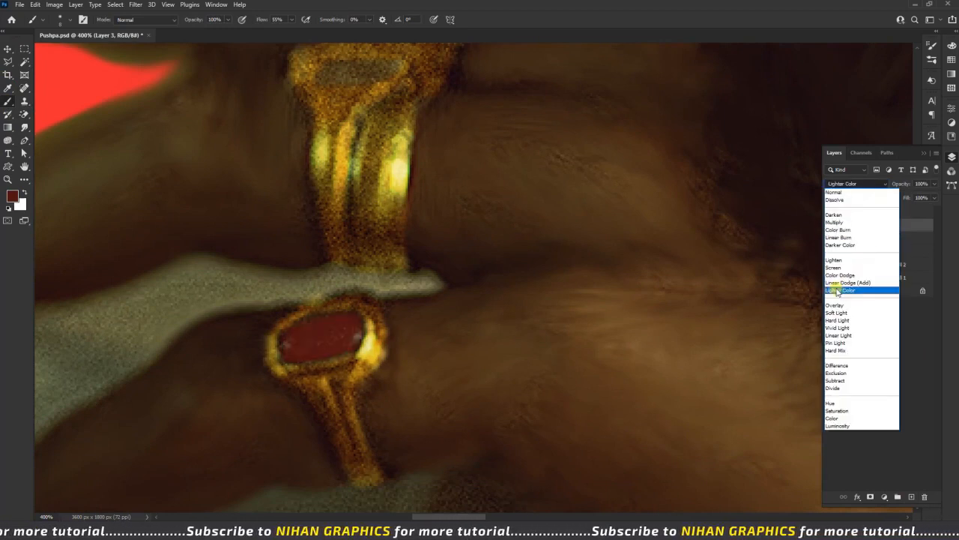
pyautogui.click(833, 267)
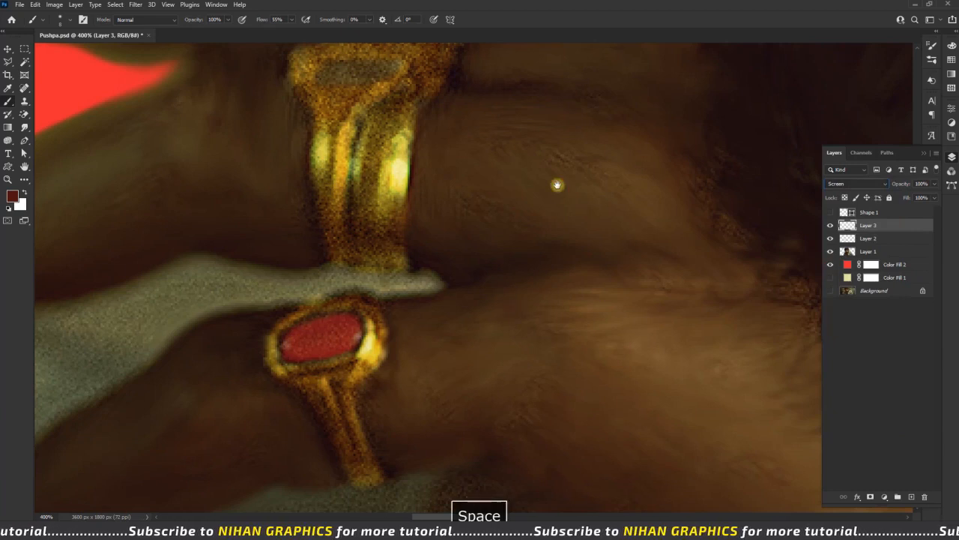
# Dab white highlights over the jewelled ring's stones on a new layer and set that layer to Overlay
pyautogui.moveTo(557, 184); pyautogui.dragTo(549, 282)
pyautogui.press('x')
pyautogui.click(912, 496)
pyautogui.scroll(2, 375, 170)
pyautogui.click(377, 161)
pyautogui.click(402, 165)
pyautogui.click(454, 171)
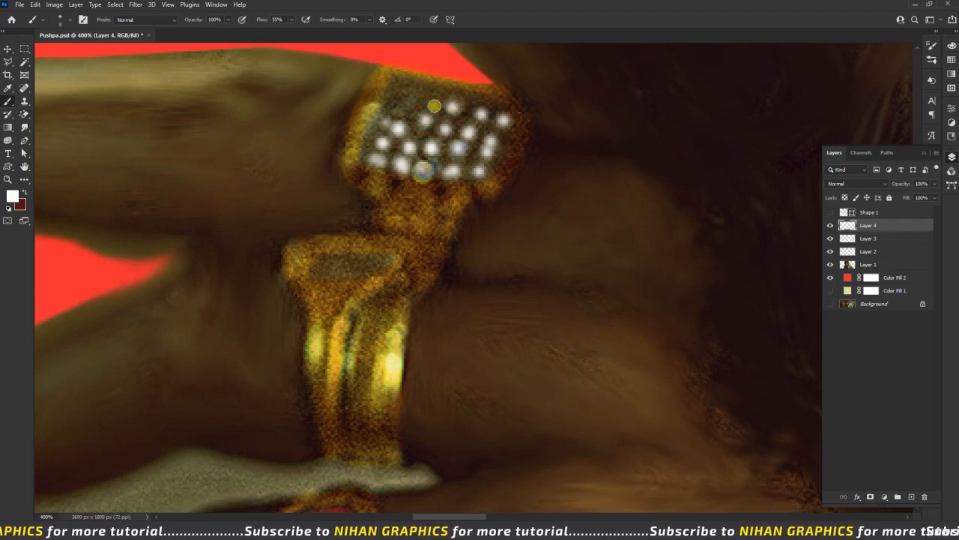
pyautogui.click(850, 187)
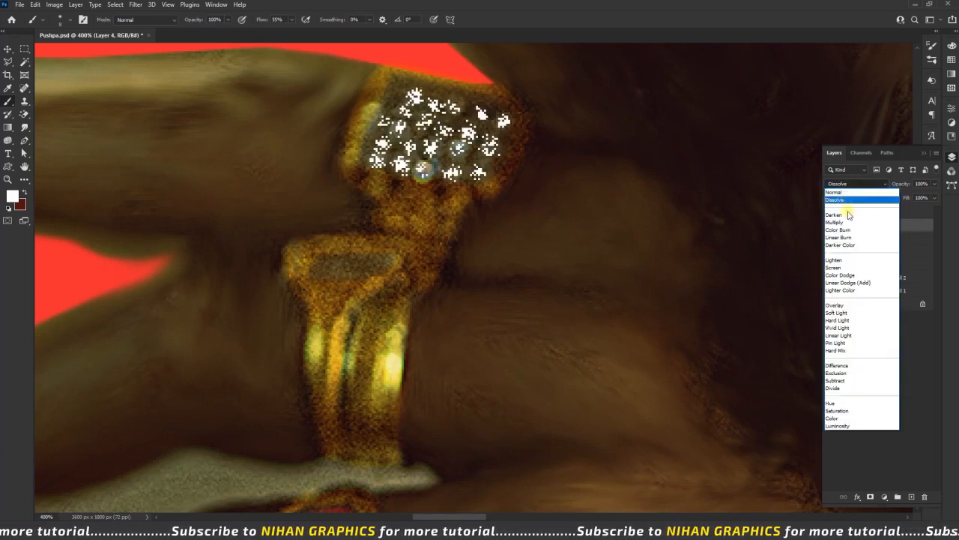
pyautogui.click(848, 305)
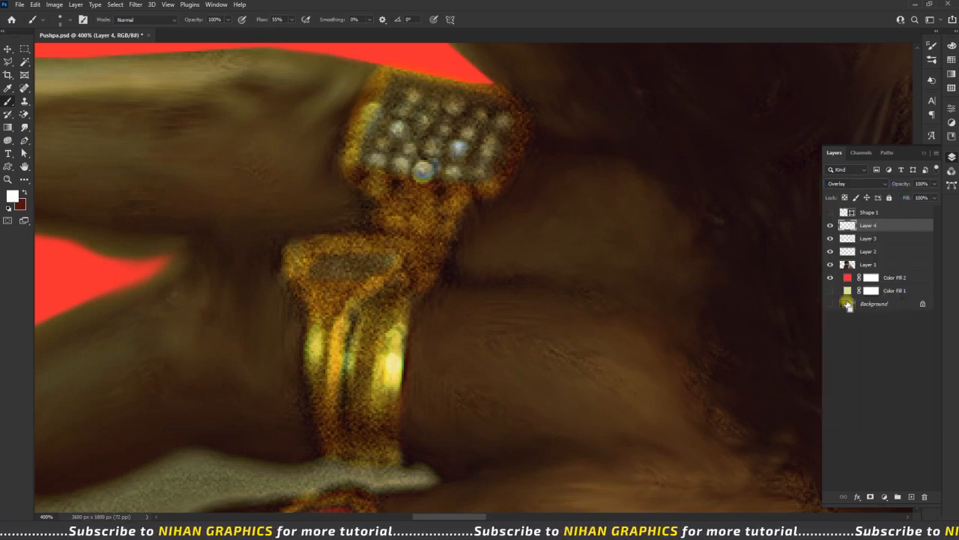
# Add a new layer above the ring paint layers and set the foreground colour to golden yellow for the bracelet
pyautogui.hotkey('ctrl', '-')
pyautogui.hotkey('ctrl', '-')
pyautogui.hotkey('ctrl', '-')
pyautogui.hotkey('ctrl', '+')
pyautogui.hotkey('ctrl', '+')
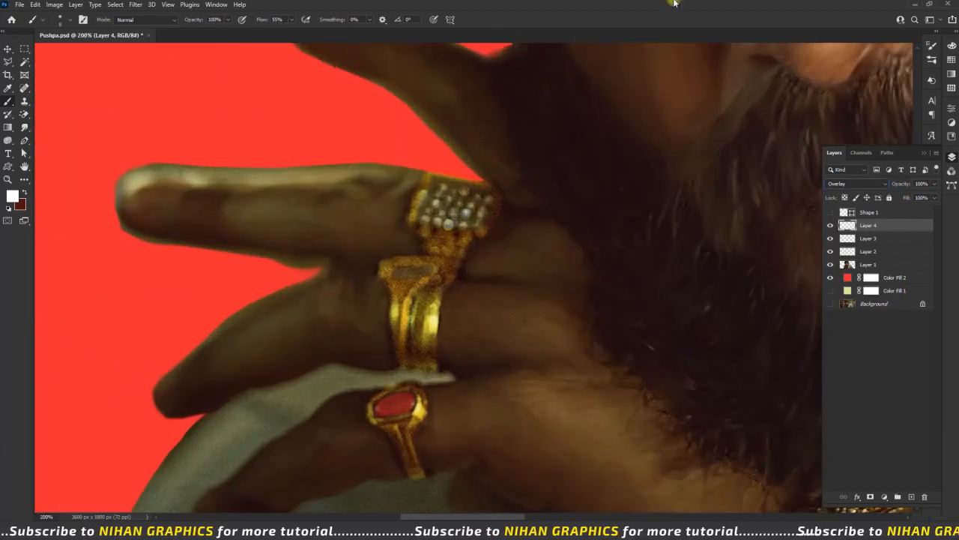
pyautogui.click(8, 49)
pyautogui.moveTo(714, 502); pyautogui.dragTo(323, 227)
pyautogui.click(912, 497)
pyautogui.moveTo(320, 270); pyautogui.dragTo(465, 319)
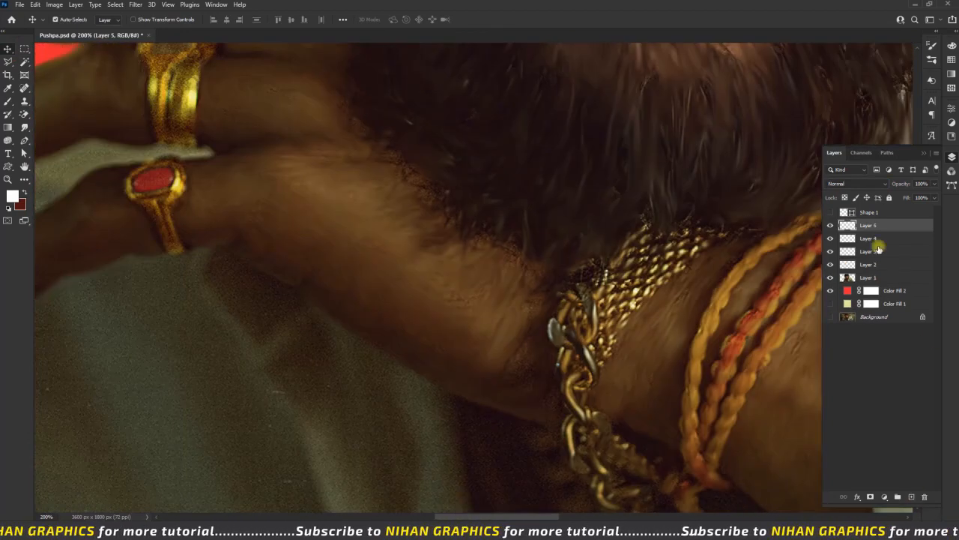
pyautogui.click(8, 89)
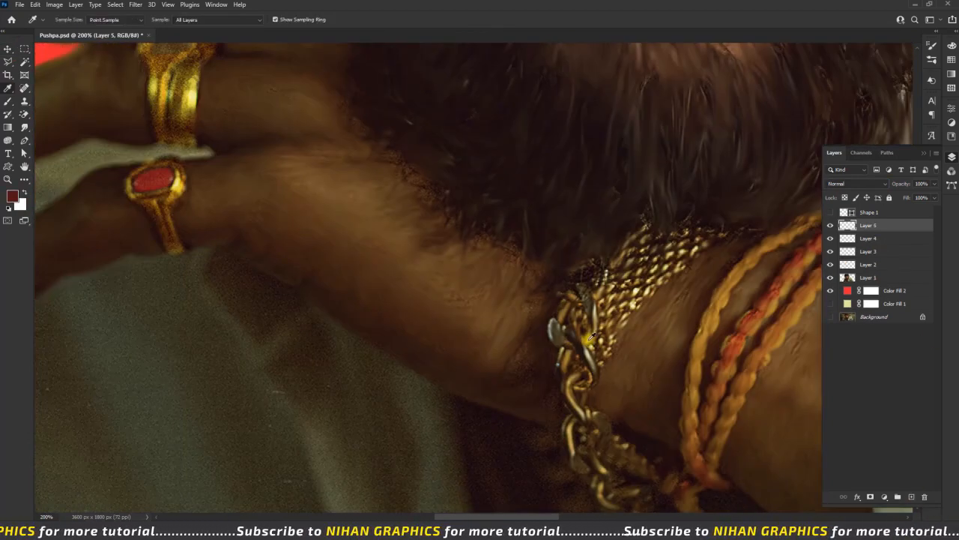
pyautogui.click(11, 196)
pyautogui.click(894, 325)
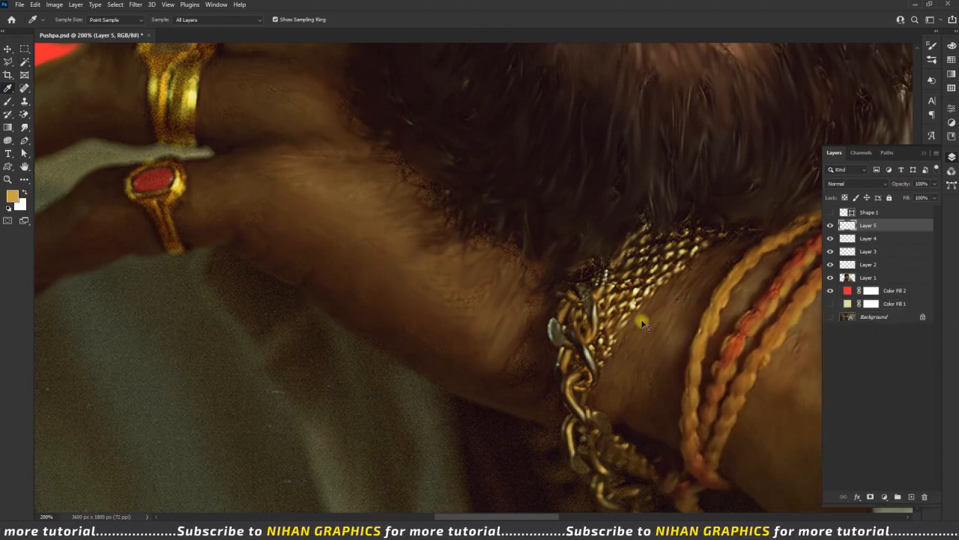
# Brush golden yellow over the bracelet's woven chain band and the upper large links on the new layer
pyautogui.hotkey('ctrl', '+')
pyautogui.moveTo(626, 270); pyautogui.dragTo(310, 203)
pyautogui.press('b')
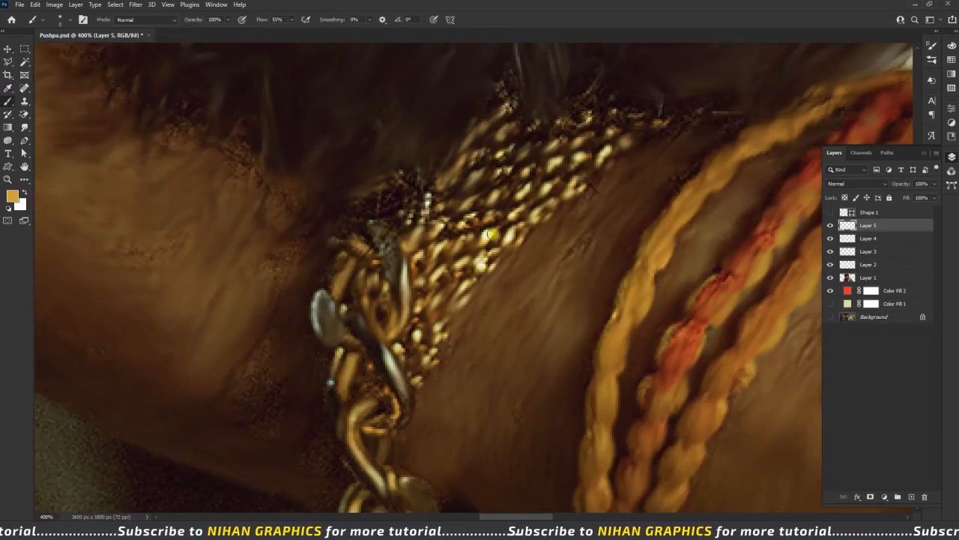
pyautogui.moveTo(490, 222)
pyautogui.mouseDown()
pyautogui.moveTo(480, 158)
pyautogui.moveTo(562, 146)
pyautogui.moveTo(382, 299)
pyautogui.moveTo(377, 375)
pyautogui.mouseUp()
pyautogui.scroll(-4, 381, 329)
pyautogui.moveTo(381, 321); pyautogui.dragTo(372, 367)
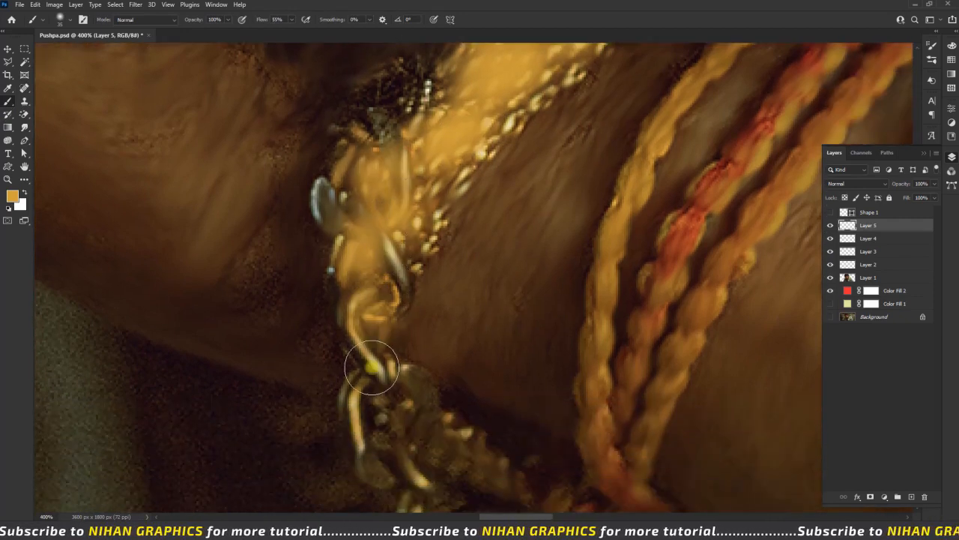
# Paint the bracelet's lower chain links golden yellow down to its hanging end with a smaller brush
pyautogui.scroll(-3, 397, 367)
pyautogui.press(']')
pyautogui.press('\\')
pyautogui.press(']')
pyautogui.press(']')
pyautogui.press(']')
pyautogui.press('[')
pyautogui.press('[')
pyautogui.press('[')
pyautogui.press('[')
pyautogui.press('[')
pyautogui.press('[')
pyautogui.press('[')
pyautogui.press('[')
pyautogui.press('[')
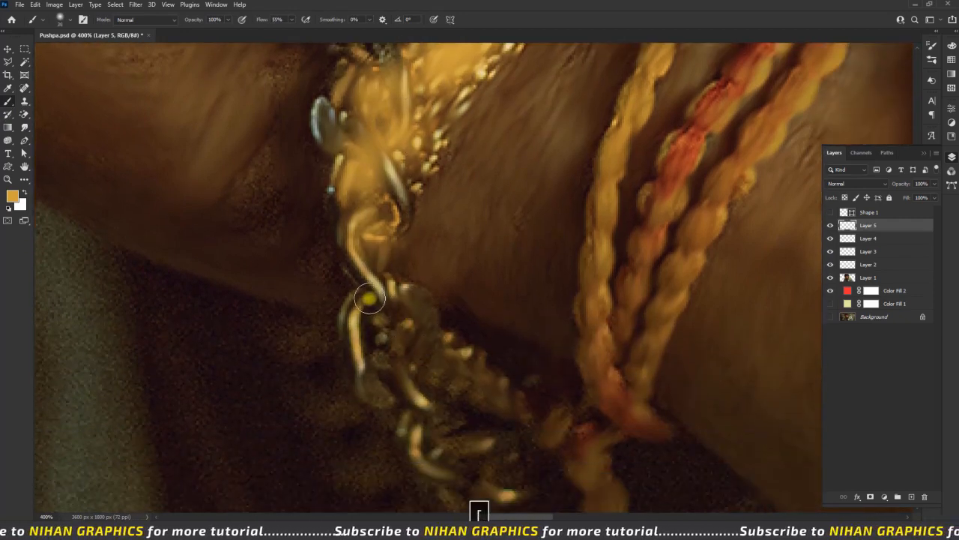
pyautogui.moveTo(368, 300)
pyautogui.mouseDown()
pyautogui.moveTo(351, 326)
pyautogui.moveTo(374, 391)
pyautogui.mouseUp()
pyautogui.moveTo(401, 296); pyautogui.dragTo(423, 412)
pyautogui.scroll(-1, 428, 370)
pyautogui.moveTo(428, 371); pyautogui.dragTo(517, 446)
pyautogui.moveTo(437, 289); pyautogui.dragTo(514, 356)
pyautogui.scroll(-1, 479, 412)
pyautogui.scroll(3, 419, 360)
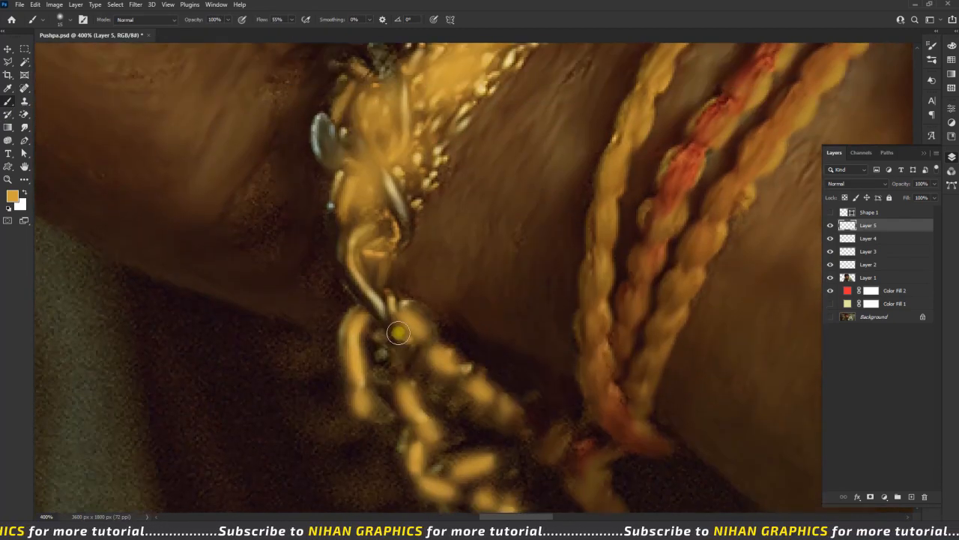
pyautogui.scroll(2, 420, 161)
# Set the bracelet paint layer's blend mode to Overlay and its opacity to 77%
pyautogui.click(7, 49)
pyautogui.click(857, 184)
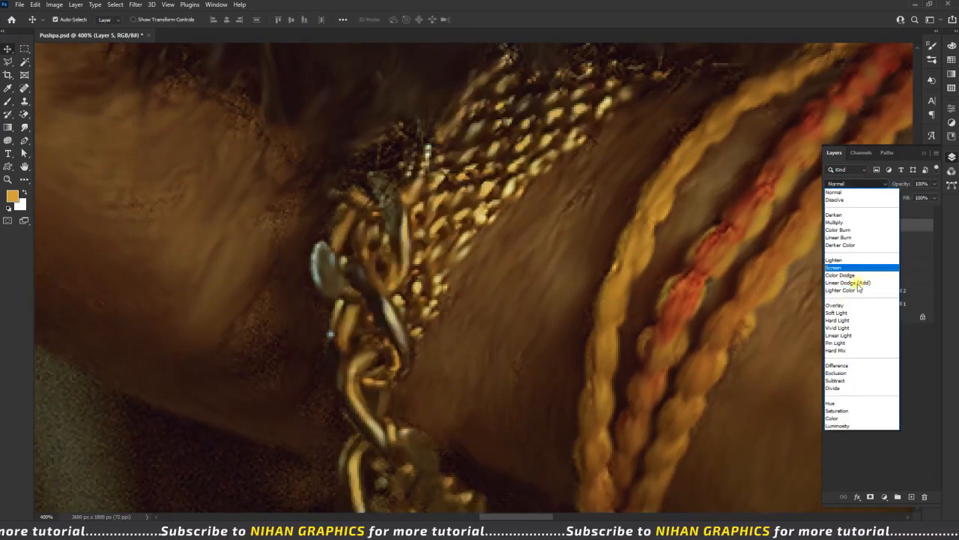
pyautogui.click(843, 301)
pyautogui.hotkey('ctrl', '-')
pyautogui.hotkey('ctrl', '-')
pyautogui.hotkey('ctrl', '-')
pyautogui.hotkey('ctrl', '-')
pyautogui.hotkey('ctrl', '-')
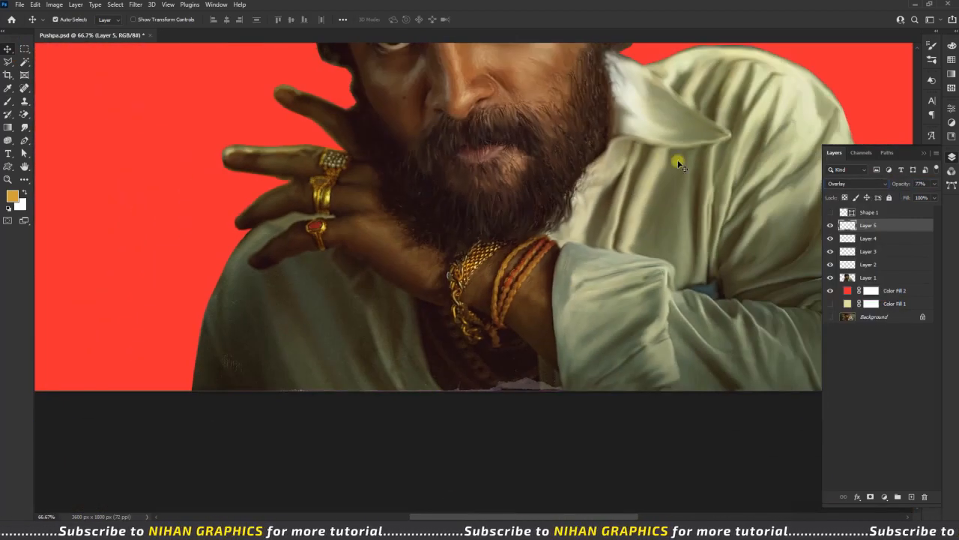
pyautogui.click(876, 377)
pyautogui.moveTo(556, 315); pyautogui.dragTo(555, 355)
pyautogui.moveTo(427, 406); pyautogui.dragTo(452, 369)
pyautogui.hotkey('ctrl', '+')
pyautogui.hotkey('ctrl', '+')
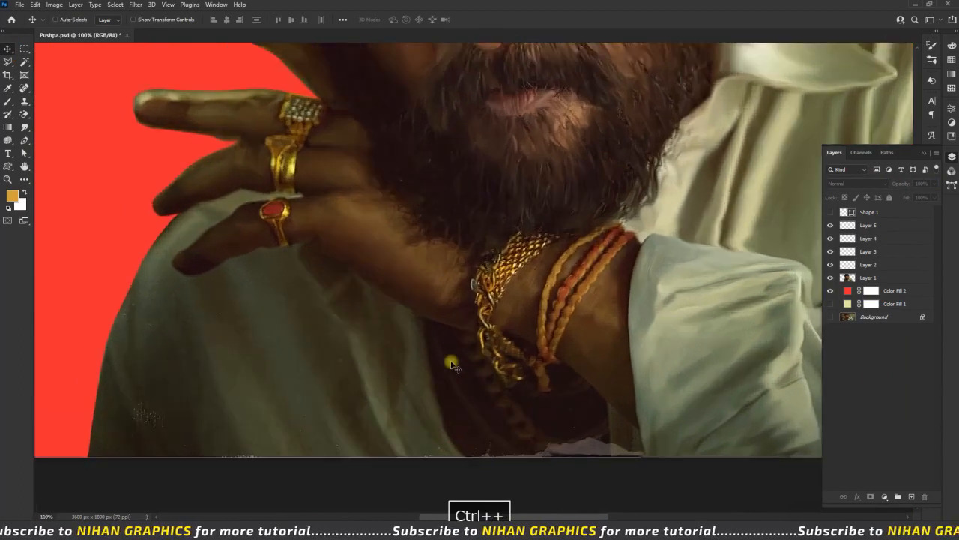
# Smudge the shirt fabric on Layer 1 along the shoulder's outer edge below the ringed fingers
pyautogui.moveTo(135, 323); pyautogui.dragTo(472, 268)
pyautogui.click(448, 282)
pyautogui.scroll(-2, 448, 283)
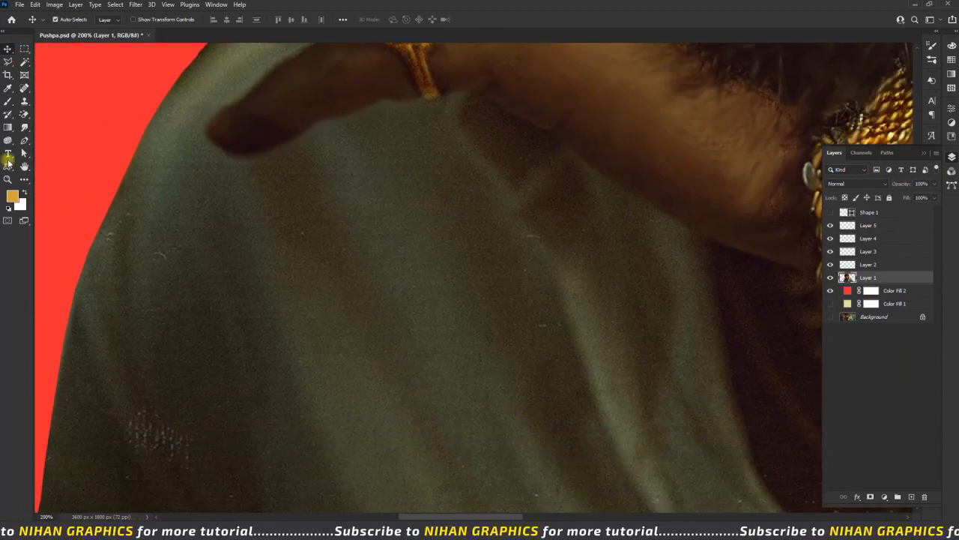
pyautogui.click(25, 128)
pyautogui.scroll(5, 184, 247)
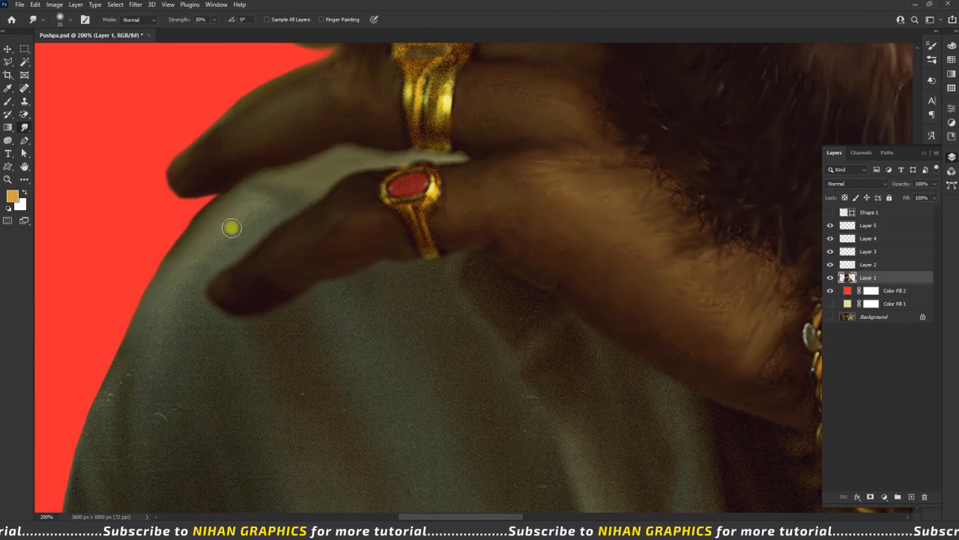
pyautogui.scroll(-3, 116, 296)
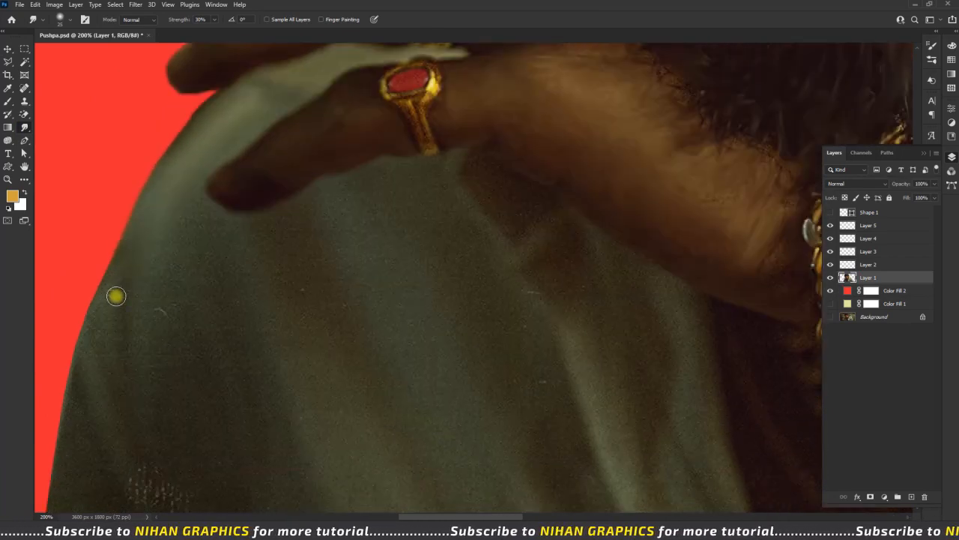
pyautogui.scroll(-3, 153, 350)
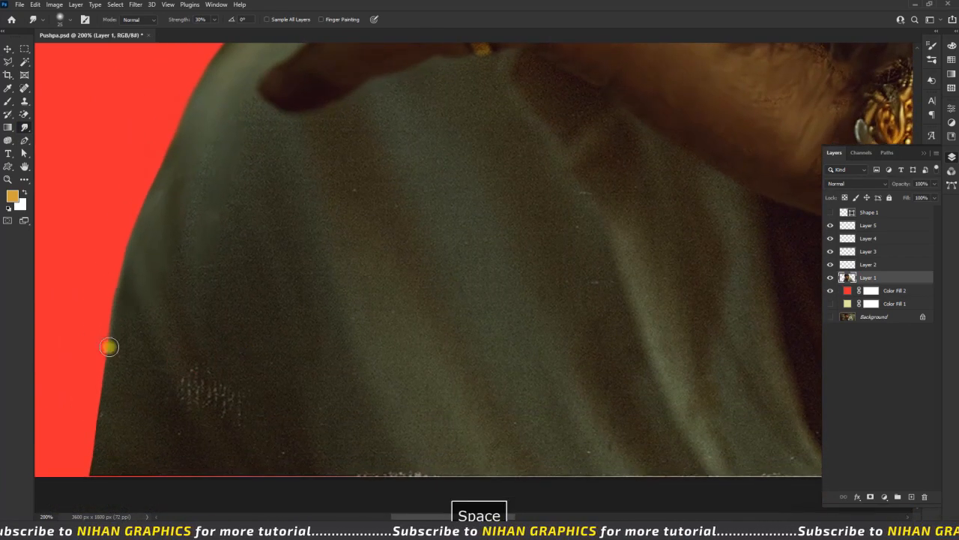
# Smudge the grain and white scratches out of the shirt's dark outer folds with a larger brush
pyautogui.press(']')
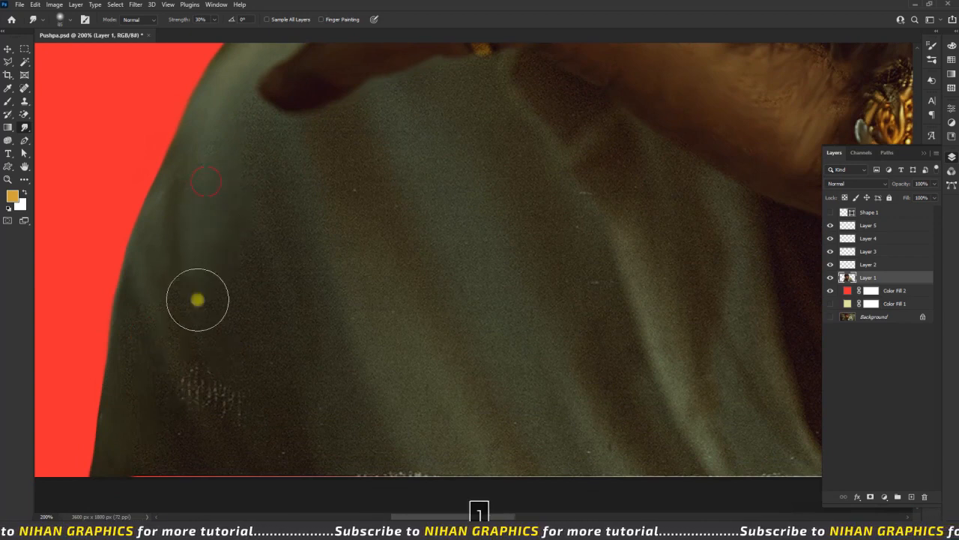
pyautogui.moveTo(218, 430); pyautogui.dragTo(139, 491)
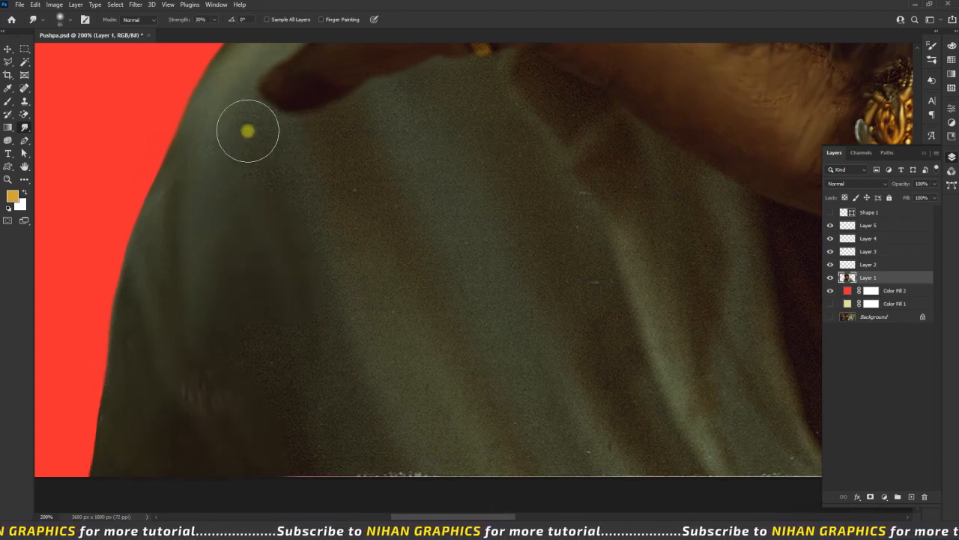
pyautogui.moveTo(322, 393); pyautogui.dragTo(362, 469)
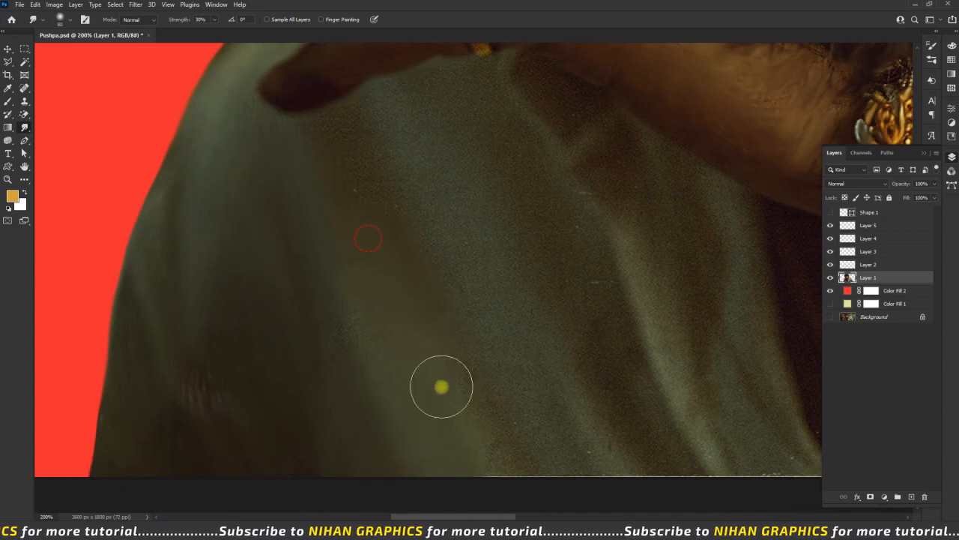
pyautogui.moveTo(395, 183); pyautogui.dragTo(472, 300)
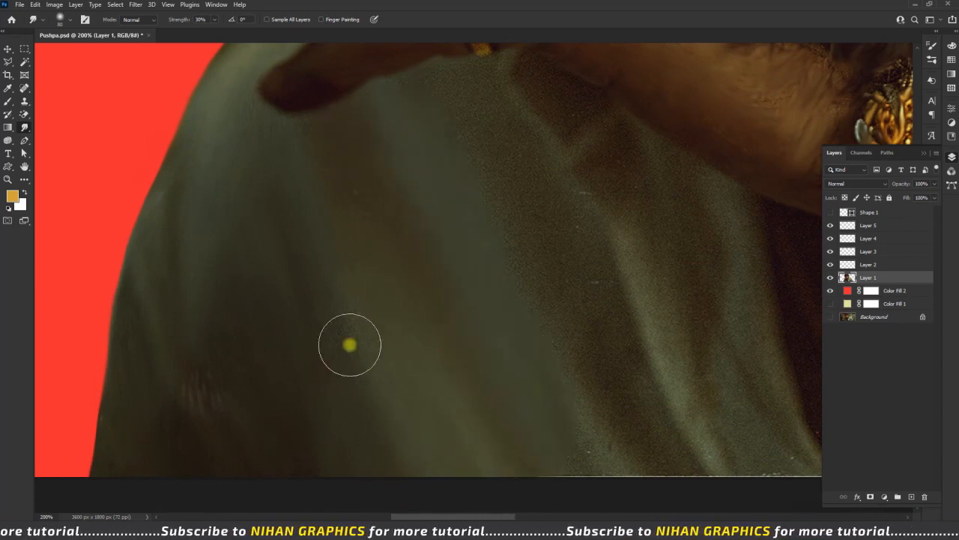
pyautogui.press('space')
pyautogui.moveTo(550, 379); pyautogui.dragTo(423, 474)
pyautogui.moveTo(346, 183)
pyautogui.mouseDown()
pyautogui.moveTo(385, 177)
pyautogui.moveTo(456, 220)
pyautogui.mouseUp()
# Smudge the remaining grainy shirt folds beneath the hand and wrist, up to the dark chest opening
pyautogui.press('space')
pyautogui.moveTo(494, 440); pyautogui.dragTo(431, 298)
pyautogui.moveTo(375, 398); pyautogui.dragTo(397, 460)
pyautogui.moveTo(581, 356); pyautogui.dragTo(603, 414)
pyautogui.press('space')
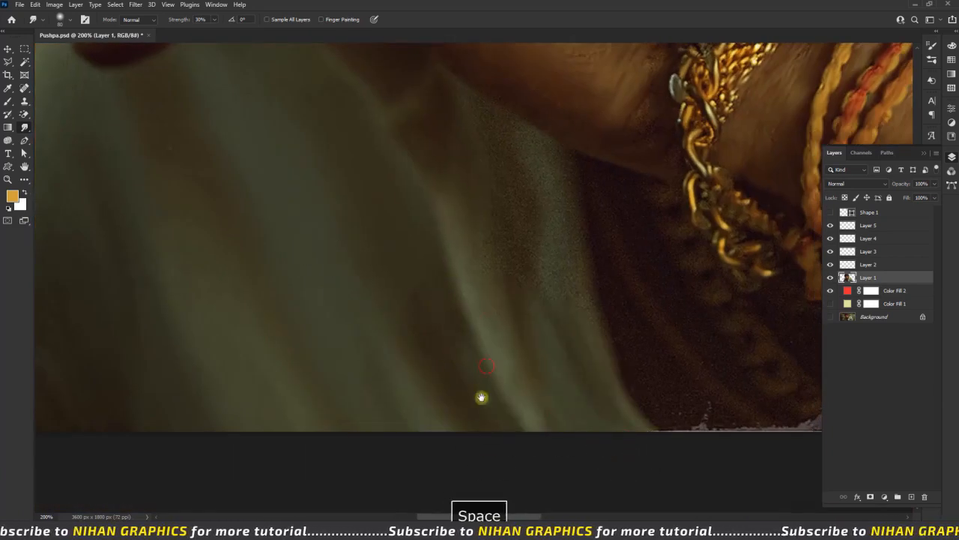
pyautogui.moveTo(479, 398); pyautogui.dragTo(407, 231)
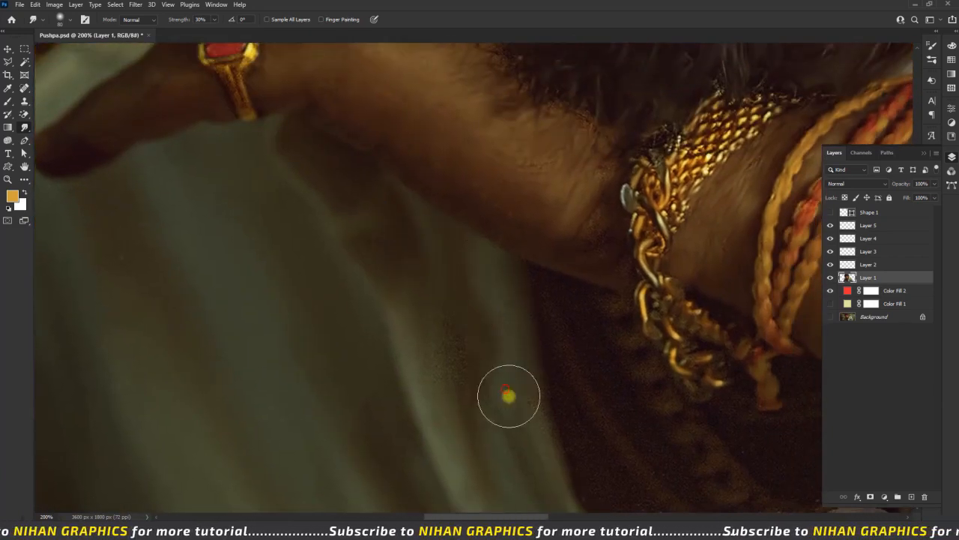
pyautogui.press('space')
pyautogui.moveTo(443, 338); pyautogui.dragTo(397, 285)
pyautogui.press('space')
pyautogui.moveTo(517, 403); pyautogui.dragTo(350, 458)
# Smudge the fabric edge beside the dark chest opening and the narrow strip next to the sleeve with a smaller brush
pyautogui.press('[')
pyautogui.press('[')
pyautogui.press('[')
pyautogui.press('[')
pyautogui.moveTo(293, 265); pyautogui.dragTo(326, 393)
pyautogui.moveTo(370, 424); pyautogui.dragTo(413, 470)
pyautogui.moveTo(335, 415); pyautogui.dragTo(367, 458)
pyautogui.moveTo(533, 371)
pyautogui.mouseDown()
pyautogui.moveTo(604, 361)
pyautogui.moveTo(507, 390)
pyautogui.moveTo(643, 460)
pyautogui.mouseUp()
pyautogui.moveTo(652, 406)
pyautogui.mouseDown()
pyautogui.moveTo(670, 462)
pyautogui.moveTo(697, 444)
pyautogui.mouseUp()
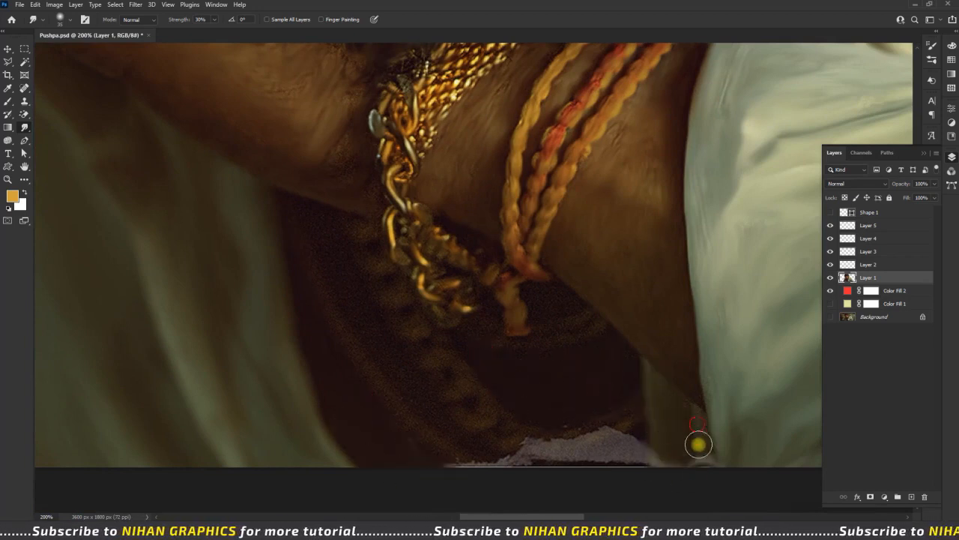
# Smudge the dark chest area and the faint beads behind the hanging bracelets
pyautogui.moveTo(355, 293); pyautogui.dragTo(373, 328)
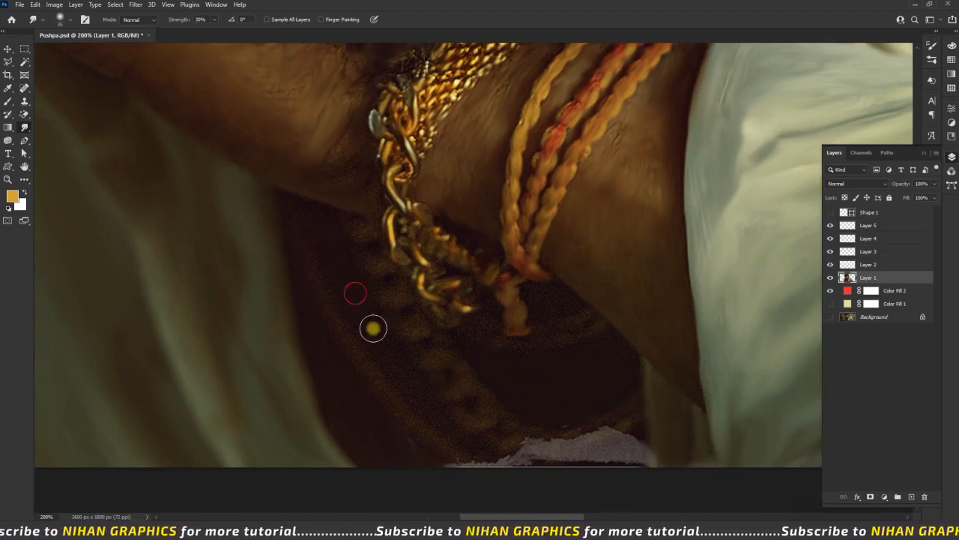
pyautogui.moveTo(498, 464); pyautogui.dragTo(503, 466)
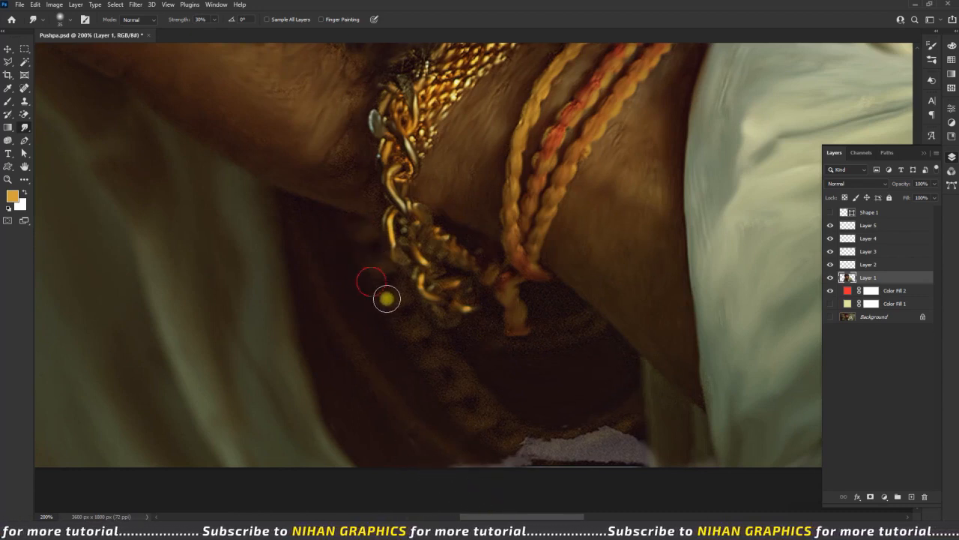
pyautogui.moveTo(441, 351); pyautogui.dragTo(437, 395)
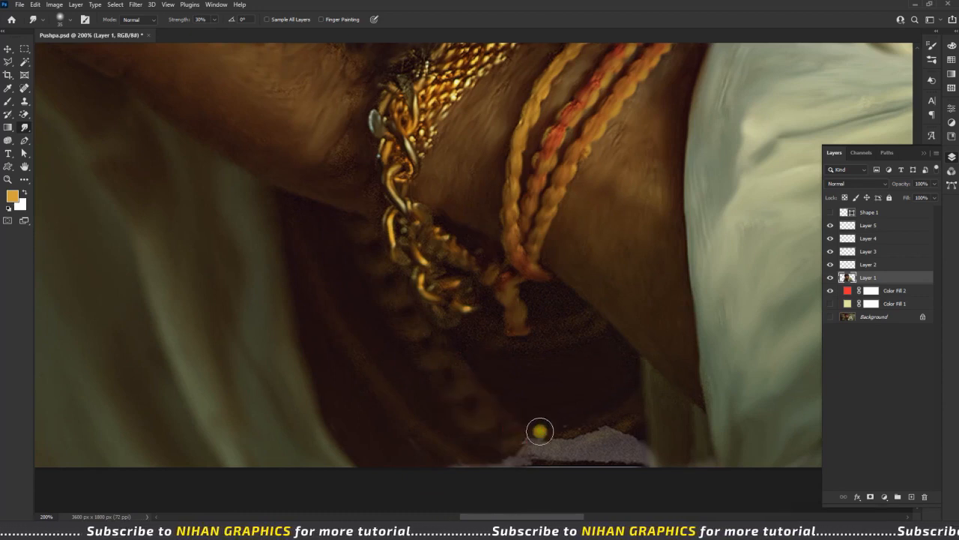
pyautogui.moveTo(587, 318); pyautogui.dragTo(557, 332)
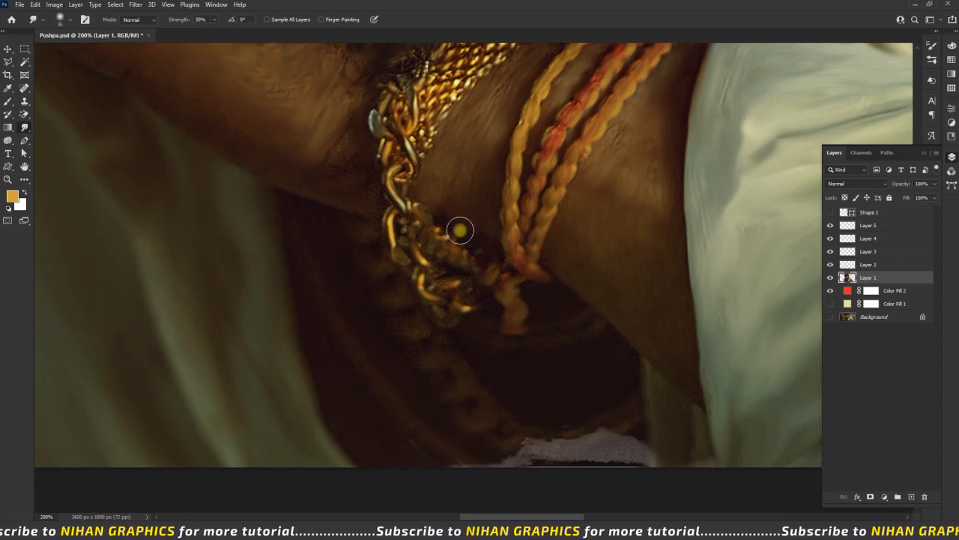
# Crop the canvas's lower edge to cut off the ragged strip, making the image 3600 x 1758 px
pyautogui.hotkey('ctrl', '-')
pyautogui.hotkey('ctrl', '-')
pyautogui.hotkey('ctrl', '-')
pyautogui.hotkey('ctrl', '-')
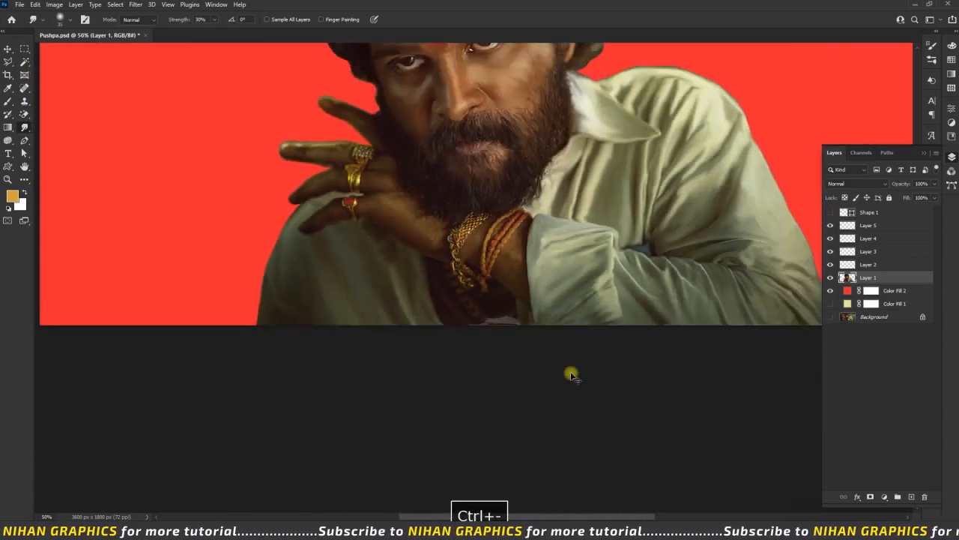
pyautogui.click(7, 74)
pyautogui.moveTo(484, 389); pyautogui.dragTo(494, 388)
pyautogui.press('Return')
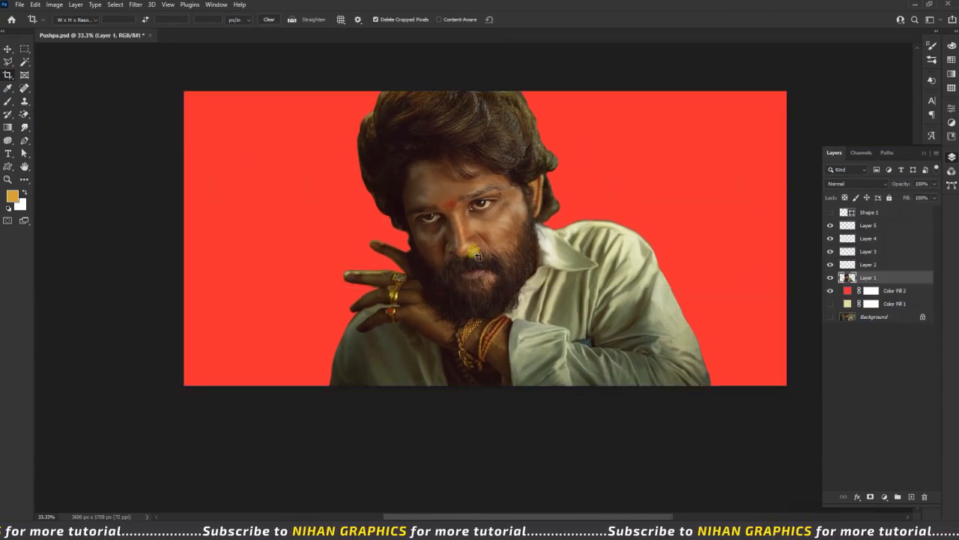
# Smudge the skin of the wrist and forearm around the gold bracelet and the orange threads
pyautogui.hotkey('ctrl', '+')
pyautogui.hotkey('ctrl', '+')
pyautogui.hotkey('ctrl', '+')
pyautogui.press('space')
pyautogui.moveTo(562, 430); pyautogui.dragTo(411, 449)
pyautogui.hotkey('ctrl', '-')
pyautogui.hotkey('ctrl', '+')
pyautogui.hotkey('ctrl', '+')
pyautogui.press('space')
pyautogui.moveTo(472, 359); pyautogui.dragTo(587, 150)
pyautogui.press('r')
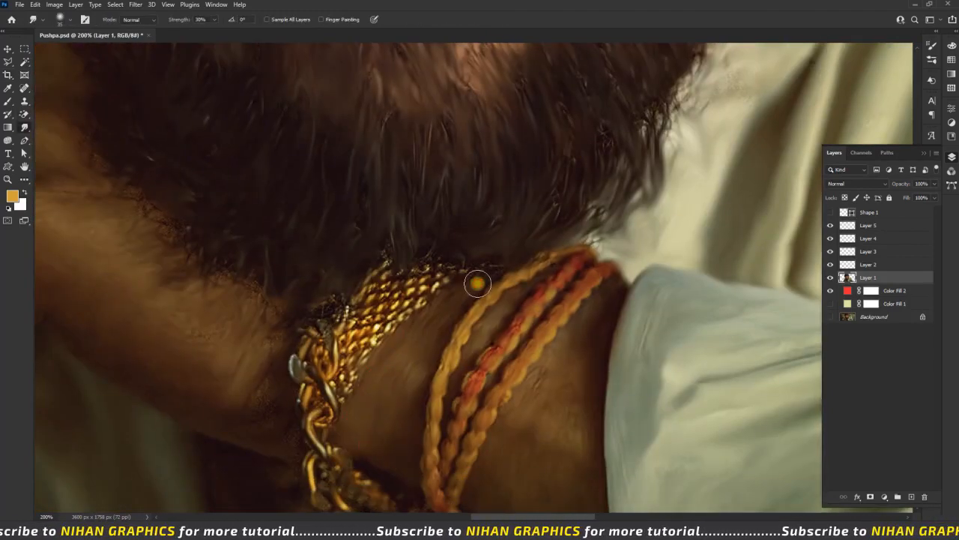
pyautogui.moveTo(554, 405); pyautogui.dragTo(563, 272)
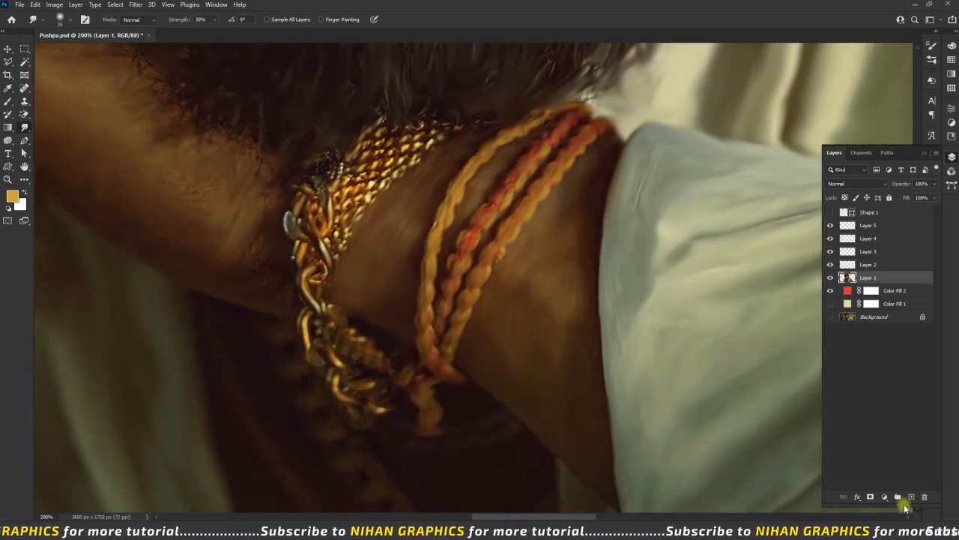
pyautogui.moveTo(272, 267)
pyautogui.mouseDown()
pyautogui.moveTo(274, 306)
pyautogui.moveTo(261, 310)
pyautogui.moveTo(352, 406)
pyautogui.mouseUp()
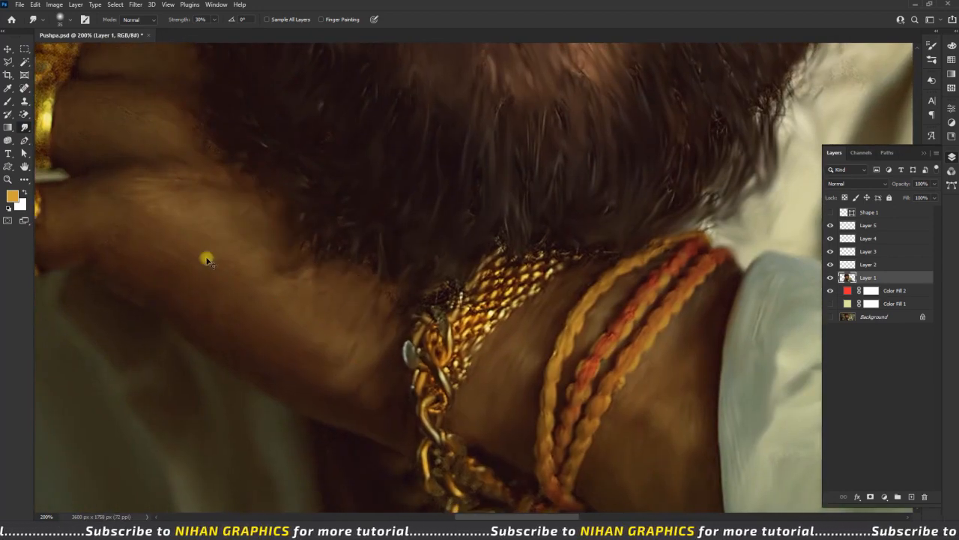
# Smudge the skin of the ear along its rim and inner edge
pyautogui.hotkey('ctrl', '-')
pyautogui.hotkey('ctrl', '-')
pyautogui.moveTo(423, 256); pyautogui.dragTo(487, 337)
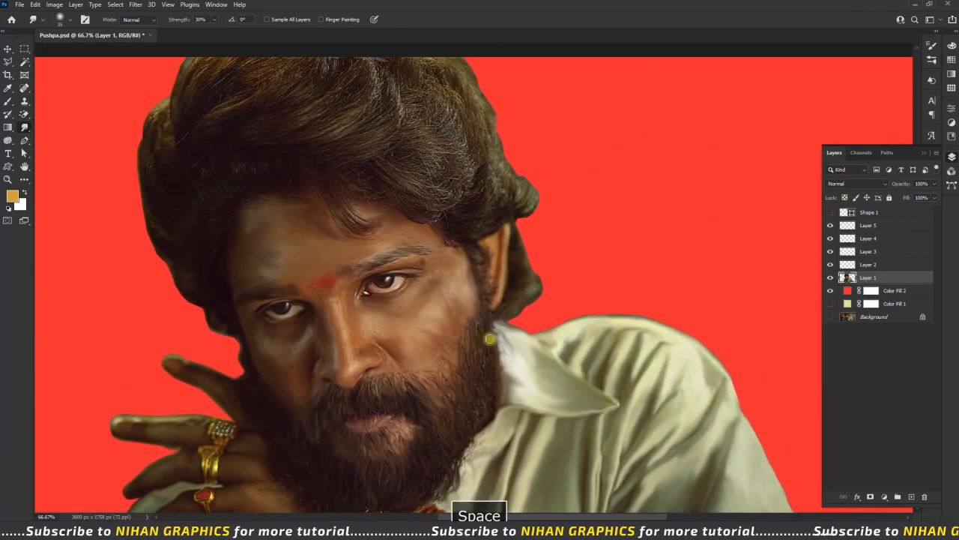
pyautogui.hotkey('ctrl', '+')
pyautogui.hotkey('ctrl', '+')
pyautogui.moveTo(472, 210); pyautogui.dragTo(501, 308)
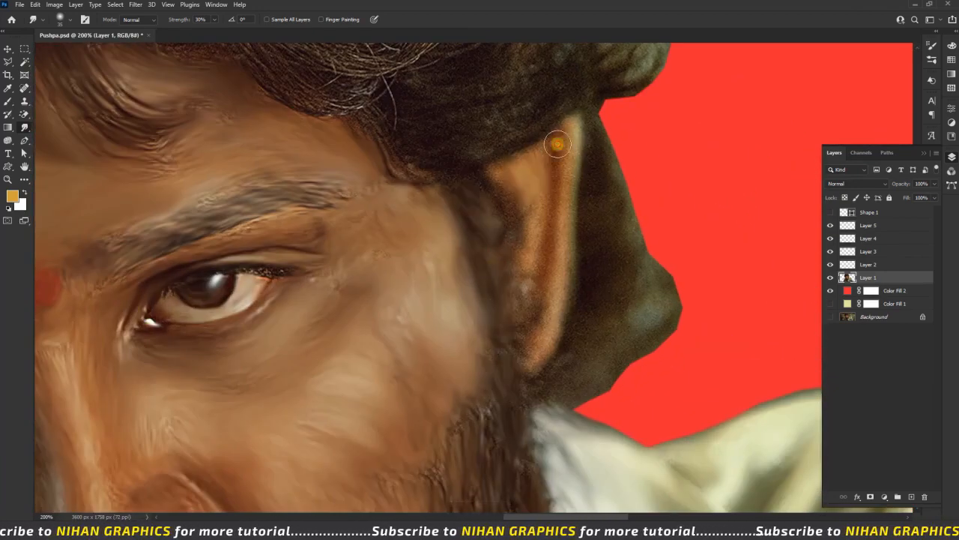
pyautogui.moveTo(527, 260); pyautogui.dragTo(512, 371)
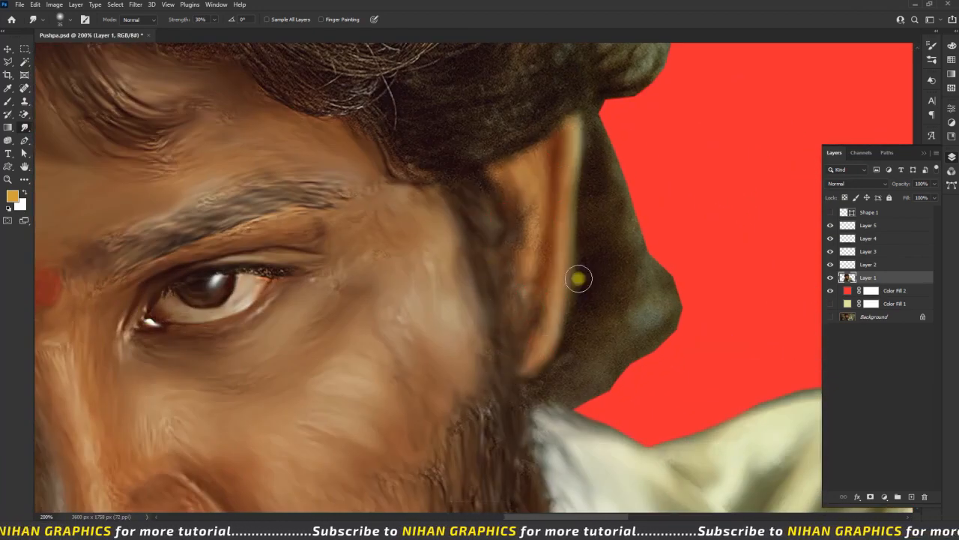
# Smudge the dark hair behind the ear and pull its lower edge out into a small pointed tuft
pyautogui.moveTo(578, 278); pyautogui.dragTo(516, 320)
pyautogui.moveTo(544, 201)
pyautogui.mouseDown()
pyautogui.moveTo(597, 297)
pyautogui.moveTo(573, 330)
pyautogui.moveTo(600, 314)
pyautogui.moveTo(562, 400)
pyautogui.mouseUp()
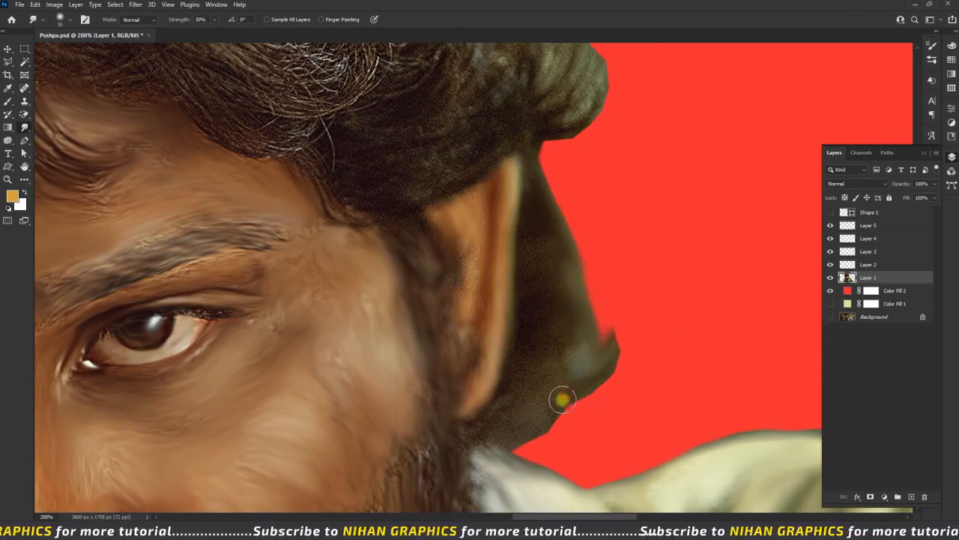
pyautogui.moveTo(614, 331)
pyautogui.mouseDown()
pyautogui.moveTo(589, 341)
pyautogui.moveTo(604, 344)
pyautogui.moveTo(628, 252)
pyautogui.moveTo(620, 334)
pyautogui.moveTo(646, 283)
pyautogui.moveTo(536, 311)
pyautogui.moveTo(511, 426)
pyautogui.moveTo(498, 423)
pyautogui.moveTo(510, 437)
pyautogui.moveTo(612, 378)
pyautogui.moveTo(538, 355)
pyautogui.mouseUp()
# Smudge the dark hair above the shadowed side of the forehead with a larger brush
pyautogui.moveTo(519, 246); pyautogui.dragTo(364, 153)
pyautogui.hotkey('ctrl', '-')
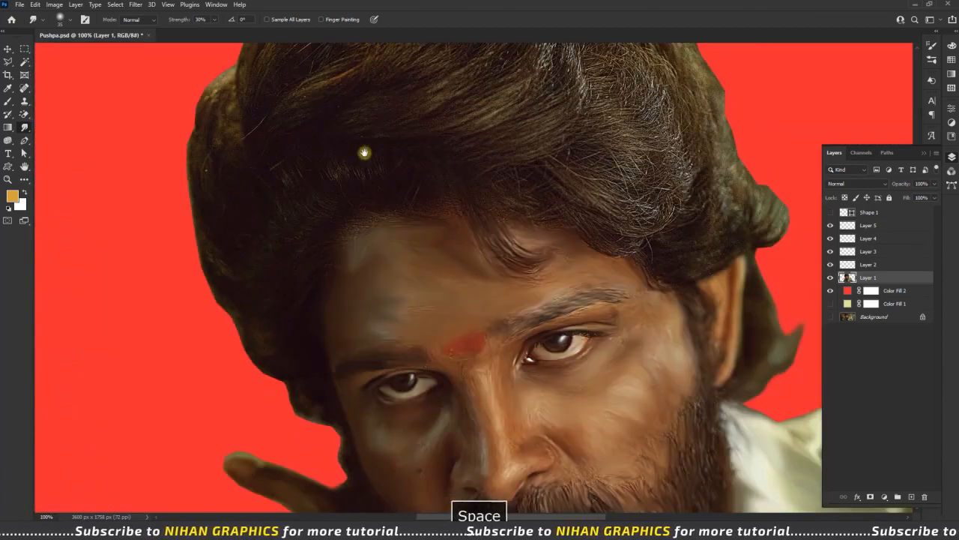
pyautogui.moveTo(298, 202)
pyautogui.mouseDown()
pyautogui.moveTo(375, 188)
pyautogui.moveTo(427, 197)
pyautogui.moveTo(368, 207)
pyautogui.mouseUp()
pyautogui.moveTo(281, 221); pyautogui.dragTo(412, 187)
pyautogui.moveTo(310, 262); pyautogui.dragTo(272, 253)
pyautogui.moveTo(295, 291)
pyautogui.mouseDown()
pyautogui.moveTo(282, 334)
pyautogui.moveTo(262, 362)
pyautogui.mouseUp()
pyautogui.moveTo(252, 337); pyautogui.dragTo(260, 332)
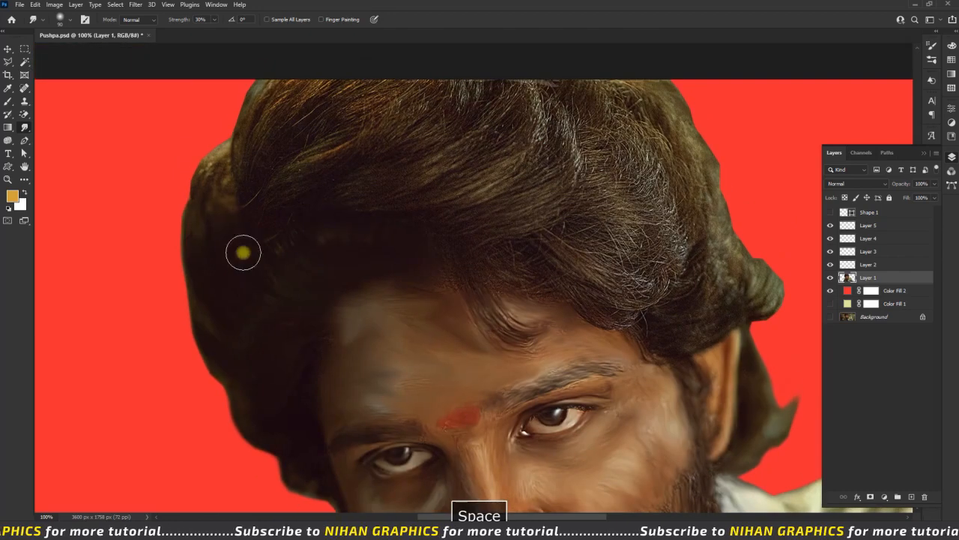
# Smudge the hair along the shadowed outer side of the head and up into the front of the crown
pyautogui.press('space')
pyautogui.moveTo(244, 217); pyautogui.dragTo(244, 253)
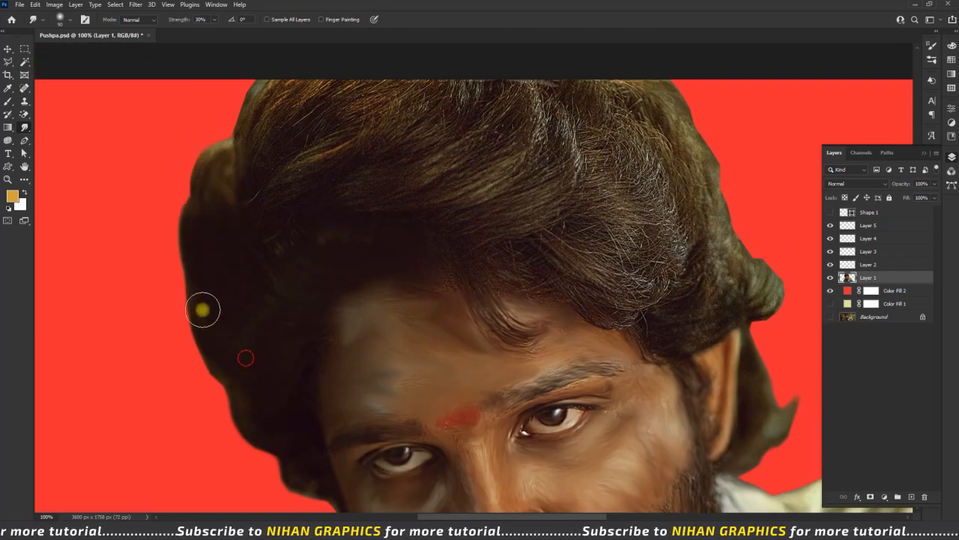
pyautogui.press('space')
pyautogui.moveTo(272, 310); pyautogui.dragTo(227, 405)
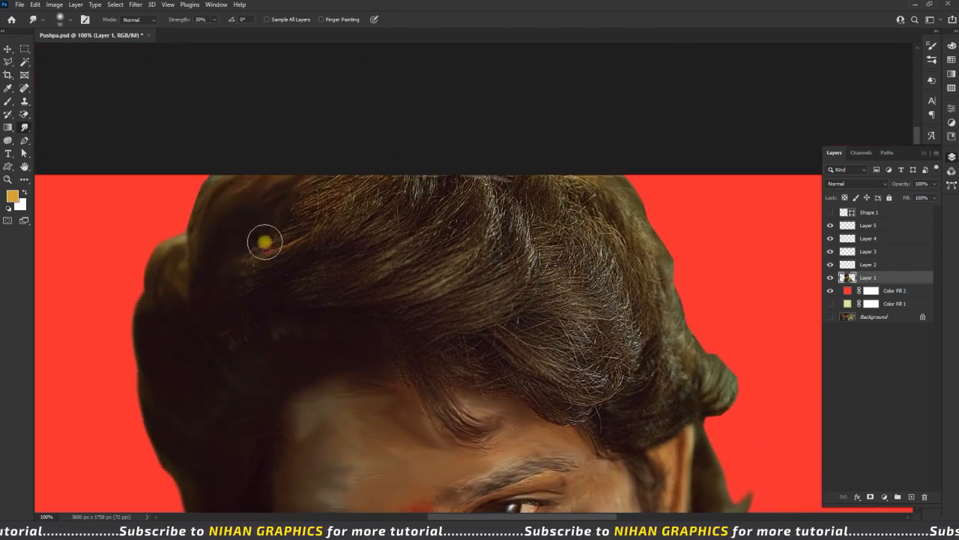
pyautogui.moveTo(251, 277)
pyautogui.mouseDown()
pyautogui.moveTo(341, 286)
pyautogui.moveTo(420, 246)
pyautogui.moveTo(322, 237)
pyautogui.moveTo(375, 183)
pyautogui.moveTo(426, 189)
pyautogui.moveTo(428, 236)
pyautogui.moveTo(504, 241)
pyautogui.moveTo(413, 132)
pyautogui.mouseUp()
pyautogui.press('space')
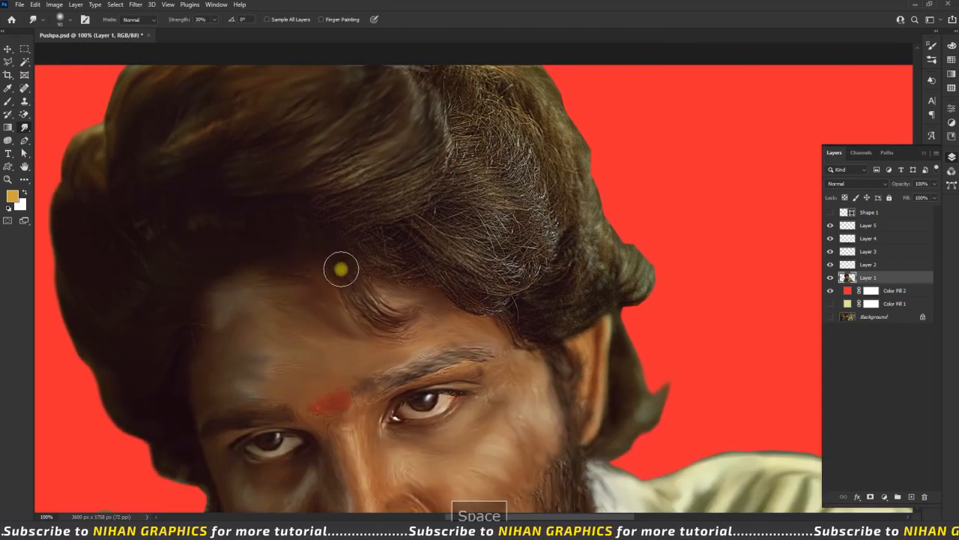
# Smudge the bright, frizzy hair strands on the lit side of the head above the ear into soft locks
pyautogui.moveTo(455, 268)
pyautogui.mouseDown()
pyautogui.moveTo(481, 290)
pyautogui.moveTo(518, 236)
pyautogui.moveTo(554, 315)
pyautogui.moveTo(635, 279)
pyautogui.moveTo(657, 229)
pyautogui.mouseUp()
pyautogui.hotkey('ctrl', 'z')
pyautogui.moveTo(377, 204)
pyautogui.mouseDown()
pyautogui.moveTo(433, 236)
pyautogui.moveTo(507, 217)
pyautogui.mouseUp()
pyautogui.press('space')
pyautogui.moveTo(483, 262); pyautogui.dragTo(435, 345)
pyautogui.moveTo(375, 264)
pyautogui.mouseDown()
pyautogui.moveTo(430, 280)
pyautogui.moveTo(454, 225)
pyautogui.mouseUp()
pyautogui.moveTo(486, 166); pyautogui.dragTo(533, 230)
pyautogui.moveTo(494, 260); pyautogui.dragTo(547, 252)
pyautogui.moveTo(418, 165)
pyautogui.mouseDown()
pyautogui.moveTo(415, 225)
pyautogui.moveTo(450, 186)
pyautogui.moveTo(480, 213)
pyautogui.moveTo(497, 276)
pyautogui.mouseUp()
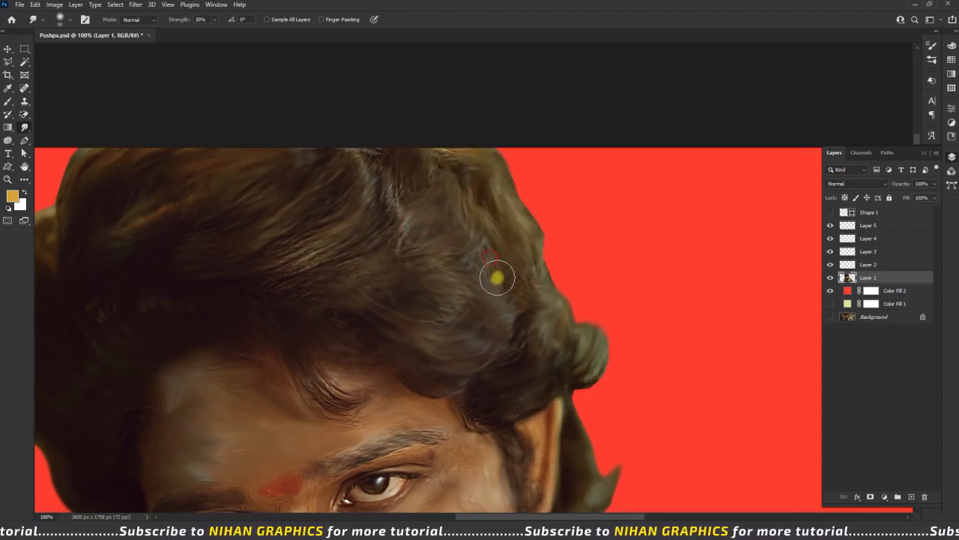
# Smudge the remaining fine strands across the crown and the front locks above the forehead
pyautogui.moveTo(309, 244)
pyautogui.mouseDown()
pyautogui.moveTo(360, 232)
pyautogui.moveTo(371, 187)
pyautogui.mouseUp()
pyautogui.press('space')
pyautogui.moveTo(331, 318); pyautogui.dragTo(431, 285)
pyautogui.moveTo(325, 260); pyautogui.dragTo(393, 219)
pyautogui.press('space')
pyautogui.moveTo(296, 309); pyautogui.dragTo(415, 240)
pyautogui.moveTo(332, 340)
pyautogui.mouseDown()
pyautogui.moveTo(300, 358)
pyautogui.moveTo(285, 240)
pyautogui.mouseUp()
pyautogui.hotkey('ctrl', '-')
pyautogui.hotkey('ctrl', '-')
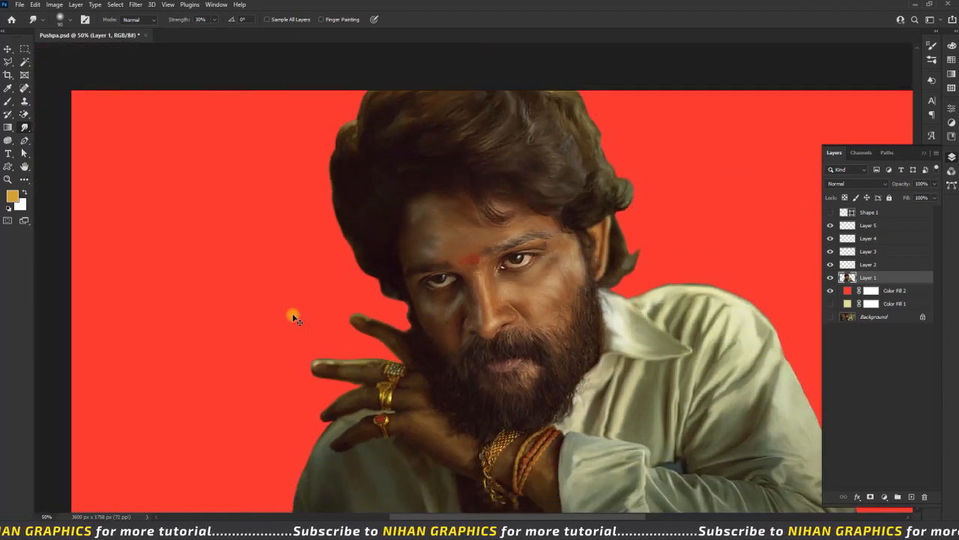
# Smudge the beard near the collar and beside the raised hand
pyautogui.hotkey('ctrl', '+')
pyautogui.hotkey('ctrl', '+')
pyautogui.press('space')
pyautogui.moveTo(394, 356); pyautogui.dragTo(305, 214)
pyautogui.moveTo(627, 286)
pyautogui.mouseDown()
pyautogui.moveTo(587, 285)
pyautogui.moveTo(606, 240)
pyautogui.moveTo(631, 231)
pyautogui.mouseUp()
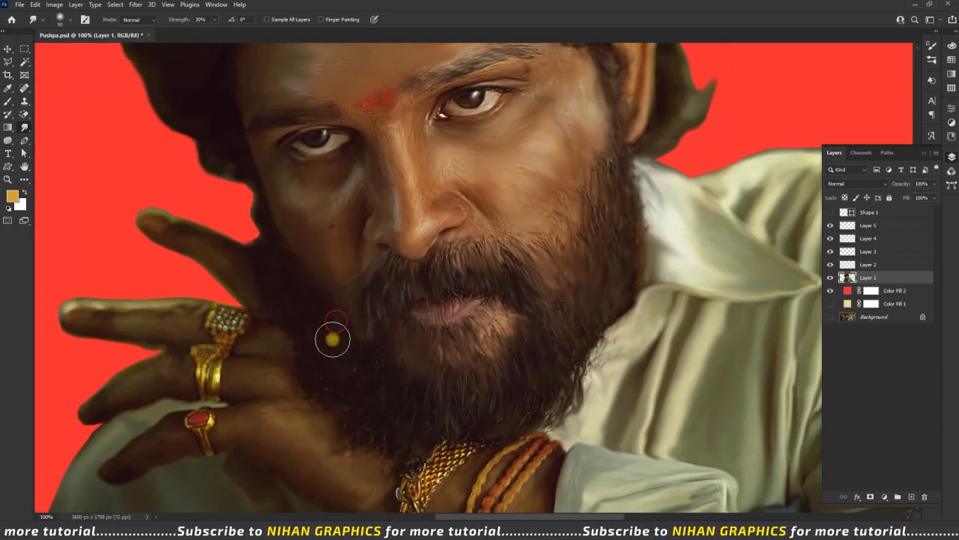
pyautogui.hotkey('ctrl', '-')
pyautogui.hotkey('ctrl', '-')
pyautogui.hotkey('ctrl', '-')
pyautogui.press('space')
pyautogui.moveTo(317, 345); pyautogui.dragTo(251, 359)
pyautogui.hotkey('ctrl', '+')
pyautogui.hotkey('ctrl', '+')
pyautogui.hotkey('ctrl', '+')
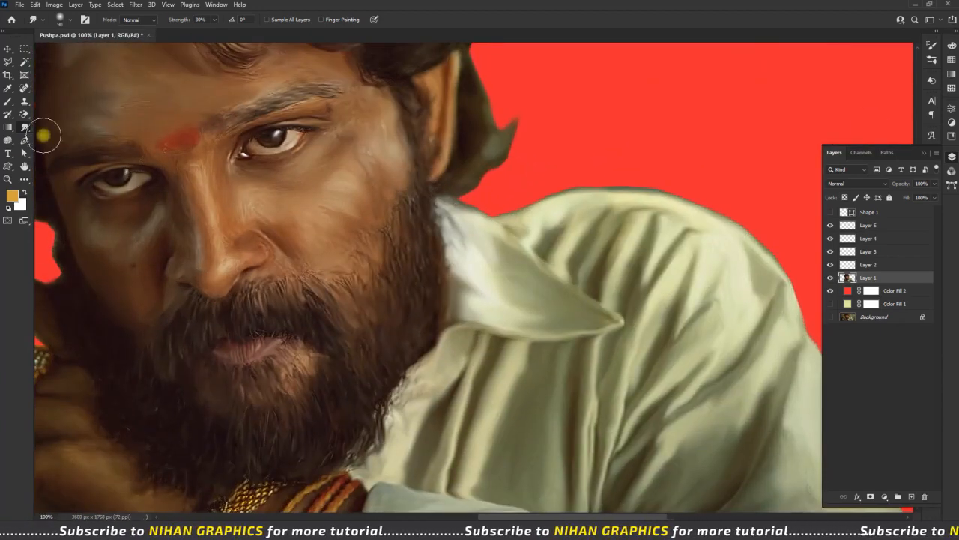
# Choose a sampled hair-strand brush for the Brush tool and set its angle to -132°
pyautogui.press('b')
pyautogui.click(931, 47)
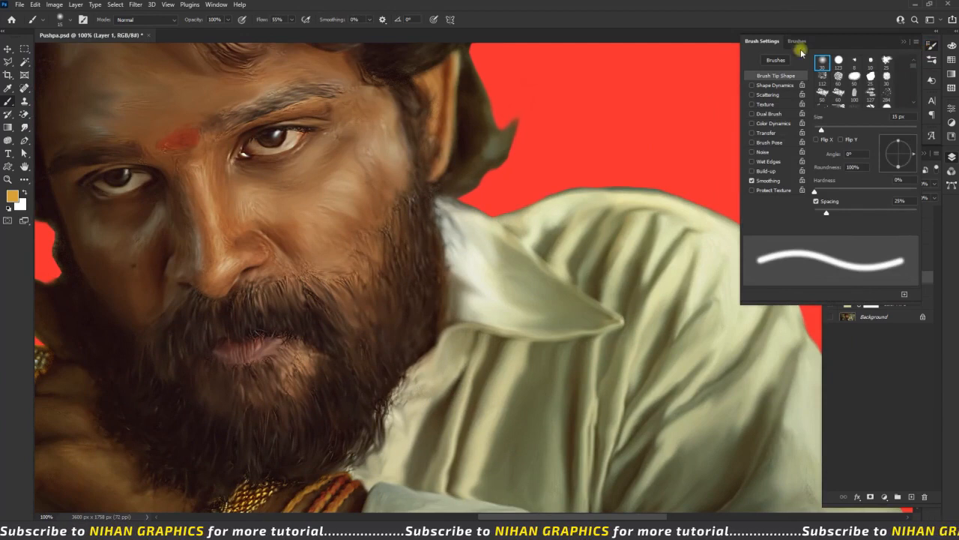
pyautogui.click(798, 44)
pyautogui.click(854, 219)
pyautogui.scroll(-1, 674, 247)
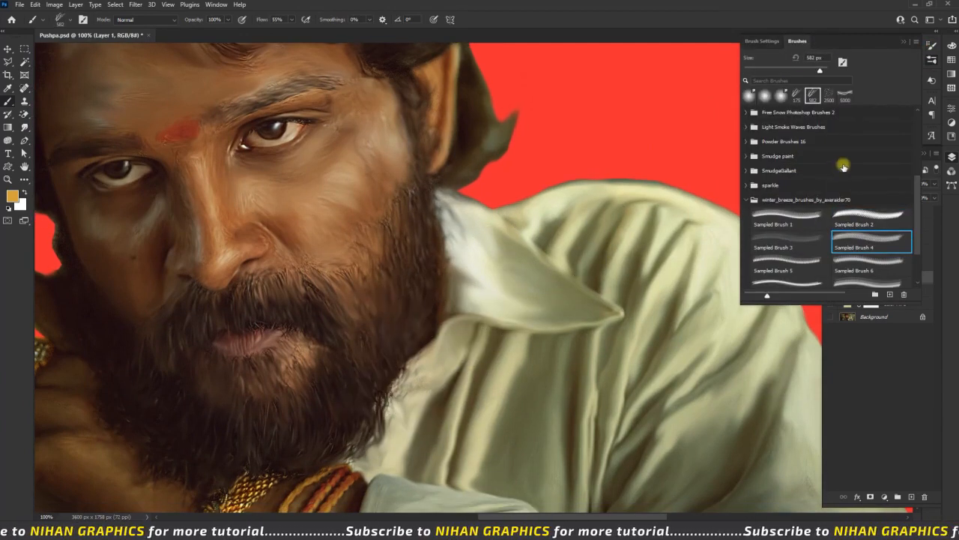
pyautogui.click(762, 40)
pyautogui.click(952, 157)
pyautogui.click(952, 157)
pyautogui.click(905, 42)
# Add a new layer above Layer 1 and paint black hair strands from the sideburn down to the chin beard
pyautogui.click(911, 496)
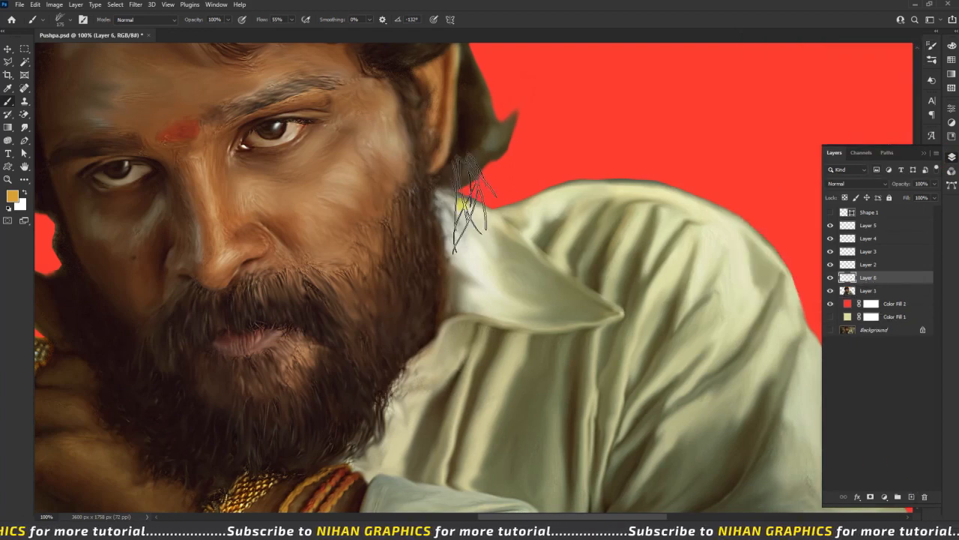
pyautogui.press('d')
pyautogui.moveTo(427, 262)
pyautogui.mouseDown()
pyautogui.moveTo(396, 313)
pyautogui.moveTo(409, 297)
pyautogui.moveTo(402, 335)
pyautogui.moveTo(384, 360)
pyautogui.moveTo(390, 309)
pyautogui.moveTo(370, 399)
pyautogui.moveTo(356, 415)
pyautogui.moveTo(368, 359)
pyautogui.moveTo(336, 358)
pyautogui.moveTo(324, 430)
pyautogui.moveTo(288, 450)
pyautogui.mouseUp()
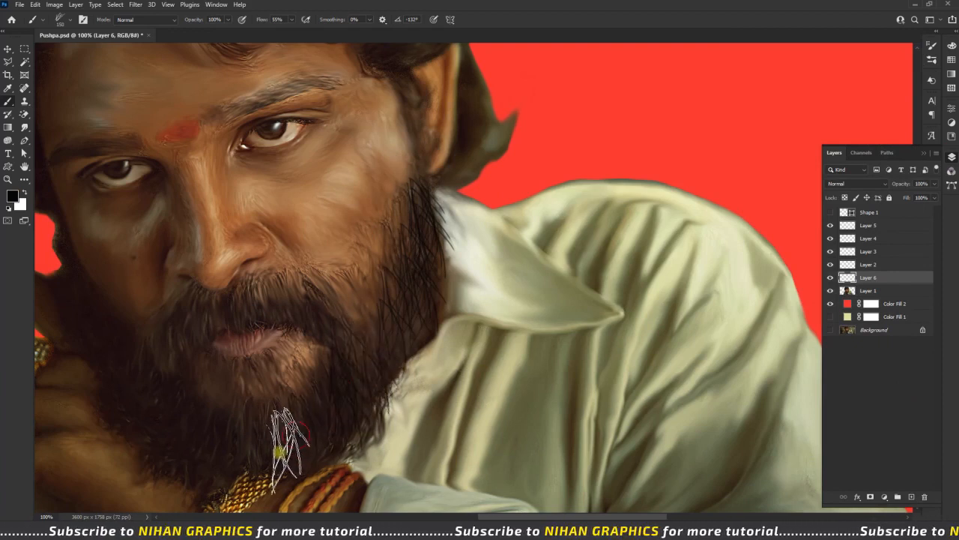
pyautogui.moveTo(344, 441); pyautogui.dragTo(399, 431)
# Paint black hair strands over the rest of the beard and, with a smaller brush, over the moustache
pyautogui.click(304, 394)
pyautogui.click(233, 420)
pyautogui.click(221, 366)
pyautogui.click(233, 341)
pyautogui.click(305, 319)
pyautogui.click(255, 324)
pyautogui.click(316, 314)
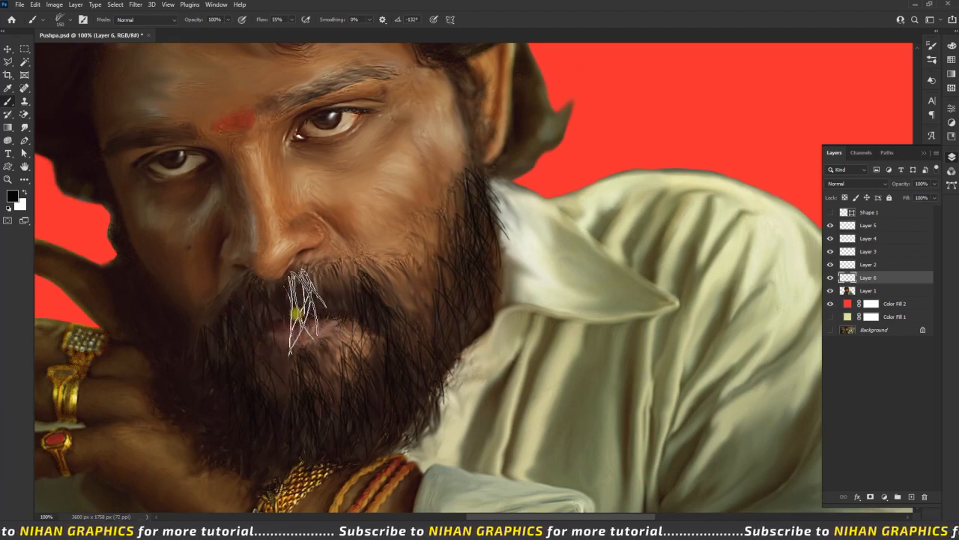
pyautogui.hotkey('ctrl', 'z')
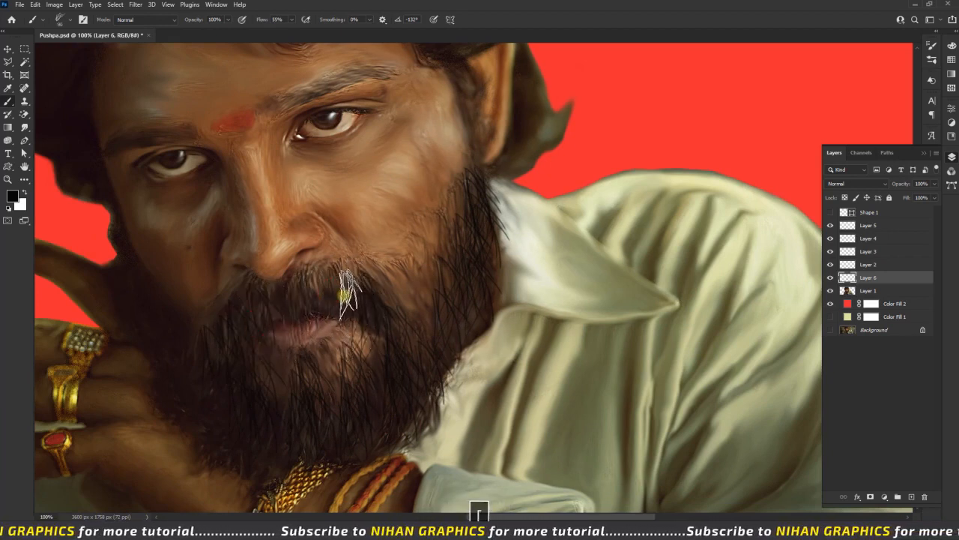
pyautogui.click(912, 497)
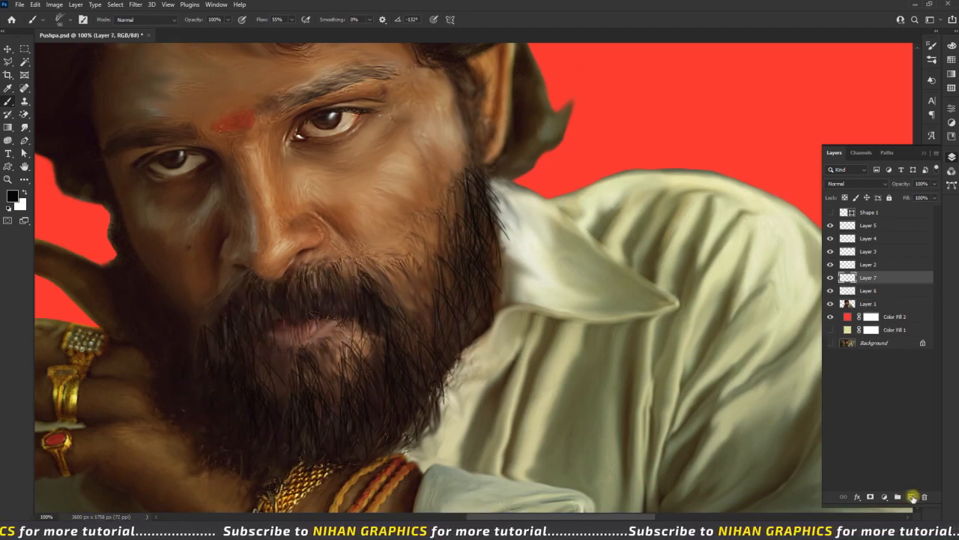
pyautogui.hotkey('ctrl', 'z')
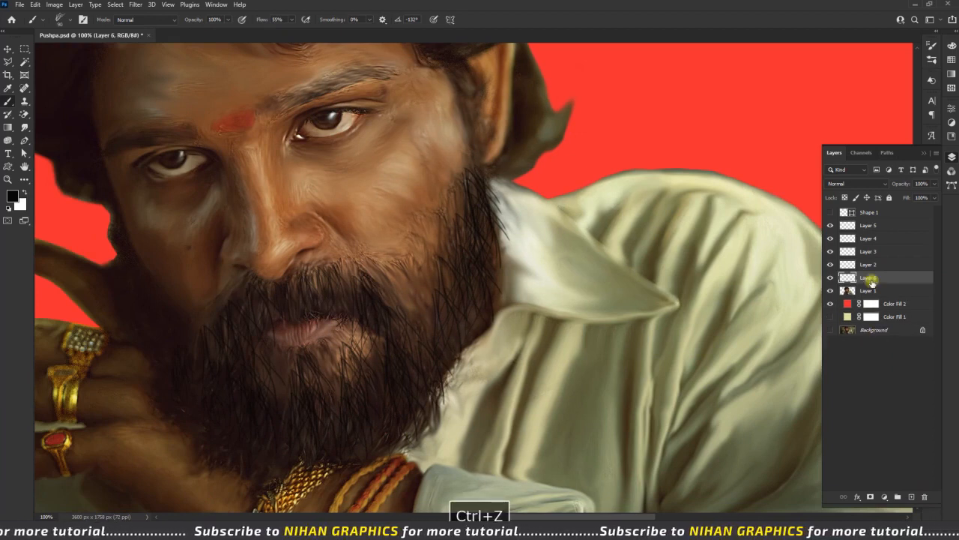
# Smudge the painted black strands on Layer 6 to blend them into the beard, moustache and sideburn
pyautogui.click(25, 130)
pyautogui.moveTo(455, 267); pyautogui.dragTo(459, 301)
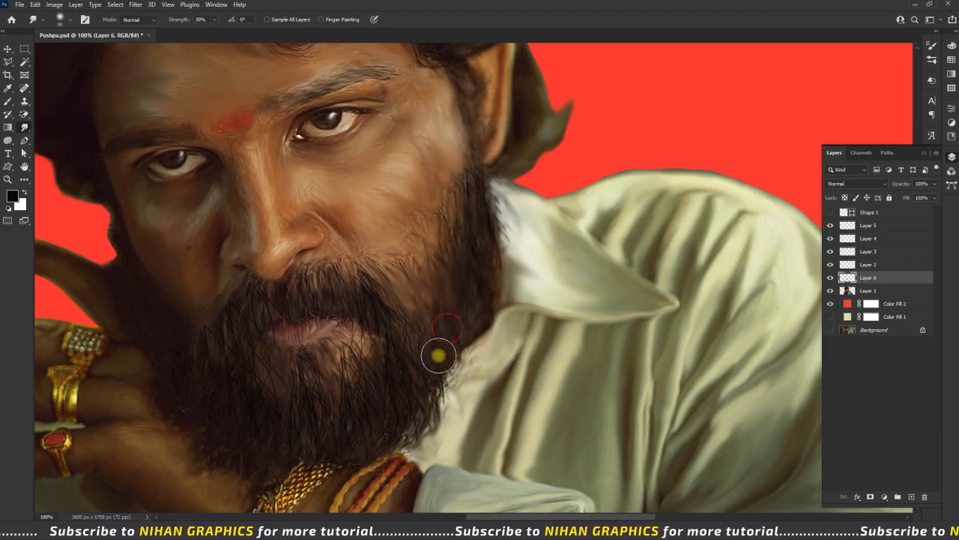
pyautogui.moveTo(428, 403)
pyautogui.mouseDown()
pyautogui.moveTo(404, 425)
pyautogui.moveTo(412, 397)
pyautogui.moveTo(381, 403)
pyautogui.moveTo(353, 388)
pyautogui.moveTo(358, 334)
pyautogui.moveTo(355, 396)
pyautogui.mouseUp()
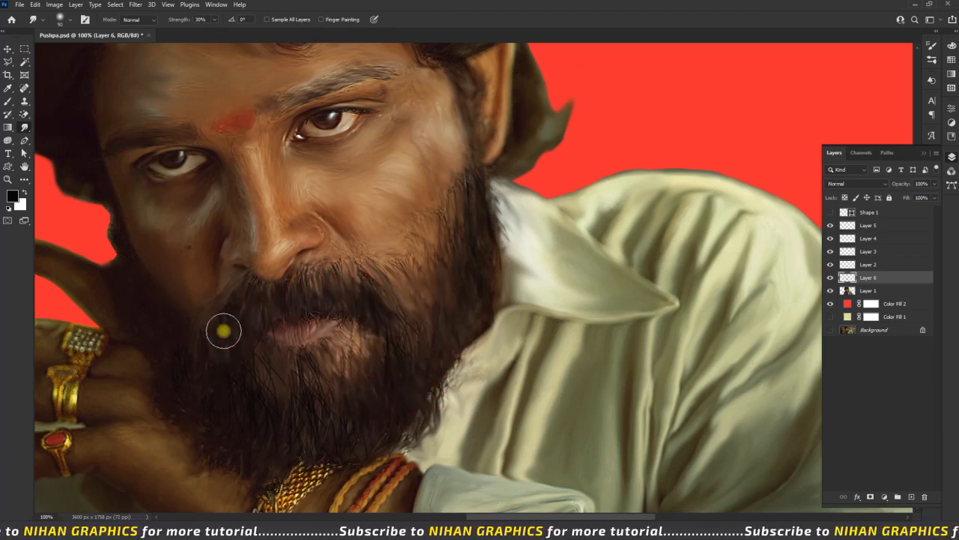
pyautogui.moveTo(298, 448)
pyautogui.mouseDown()
pyautogui.moveTo(366, 439)
pyautogui.moveTo(379, 394)
pyautogui.moveTo(383, 403)
pyautogui.moveTo(205, 355)
pyautogui.moveTo(229, 441)
pyautogui.moveTo(245, 401)
pyautogui.mouseUp()
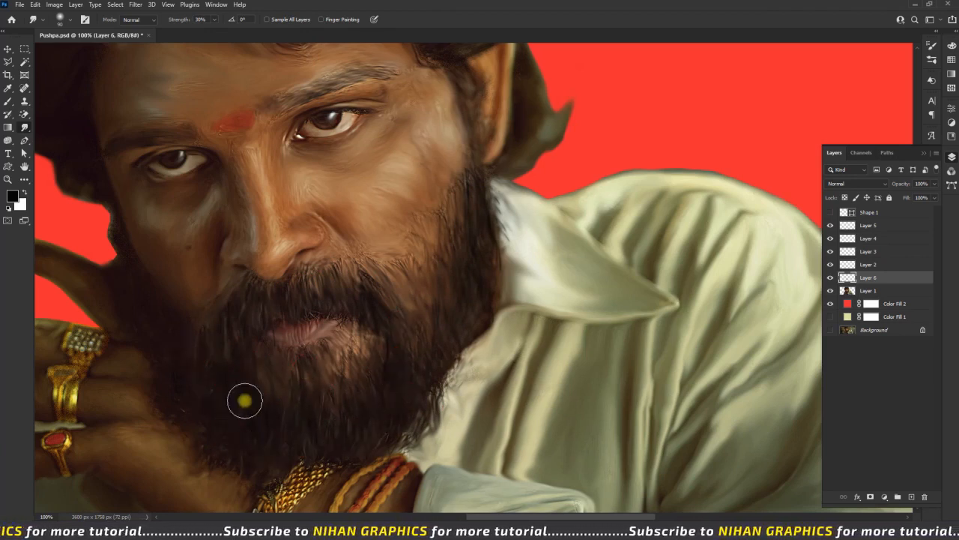
pyautogui.moveTo(253, 340); pyautogui.dragTo(345, 328)
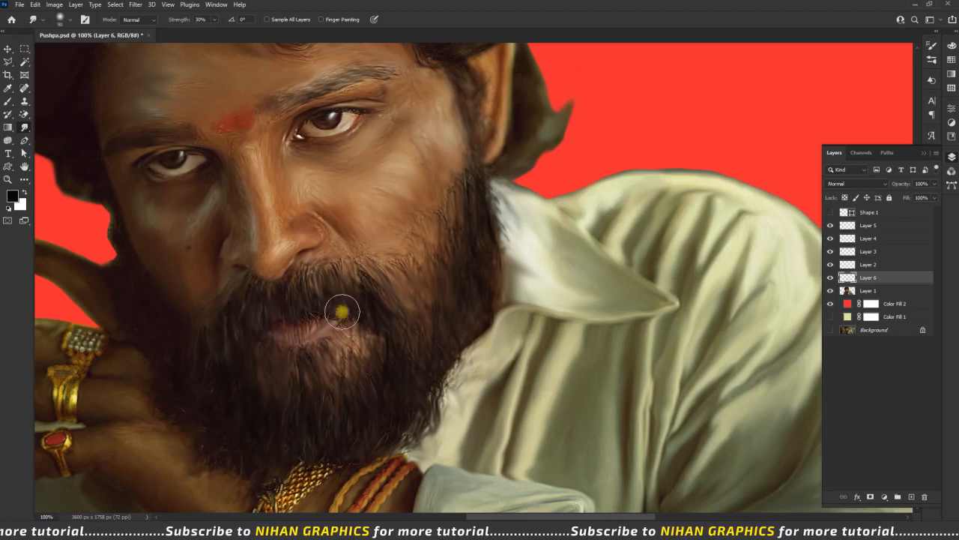
pyautogui.moveTo(493, 244); pyautogui.dragTo(471, 185)
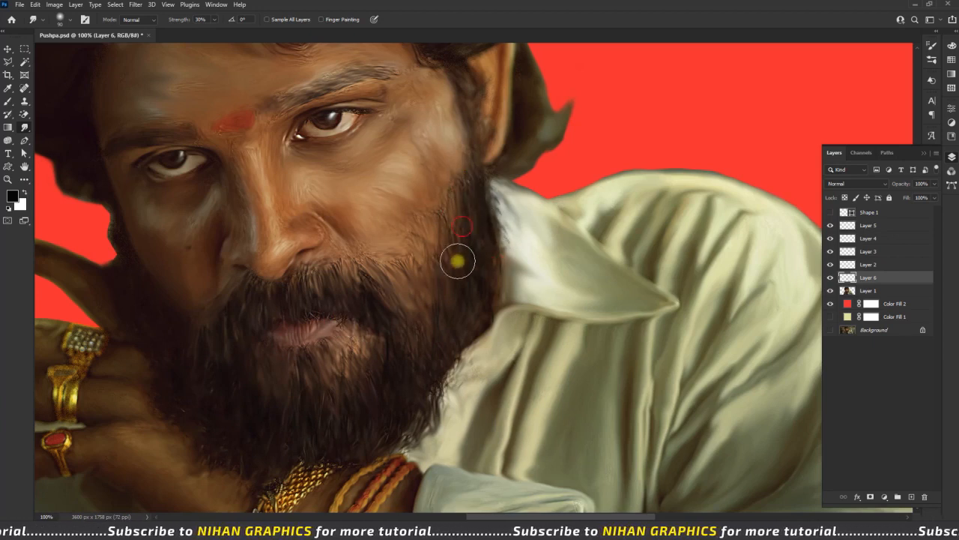
# Set the blend mode of the beard-strand layer to Multiply and select Layer 1
pyautogui.click(848, 184)
pyautogui.click(890, 202)
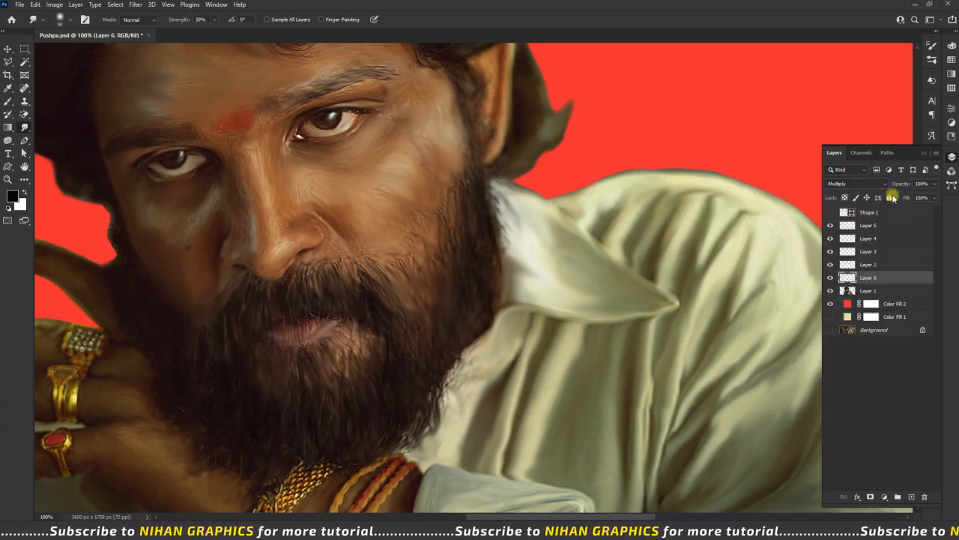
pyautogui.click(845, 294)
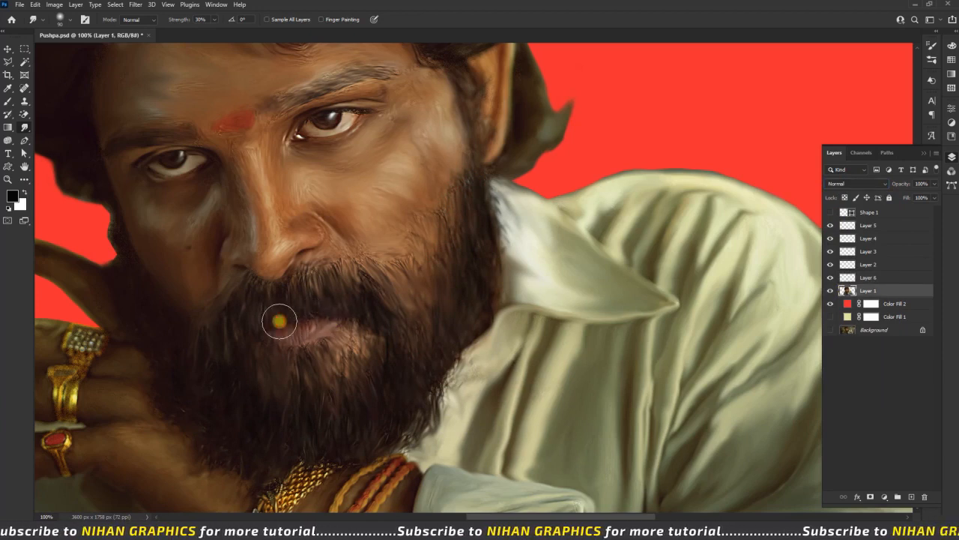
# Examine the beard with its painted strands up close and in the whole portrait, and reselect Layer 6
pyautogui.hotkey('ctrl', '-')
pyautogui.hotkey('ctrl', '-')
pyautogui.hotkey('ctrl', '-')
pyautogui.hotkey('ctrl', '+')
pyautogui.hotkey('ctrl', '+')
pyautogui.hotkey('ctrl', '-')
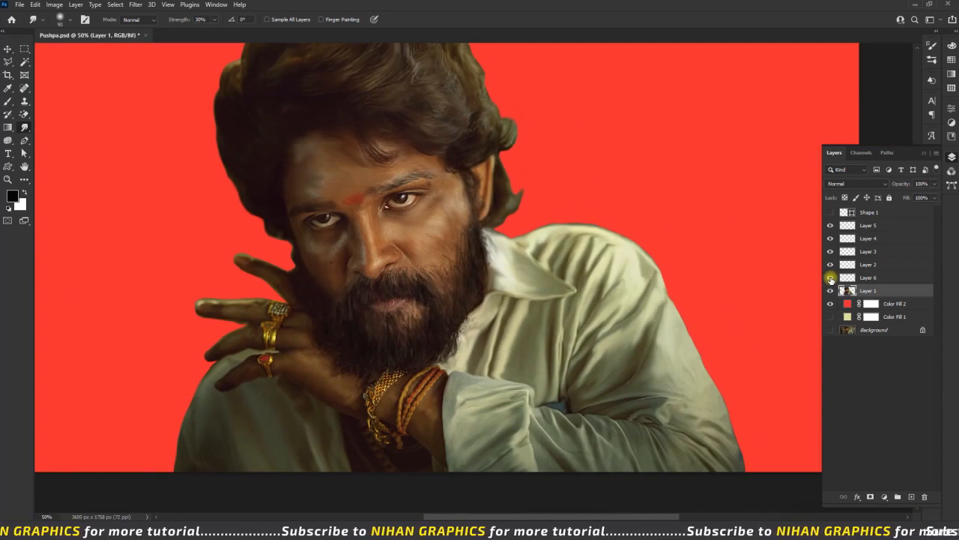
pyautogui.hotkey('ctrl', '+')
pyautogui.hotkey('ctrl', '+')
pyautogui.hotkey('alt', ']')
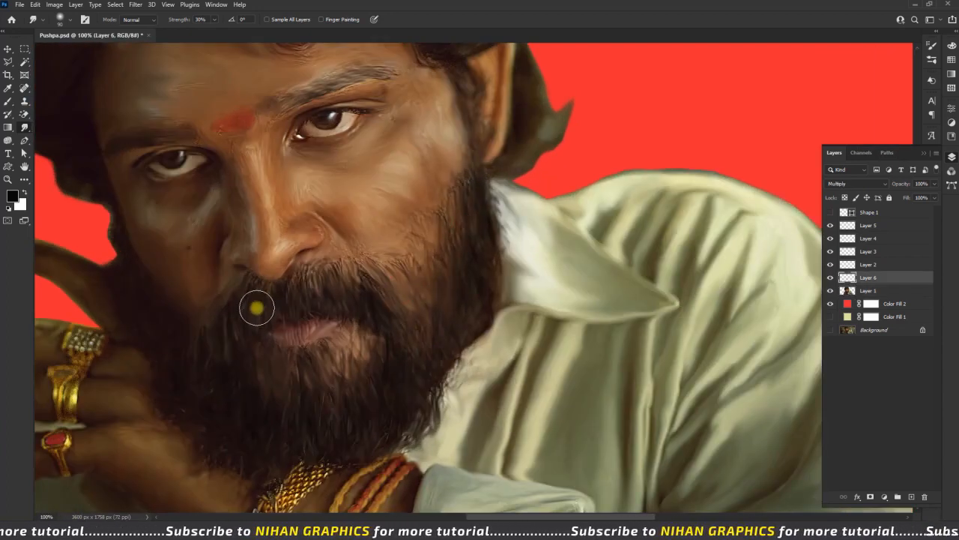
pyautogui.hotkey('ctrl', '-')
pyautogui.hotkey('ctrl', '-')
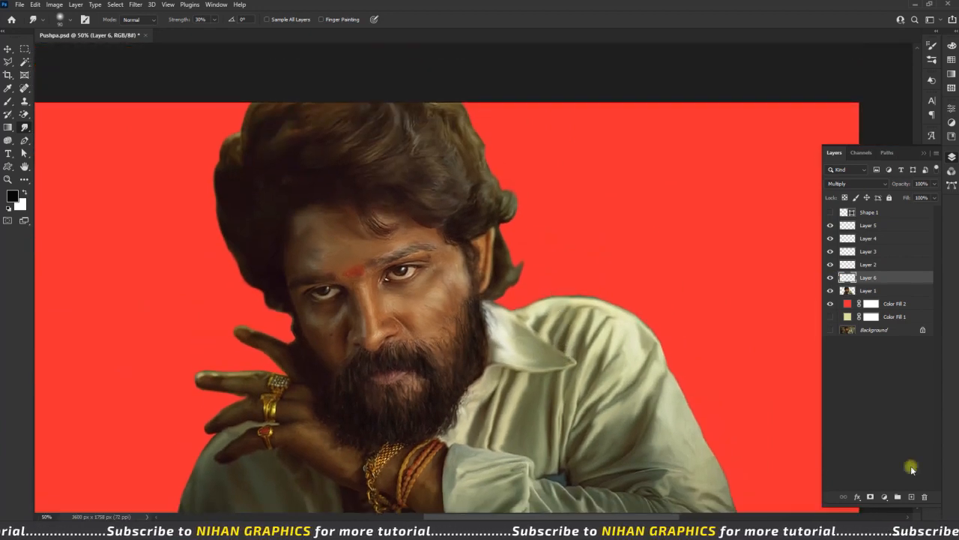
# Add a new layer above Layer 6 and paint black hair strands along the hair outline behind the ear and up the lit side
pyautogui.click(911, 496)
pyautogui.press('b')
pyautogui.hotkey('ctrl', '+')
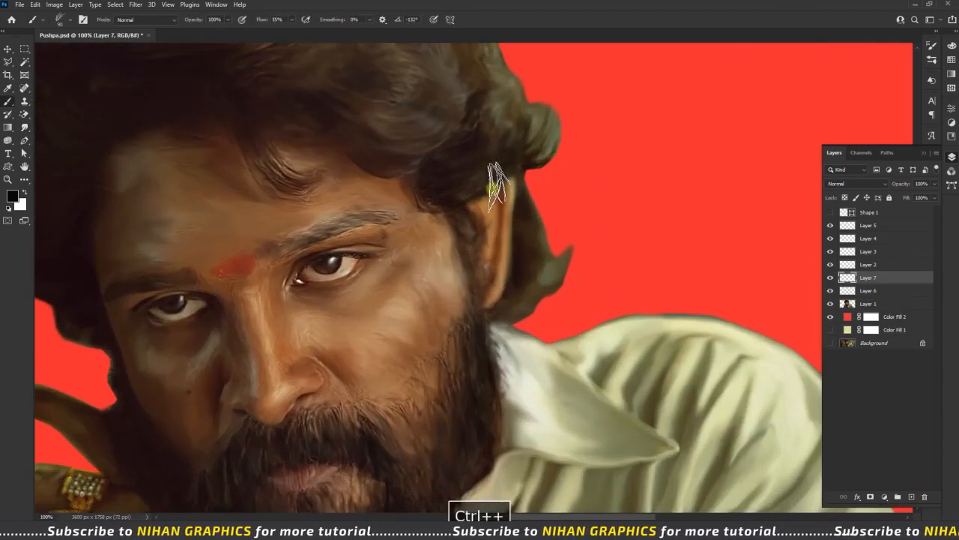
pyautogui.hotkey('ctrl', '+')
pyautogui.moveTo(550, 276)
pyautogui.mouseDown()
pyautogui.moveTo(562, 332)
pyautogui.moveTo(535, 368)
pyautogui.moveTo(550, 322)
pyautogui.moveTo(540, 206)
pyautogui.moveTo(495, 136)
pyautogui.mouseUp()
pyautogui.scroll(2, 496, 166)
pyautogui.scroll(1, 496, 167)
pyautogui.moveTo(492, 197); pyautogui.dragTo(451, 93)
# Paint black hair strands along the hair outline on the shadowed side of the head
pyautogui.press('space')
pyautogui.moveTo(381, 231); pyautogui.dragTo(538, 239)
pyautogui.moveTo(189, 106)
pyautogui.mouseDown()
pyautogui.moveTo(154, 145)
pyautogui.moveTo(120, 214)
pyautogui.moveTo(118, 268)
pyautogui.moveTo(137, 358)
pyautogui.mouseUp()
pyautogui.scroll(-2, 187, 303)
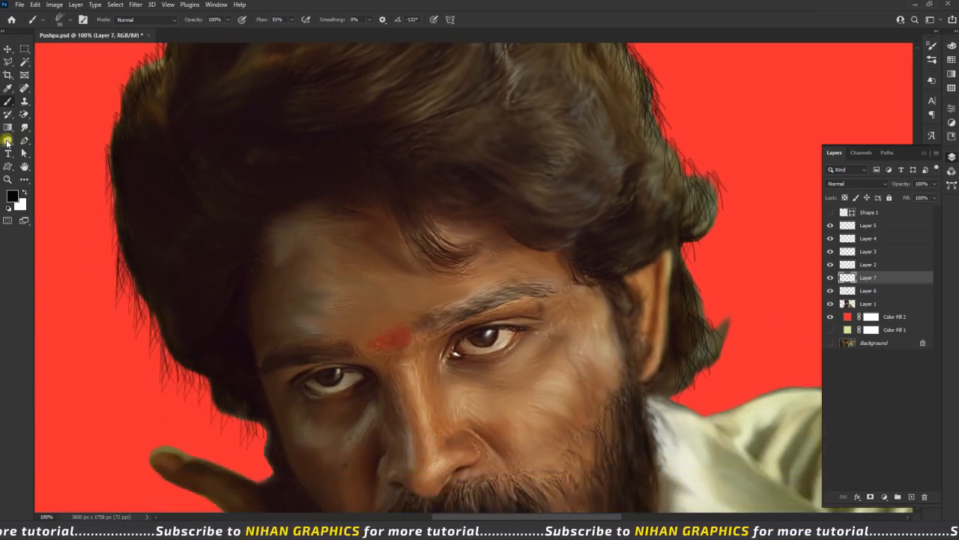
# Smudge the painted hair strands on Layer 7 at 30% strength along the shadowed side of the head, up to the top
pyautogui.click(24, 127)
pyautogui.moveTo(114, 218)
pyautogui.mouseDown()
pyautogui.moveTo(132, 315)
pyautogui.moveTo(168, 368)
pyautogui.mouseUp()
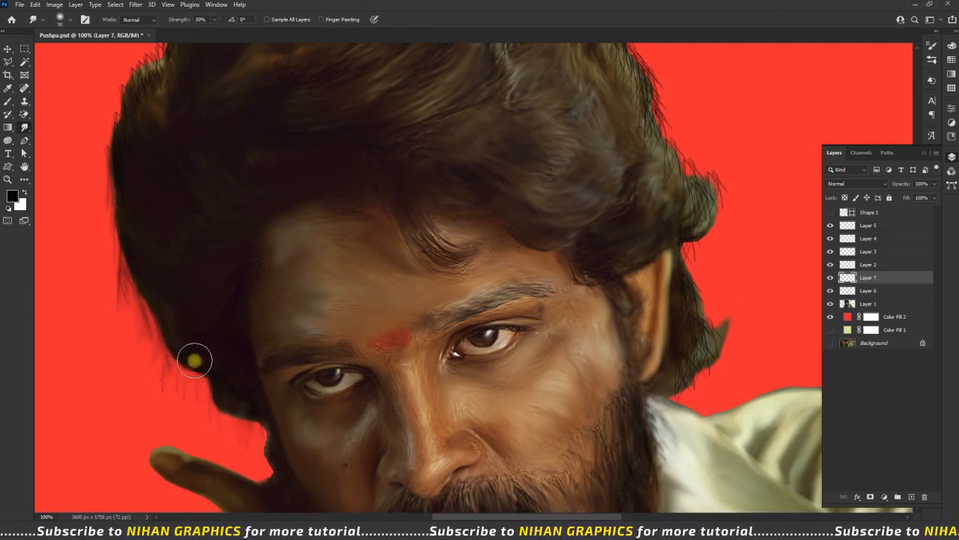
pyautogui.moveTo(143, 298); pyautogui.dragTo(141, 277)
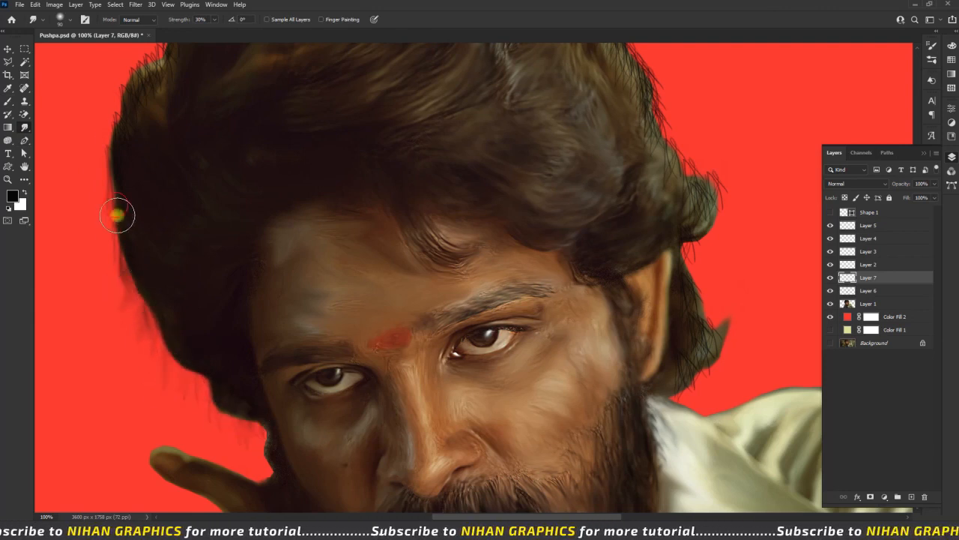
pyautogui.scroll(3, 117, 216)
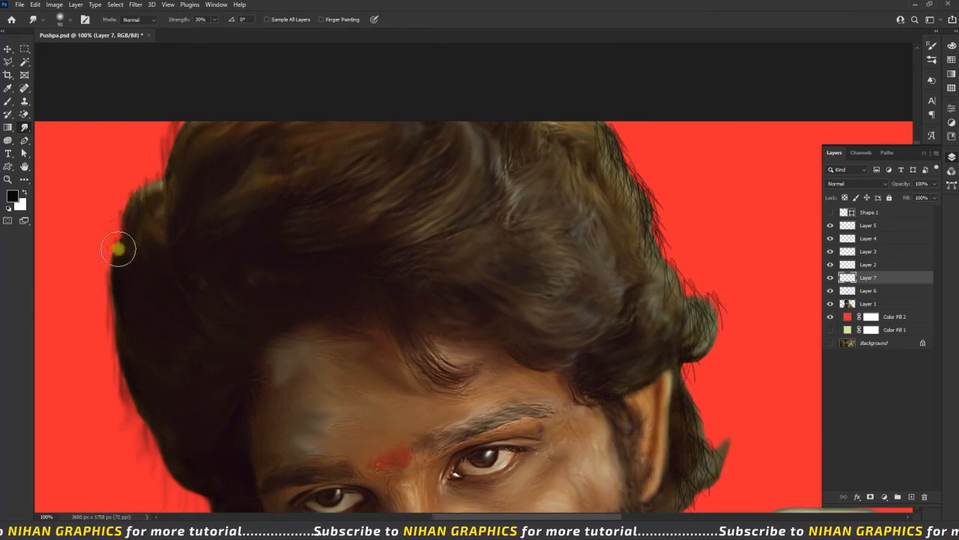
pyautogui.moveTo(119, 268); pyautogui.dragTo(190, 129)
# Smudge the painted strands along the lit side of the hair and behind the ear so they blend into the outline
pyautogui.moveTo(603, 142)
pyautogui.mouseDown()
pyautogui.moveTo(634, 214)
pyautogui.moveTo(655, 225)
pyautogui.moveTo(697, 311)
pyautogui.moveTo(697, 344)
pyautogui.mouseUp()
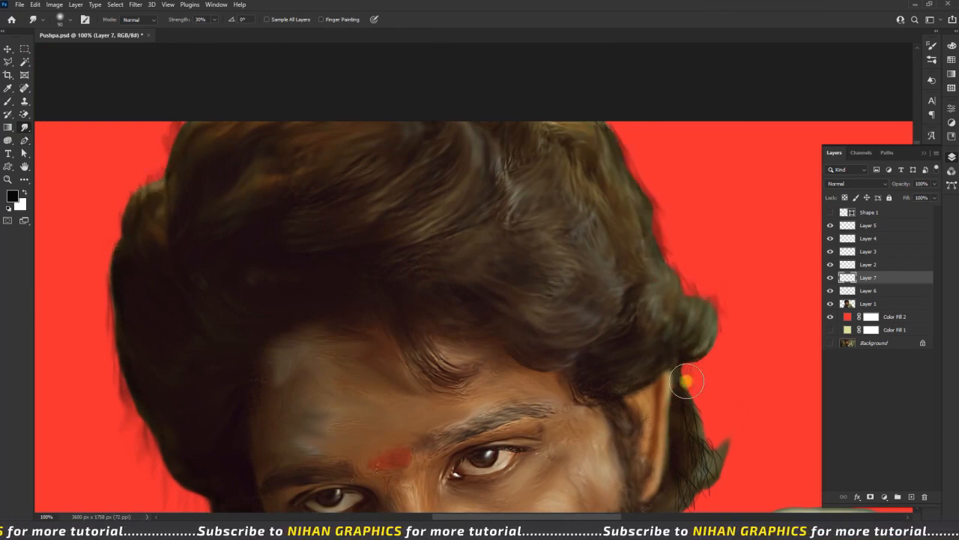
pyautogui.scroll(-3, 686, 382)
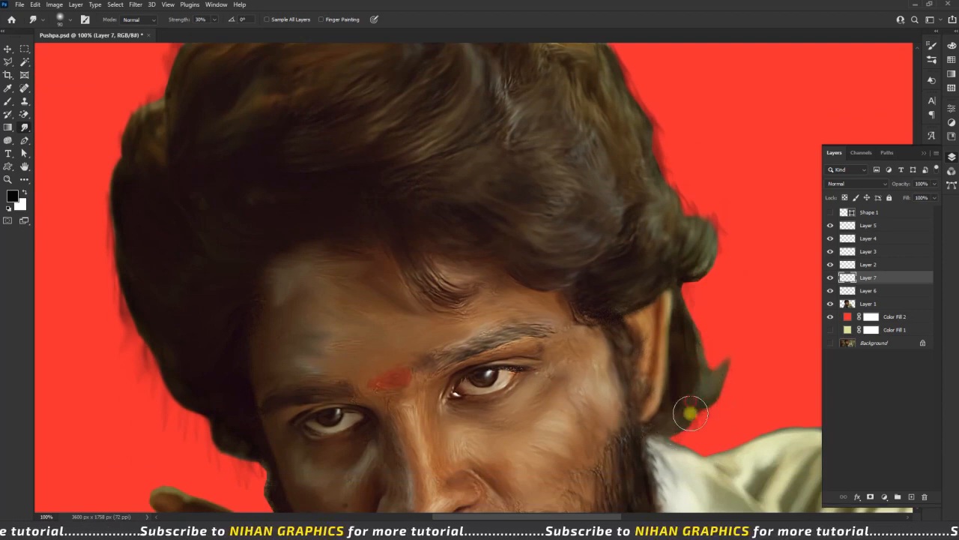
pyautogui.scroll(2, 709, 225)
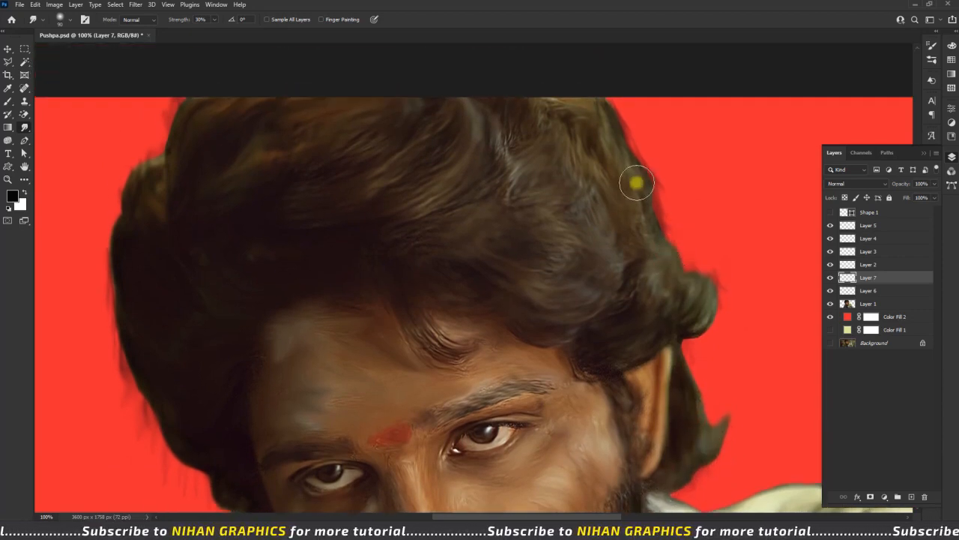
pyautogui.moveTo(625, 143); pyautogui.dragTo(607, 115)
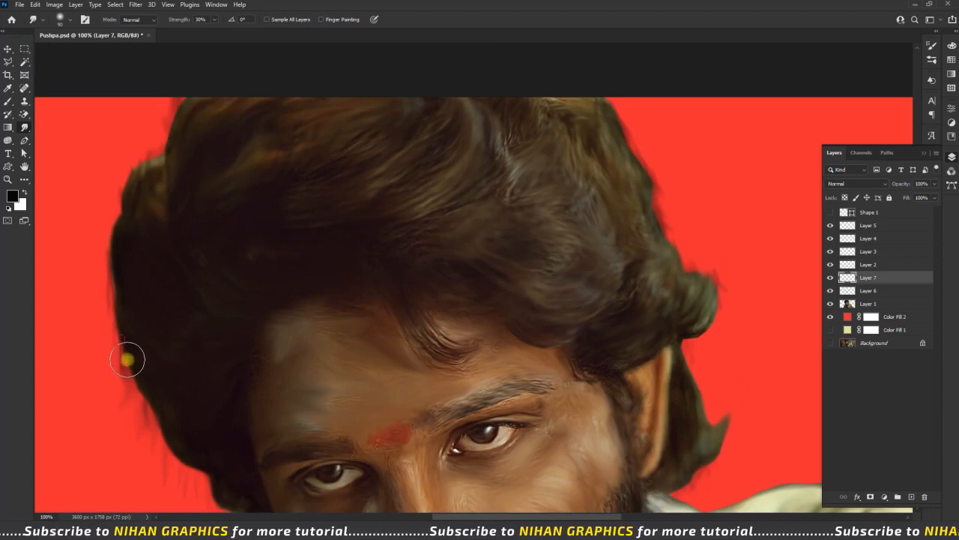
pyautogui.scroll(-2, 156, 326)
# Set the hair-outline strand layer to the Multiply blend mode at 70% opacity and deselect it
pyautogui.click(854, 184)
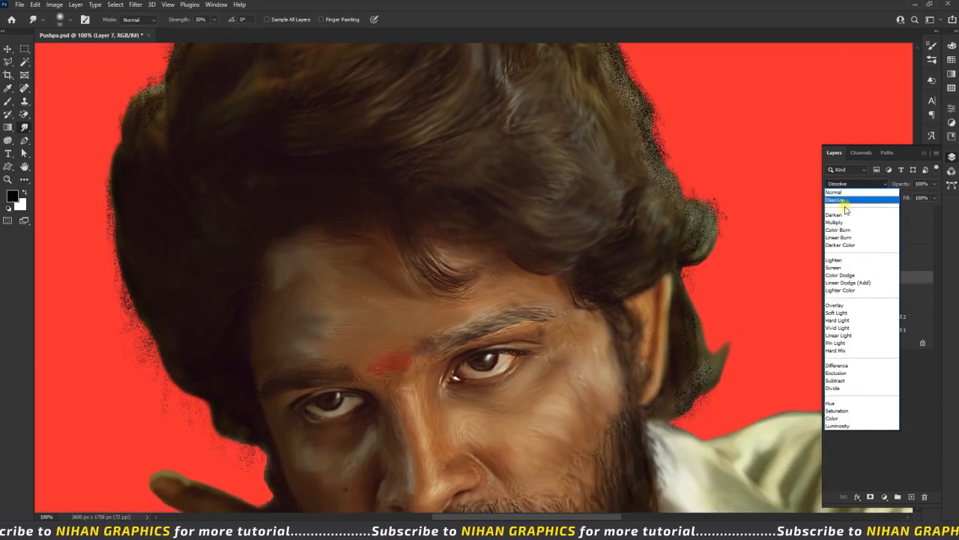
pyautogui.click(846, 217)
pyautogui.hotkey('ctrl', '-')
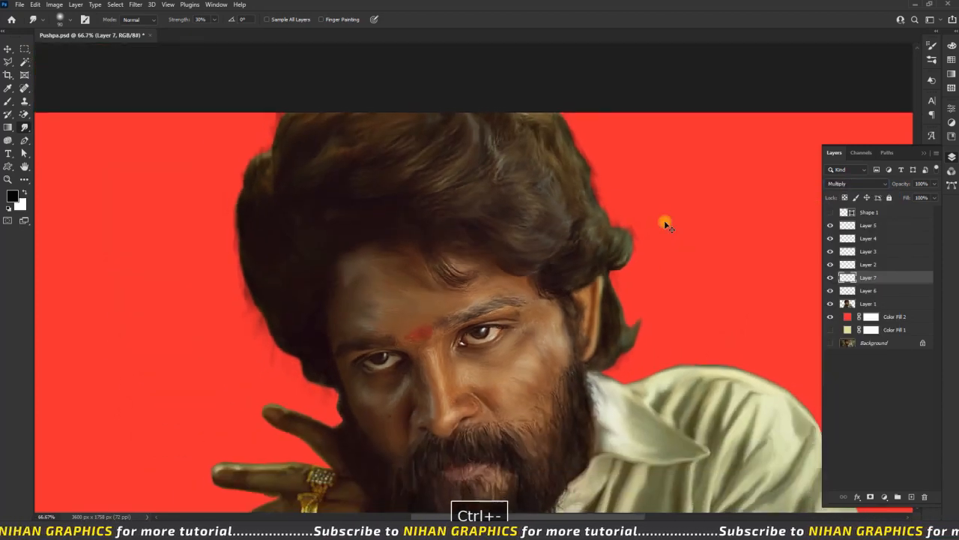
pyautogui.hotkey('ctrl', '-')
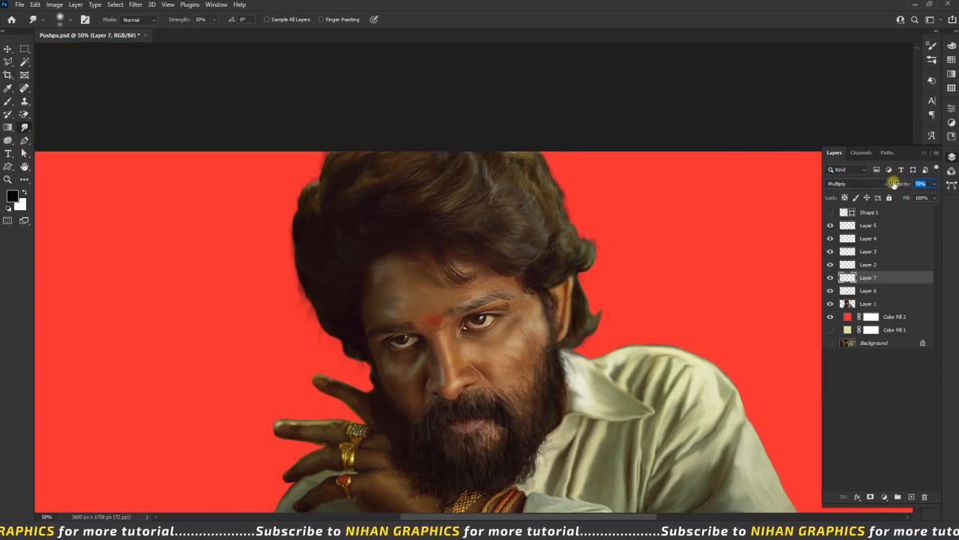
pyautogui.click(877, 409)
# Check the portrait from hair to sleeves, sample a brown skin tone as the foreground colour and activate the Brush tool
pyautogui.scroll(-6, 369, 344)
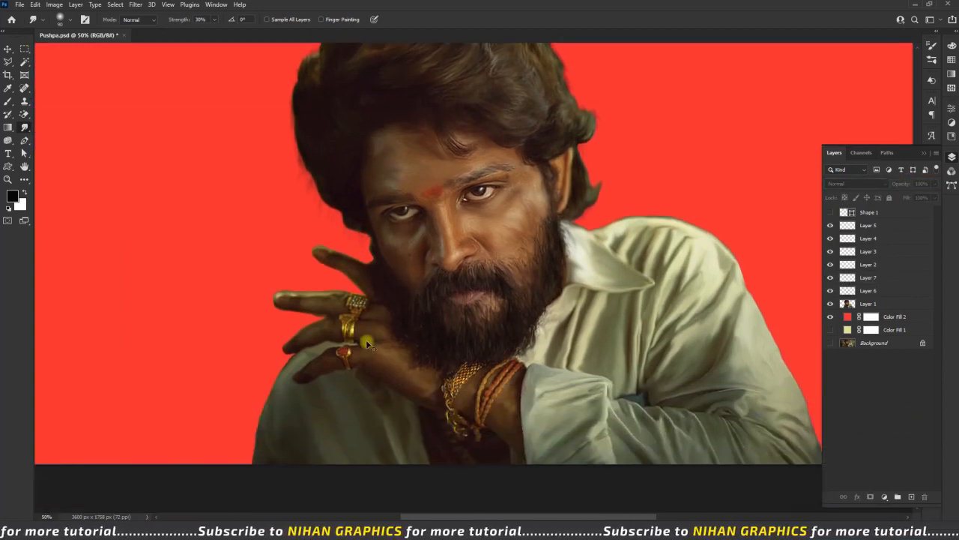
pyautogui.hotkey('ctrl', '+')
pyautogui.press('space')
pyautogui.moveTo(514, 319); pyautogui.dragTo(497, 322)
pyautogui.hotkey('ctrl', '-')
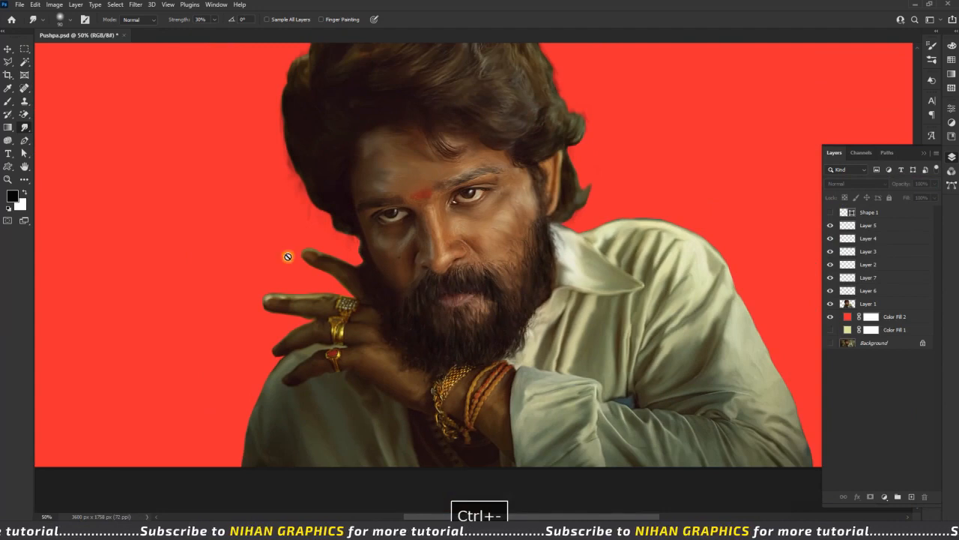
pyautogui.click(6, 89)
pyautogui.click(7, 102)
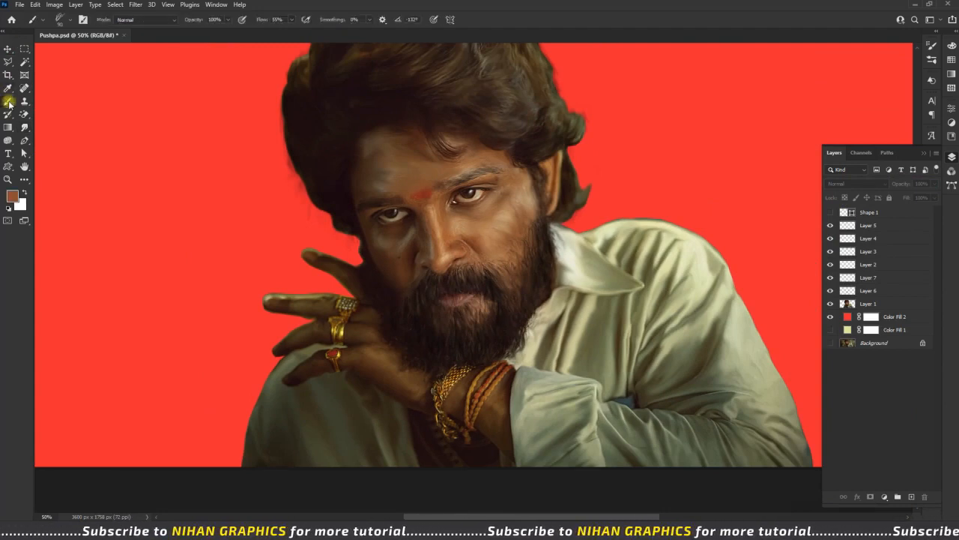
# Choose the Texture2 Smudge Brush from the Smudge paint set and add a new layer above Layer 5
pyautogui.click(932, 45)
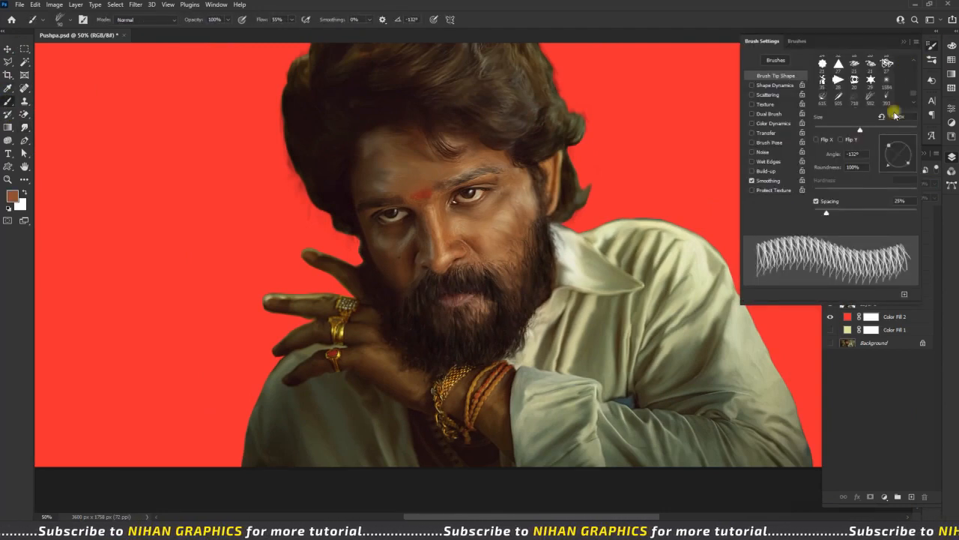
pyautogui.click(792, 42)
pyautogui.click(780, 235)
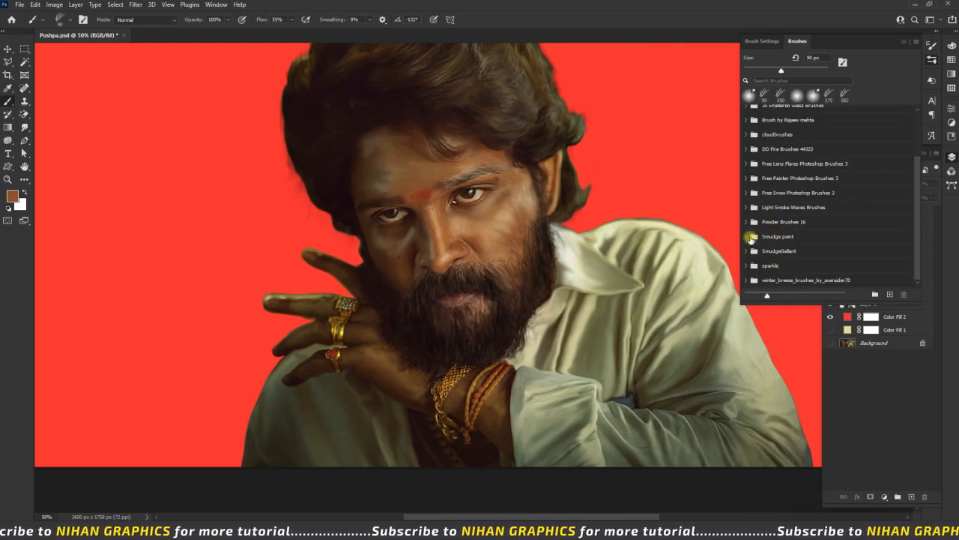
pyautogui.click(750, 238)
pyautogui.click(872, 254)
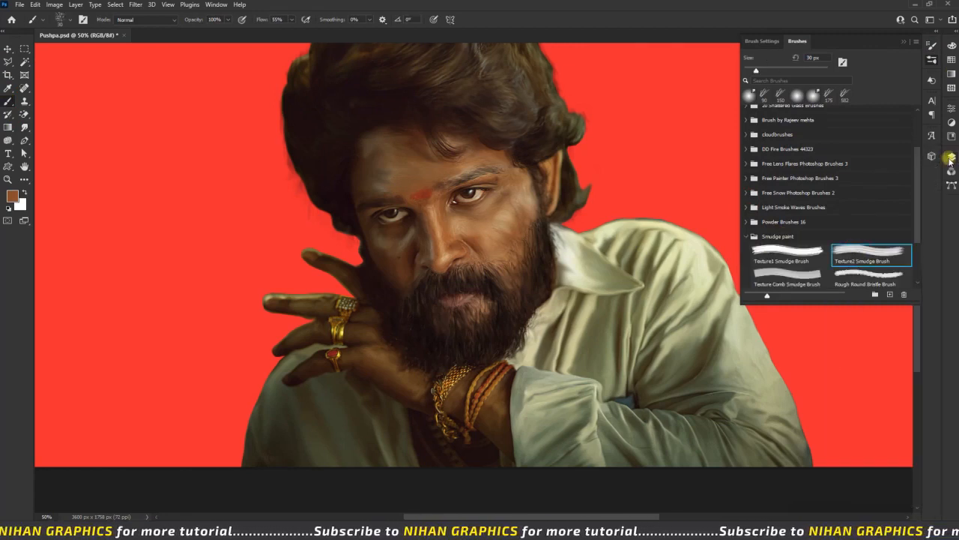
pyautogui.click(950, 158)
pyautogui.click(889, 224)
pyautogui.click(911, 495)
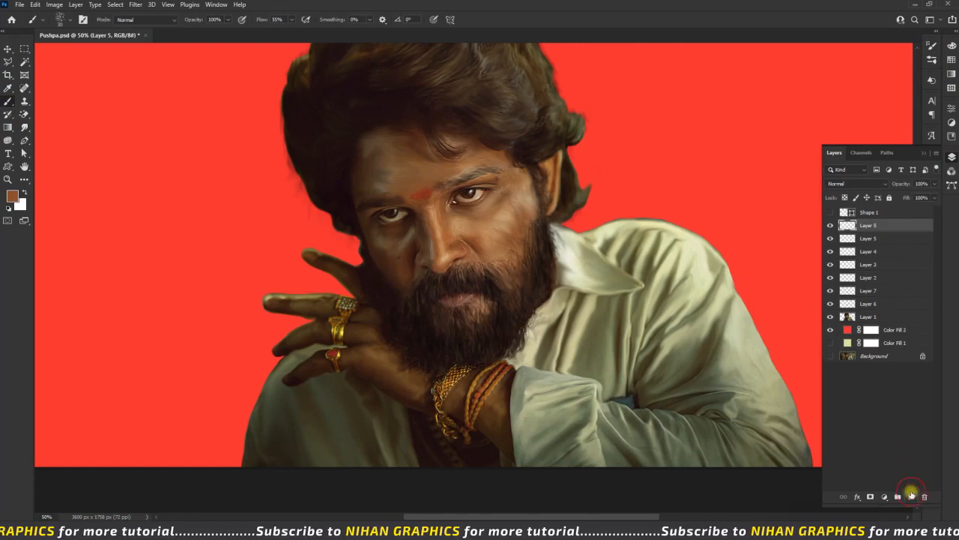
# Try the Texture2 and Texture1 Smudge Brushes on the cheek beside the nose and undo the test strokes
pyautogui.hotkey('ctrl', '+')
pyautogui.hotkey('ctrl', '+')
pyautogui.hotkey('ctrl', '+')
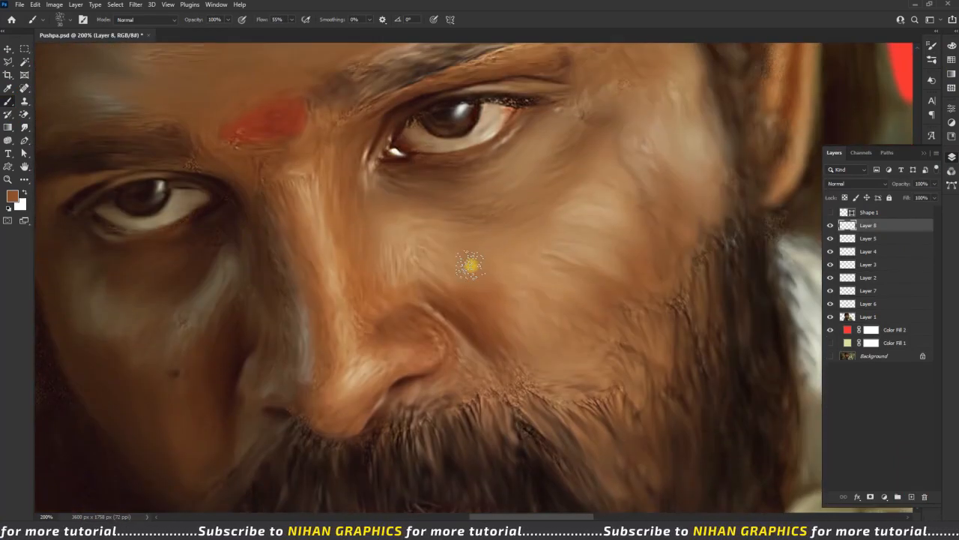
pyautogui.hotkey('ctrl', 'z')
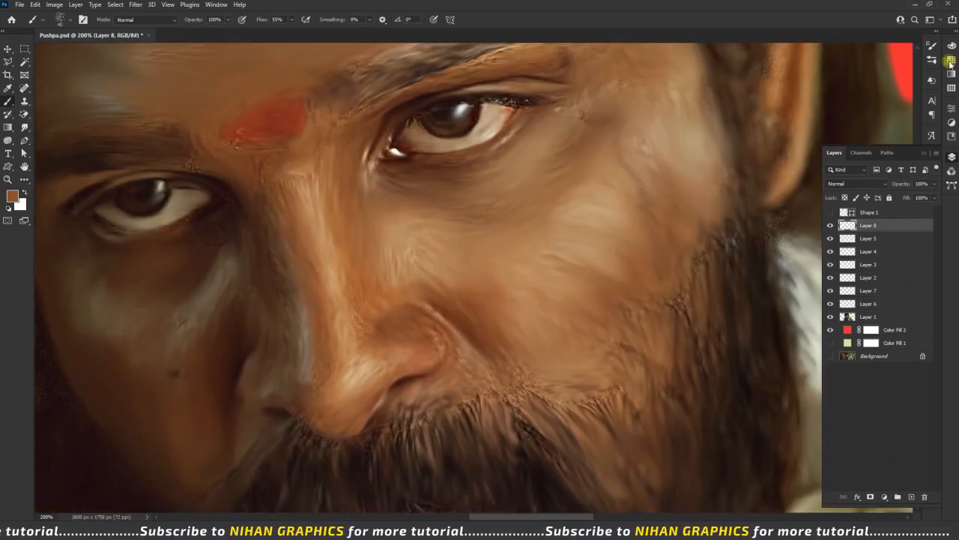
pyautogui.click(951, 65)
pyautogui.click(800, 41)
pyautogui.click(793, 252)
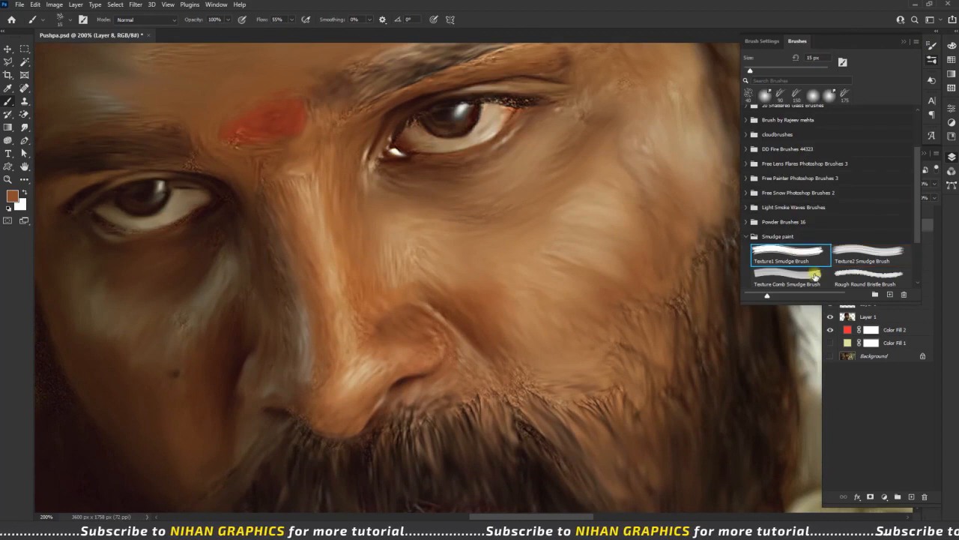
pyautogui.click(814, 276)
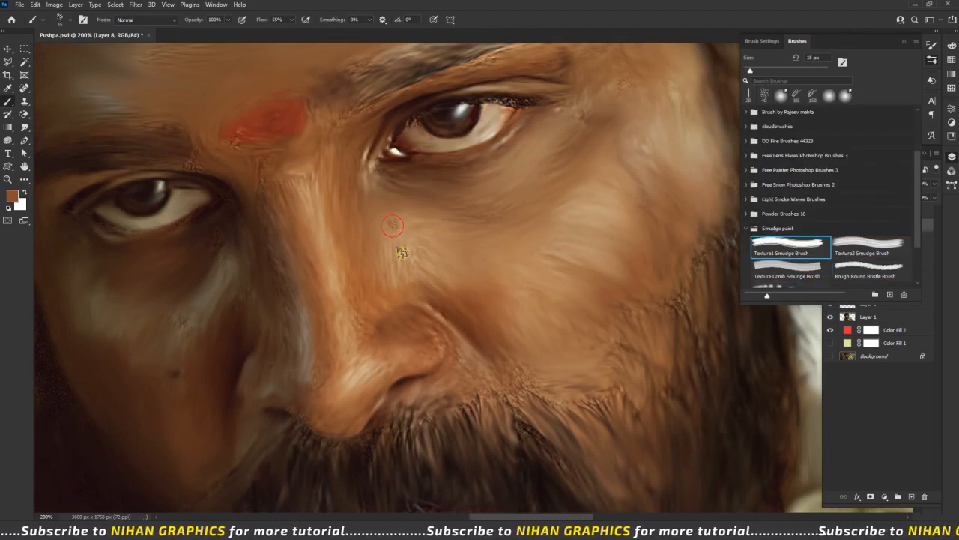
pyautogui.hotkey('ctrl', 'z')
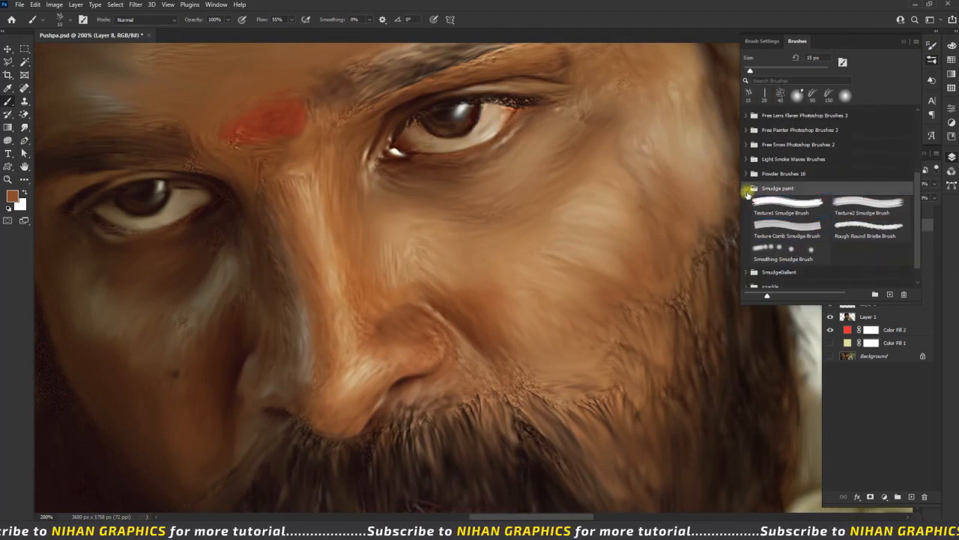
# Look through the other brush sets, including sparkle, and reselect the Texture1 Smudge Brush
pyautogui.click(746, 187)
pyautogui.click(747, 251)
pyautogui.click(745, 202)
pyautogui.click(745, 265)
pyautogui.click(778, 278)
pyautogui.click(746, 243)
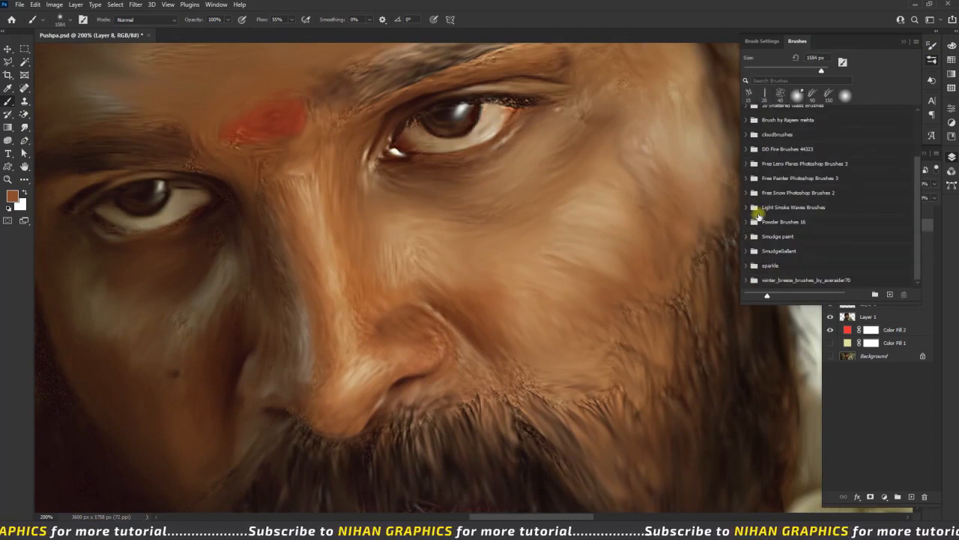
pyautogui.click(747, 235)
pyautogui.click(791, 253)
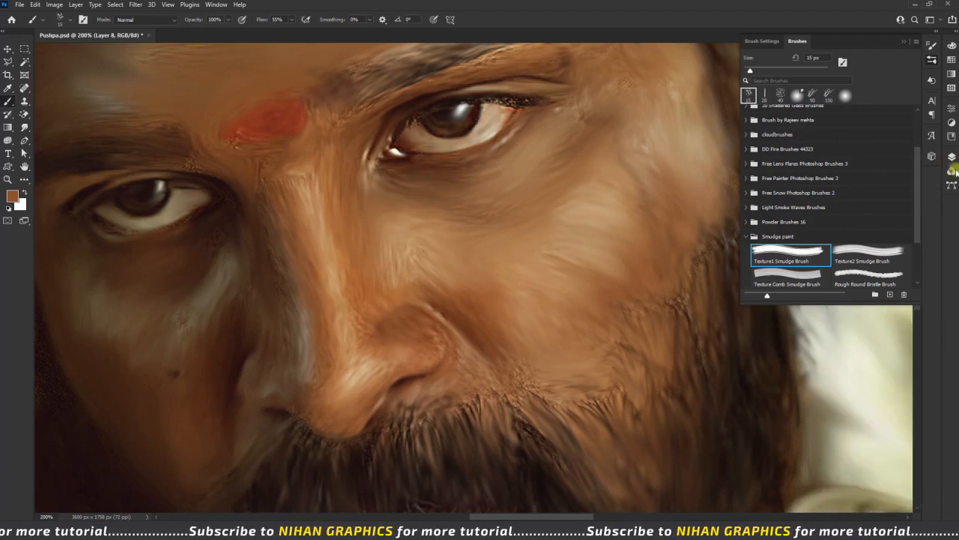
# Switch to a soft round brush and set its opacity to 20%
pyautogui.click(951, 157)
pyautogui.click(903, 41)
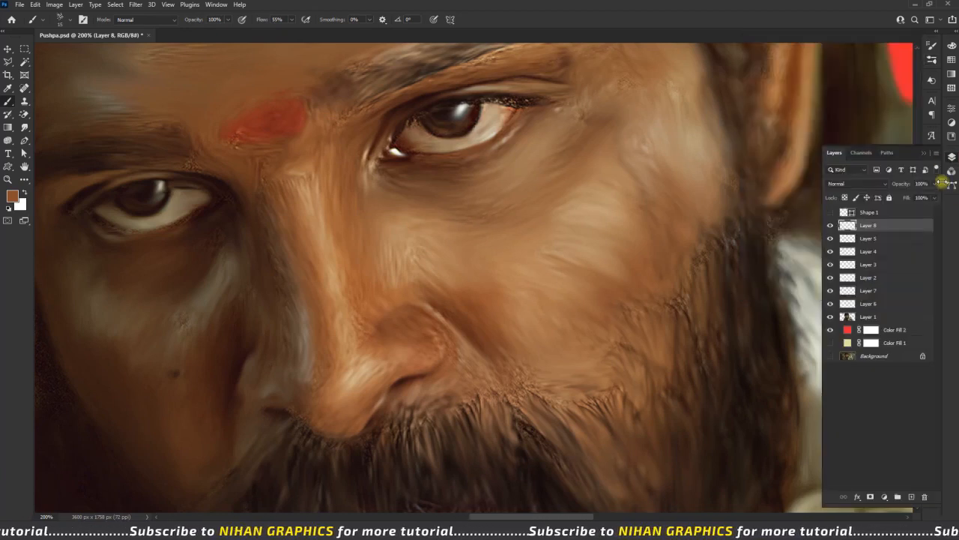
pyautogui.click(43, 20)
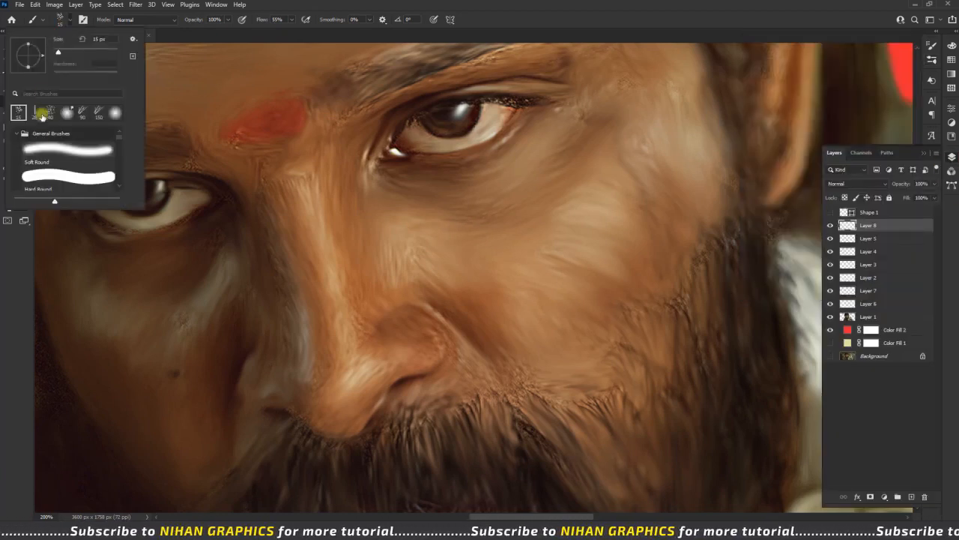
pyautogui.click(215, 20)
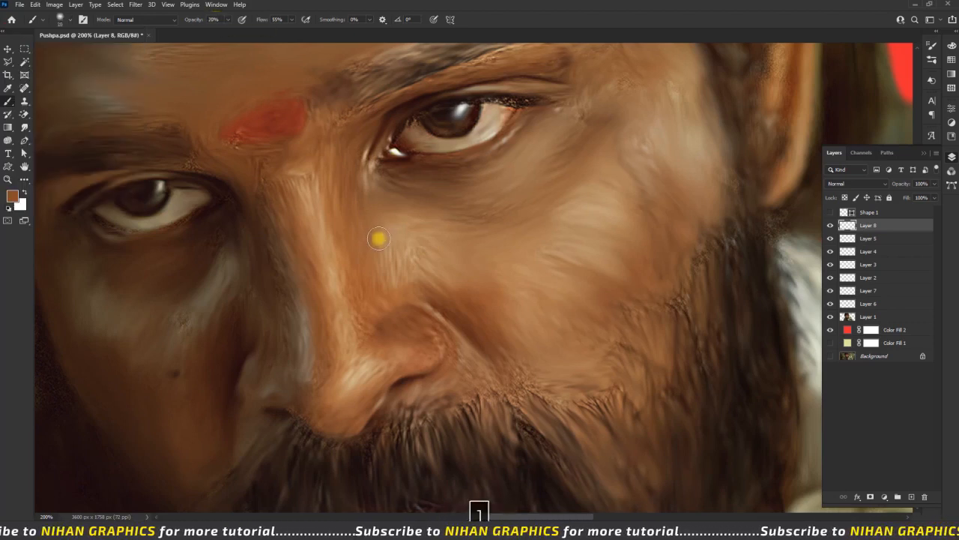
# Paint the brown skin tone softly over the forehead and face on Layer 8, checking the result on the whole portrait
pyautogui.hotkey('ctrl', '-')
pyautogui.hotkey('ctrl', '-')
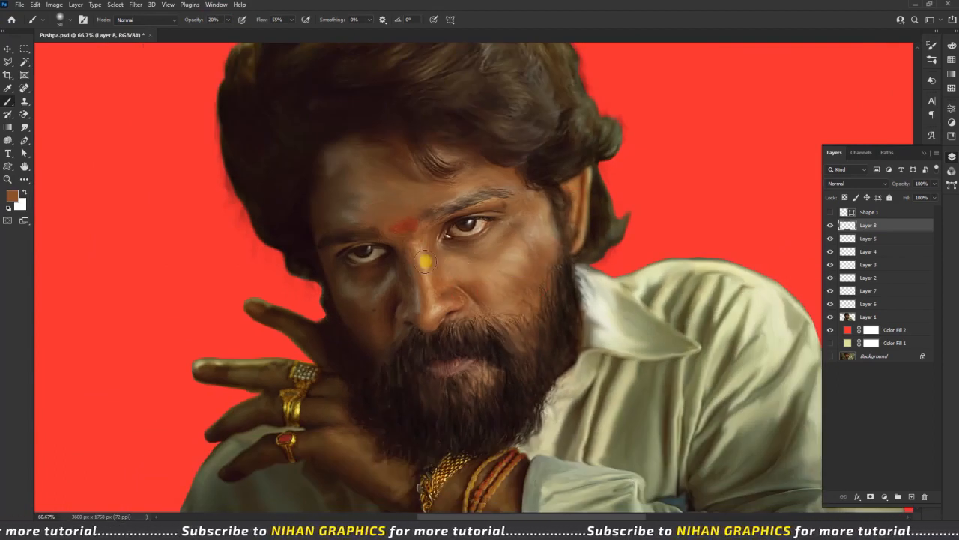
pyautogui.moveTo(357, 189)
pyautogui.mouseDown()
pyautogui.moveTo(368, 193)
pyautogui.moveTo(338, 167)
pyautogui.moveTo(365, 165)
pyautogui.mouseUp()
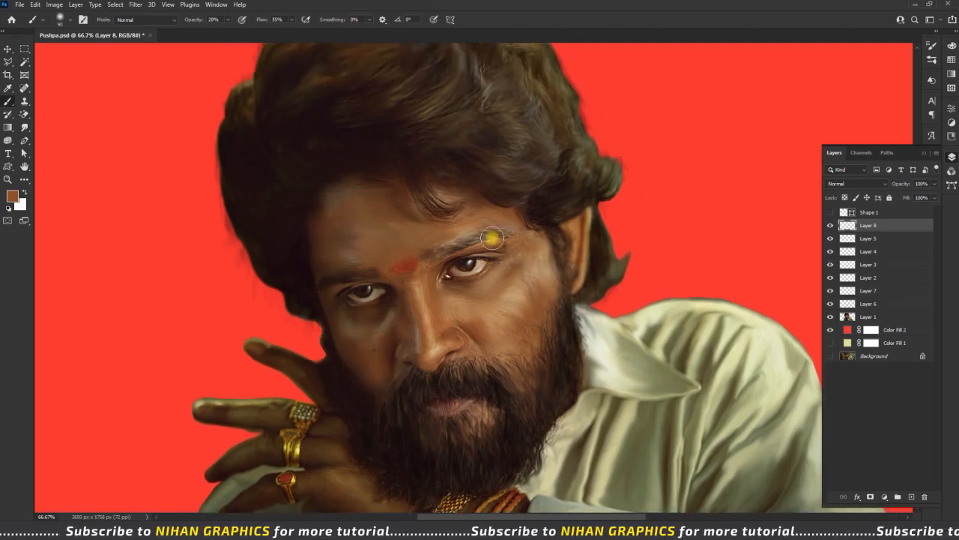
pyautogui.hotkey('ctrl', '-')
pyautogui.hotkey('ctrl', '+')
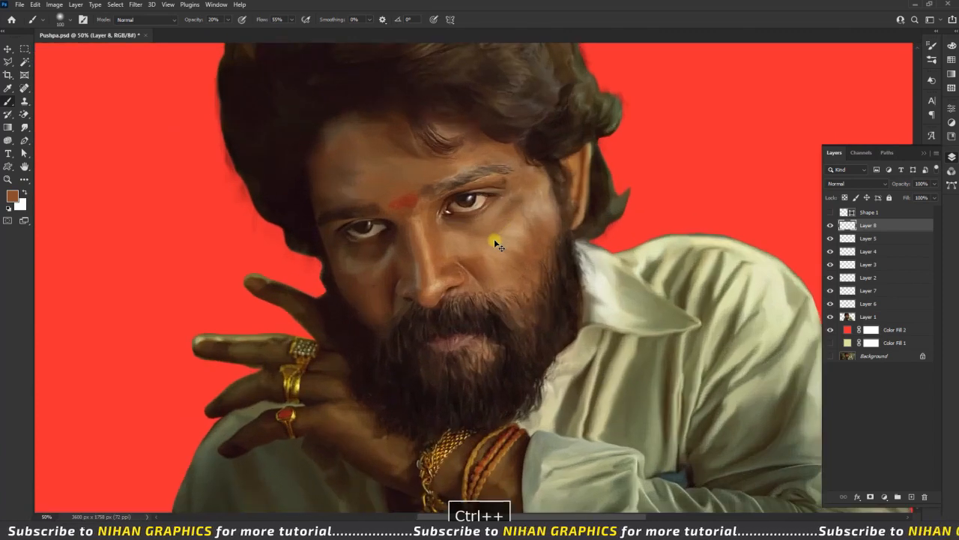
pyautogui.hotkey('ctrl', '-')
pyautogui.hotkey('ctrl', '-')
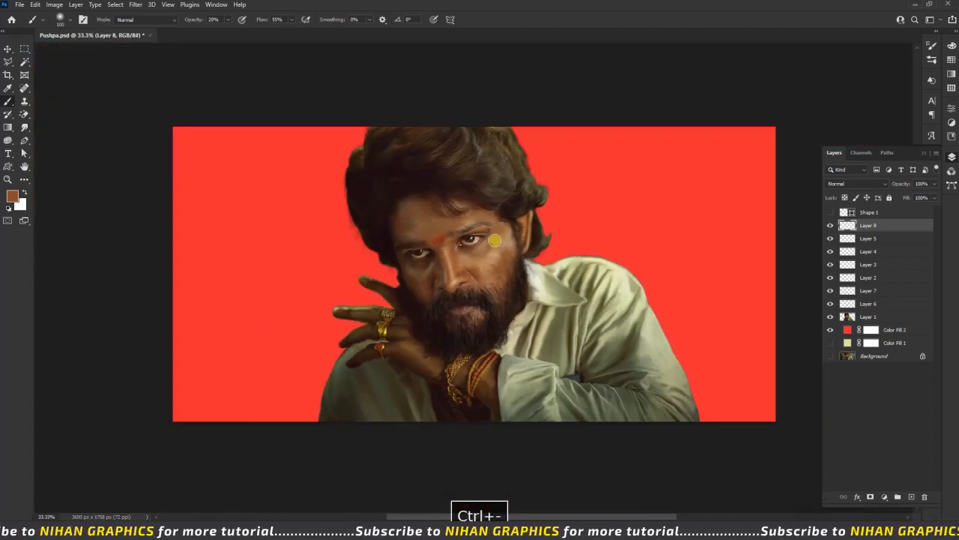
# Paint soft yellow light over the hair and the lit shoulder on Layer 9 with a large brush at 20% opacity
pyautogui.click(7, 49)
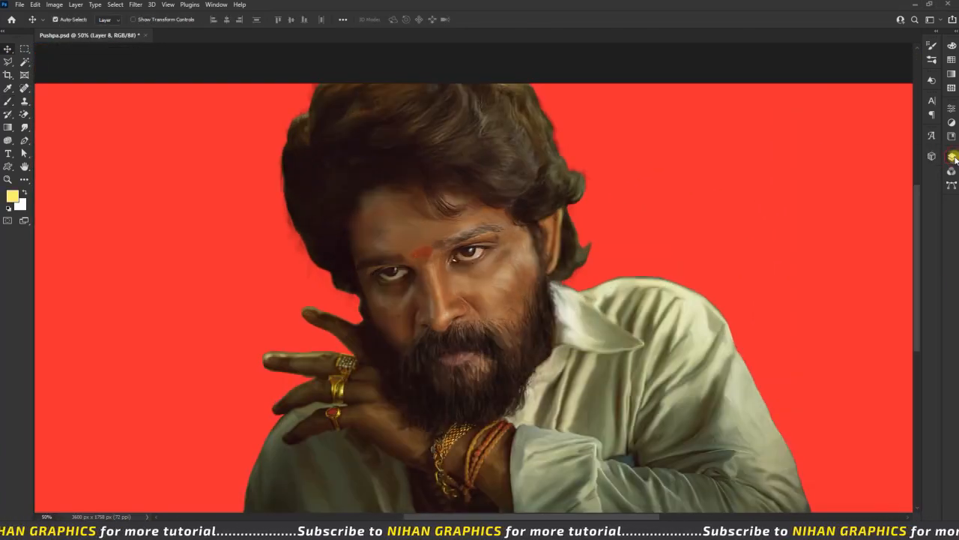
pyautogui.click(952, 157)
pyautogui.hotkey('ctrl', '-')
pyautogui.press('b')
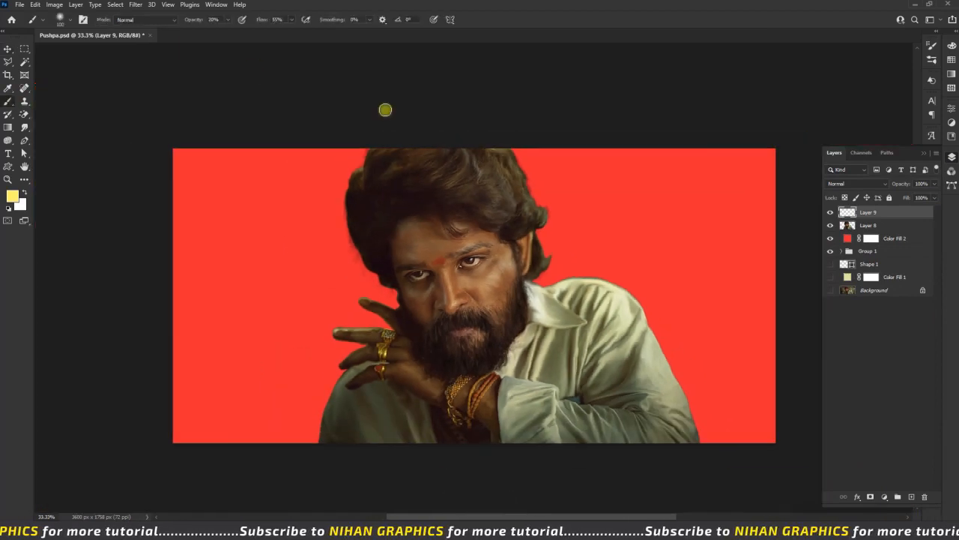
pyautogui.moveTo(393, 111)
pyautogui.mouseDown()
pyautogui.moveTo(358, 184)
pyautogui.moveTo(552, 197)
pyautogui.moveTo(600, 266)
pyautogui.moveTo(452, 145)
pyautogui.moveTo(562, 155)
pyautogui.mouseUp()
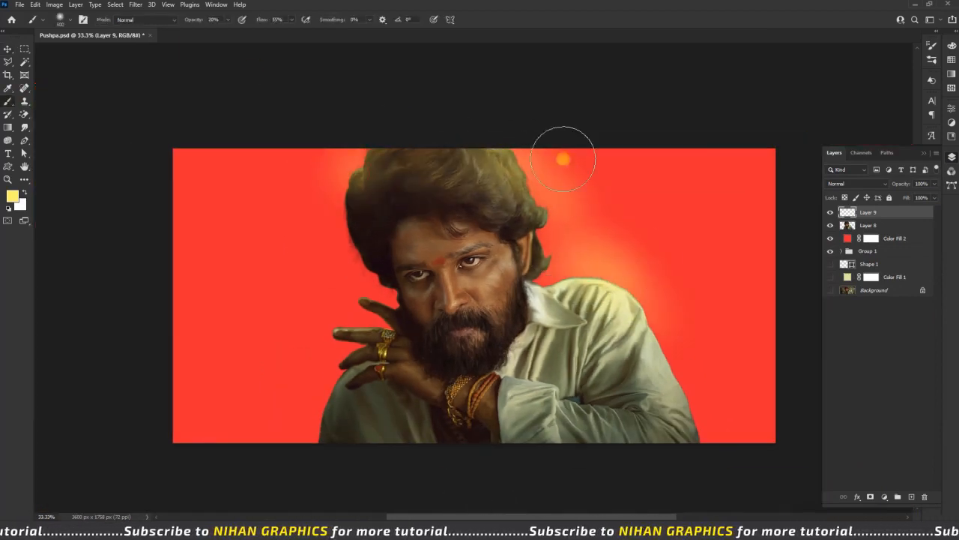
# Blend the yellow light on Layer 9 in Overlay mode and clip the layer to Layer 8
pyautogui.click(855, 184)
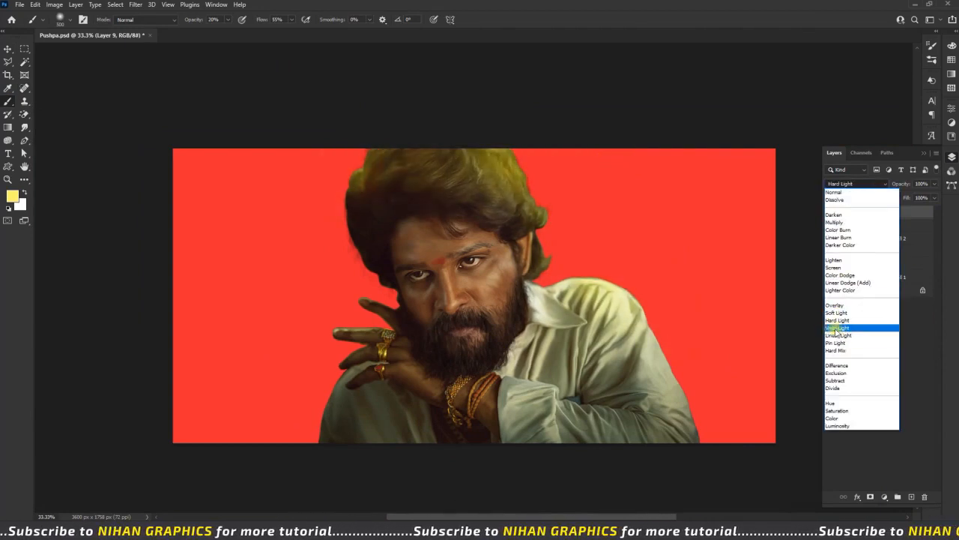
pyautogui.click(833, 421)
pyautogui.moveTo(488, 188)
pyautogui.mouseDown()
pyautogui.moveTo(490, 168)
pyautogui.moveTo(553, 214)
pyautogui.moveTo(411, 158)
pyautogui.moveTo(342, 160)
pyautogui.mouseUp()
pyautogui.click(855, 184)
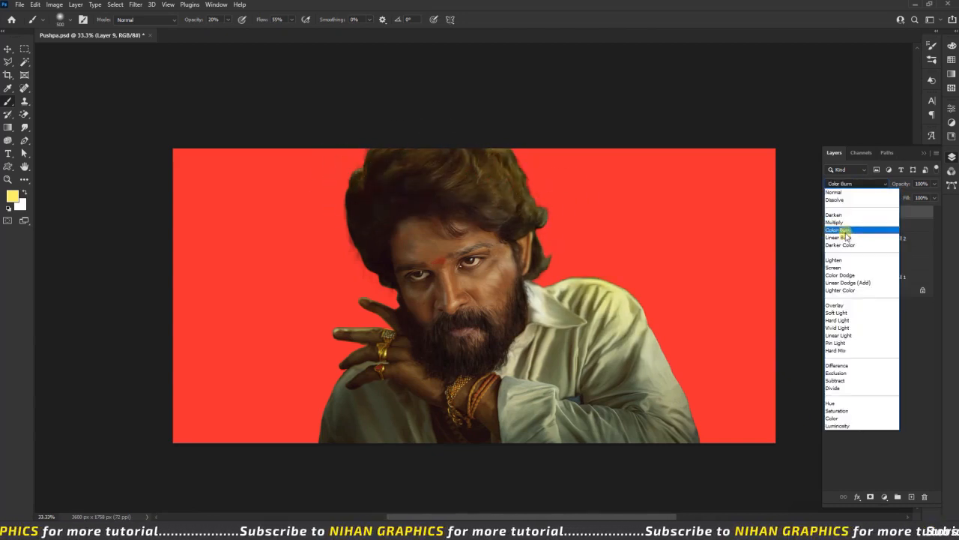
pyautogui.click(865, 306)
# Paint the background's red softly over the shaded side of the face on a new Overlay layer clipped above Layer 8
pyautogui.click(884, 226)
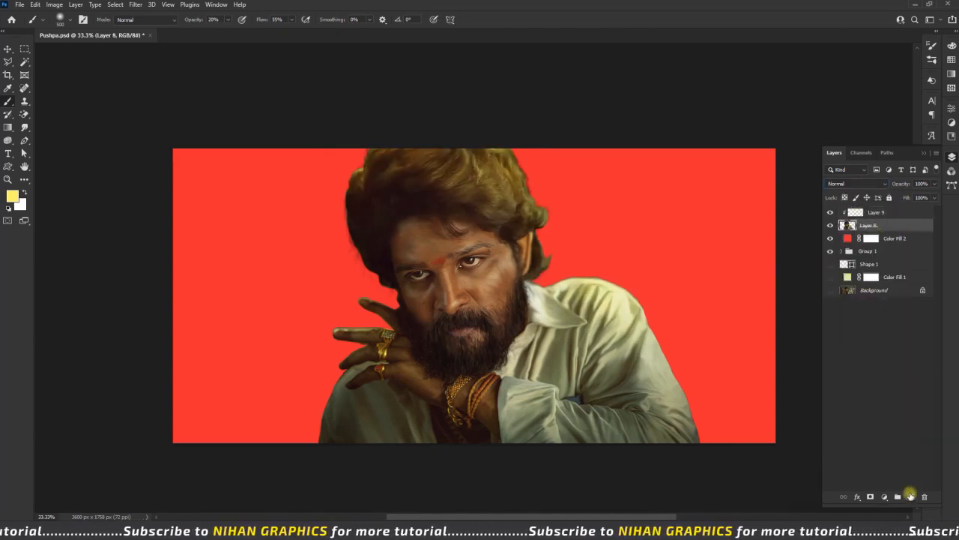
pyautogui.click(911, 496)
pyautogui.click(8, 88)
pyautogui.click(197, 183)
pyautogui.click(10, 101)
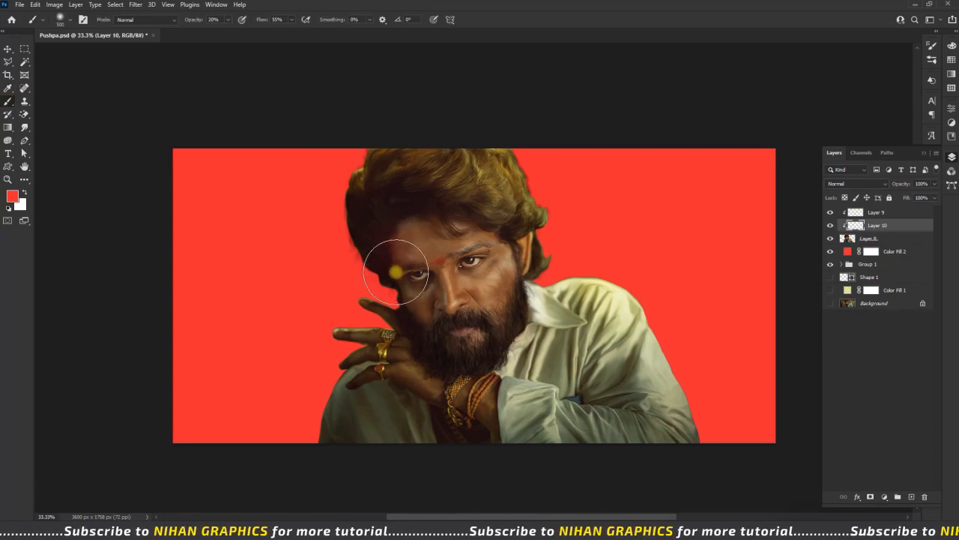
pyautogui.click(854, 183)
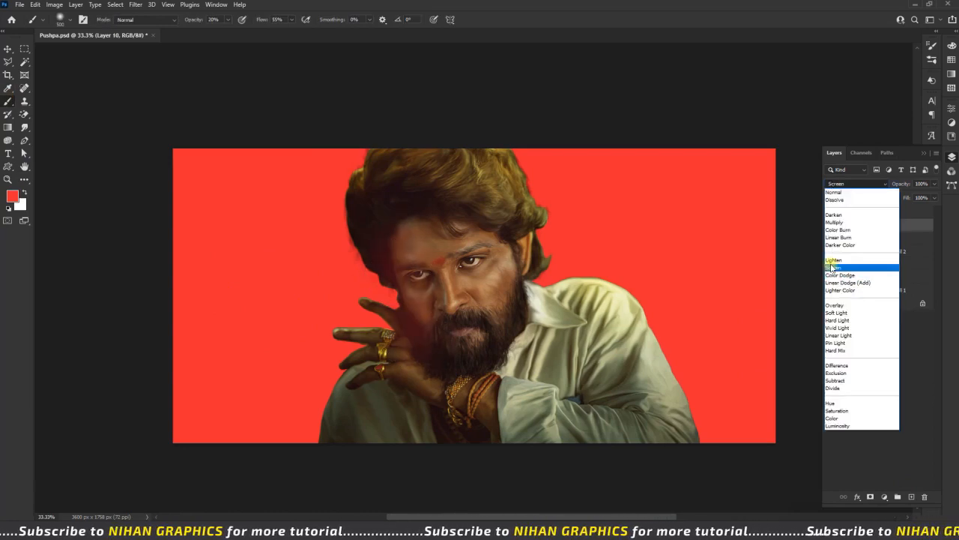
pyautogui.click(835, 305)
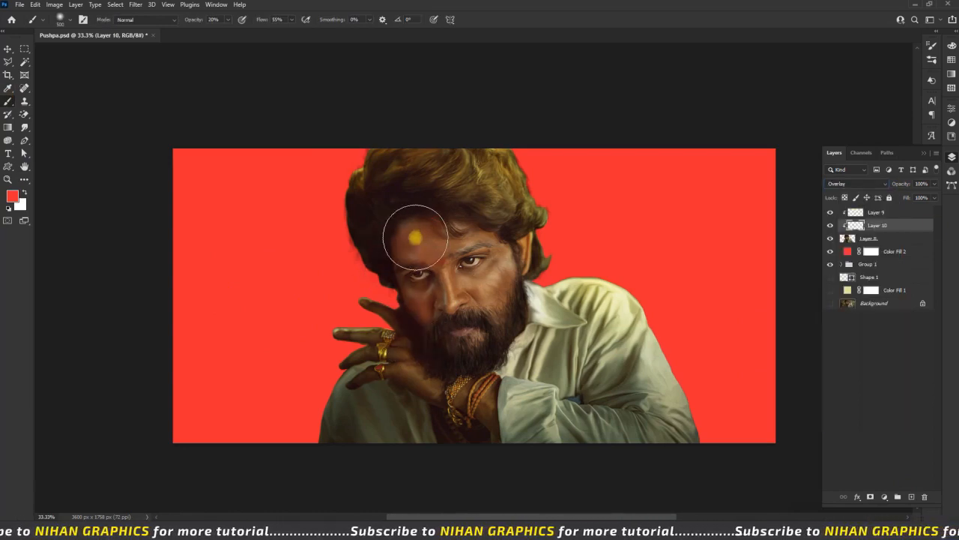
# Paint red light touches on the forehead and the extended fingertip on Layer 10 with a smaller brush of 125 to 175 px
pyautogui.hotkey('ctrl', '+')
pyautogui.press('[')
pyautogui.press('[')
pyautogui.press('[')
pyautogui.press('[')
pyautogui.press('[')
pyautogui.press('[')
pyautogui.press('[')
pyautogui.hotkey('ctrl', '-')
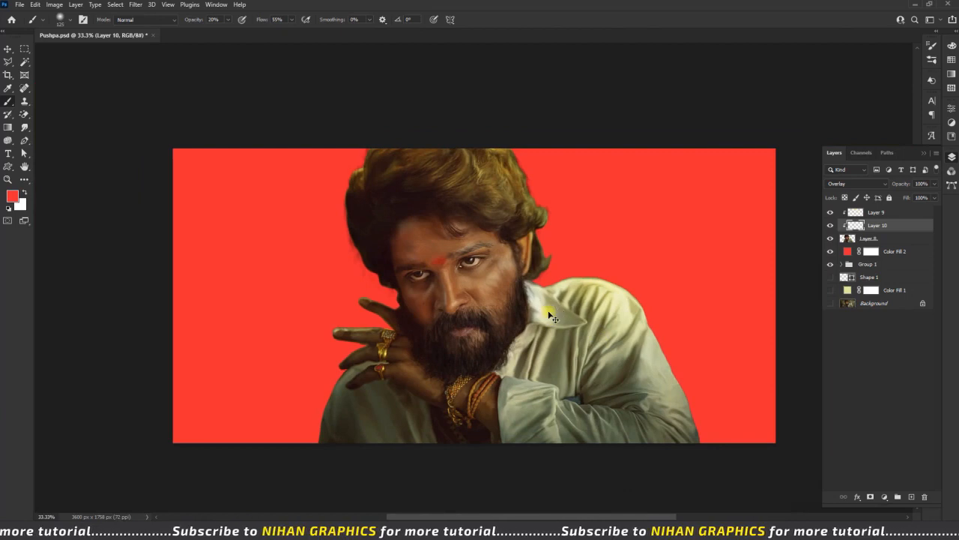
pyautogui.hotkey('ctrl', '+')
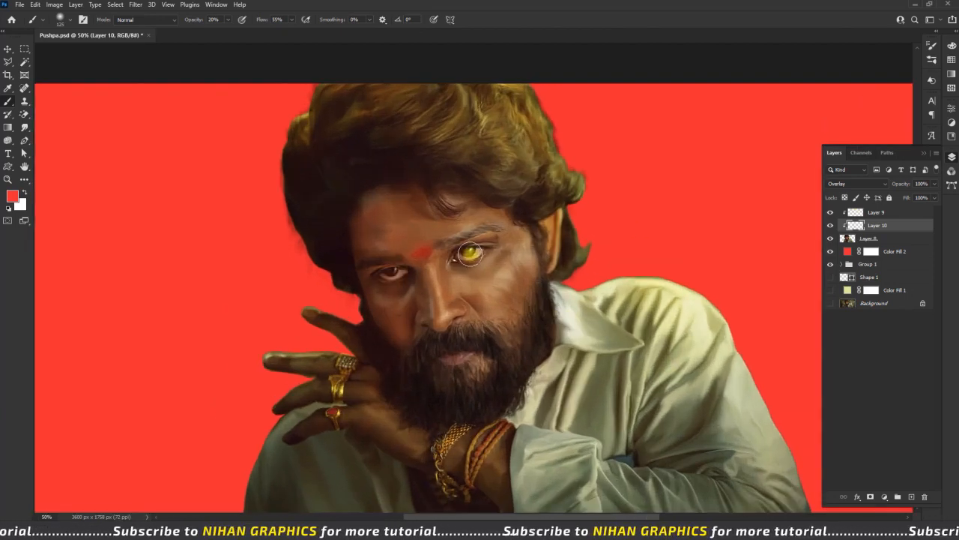
pyautogui.hotkey('ctrl', '-')
pyautogui.hotkey('ctrl', '-')
pyautogui.hotkey('ctrl', '+')
pyautogui.hotkey('ctrl', '+')
pyautogui.scroll(-3, 492, 289)
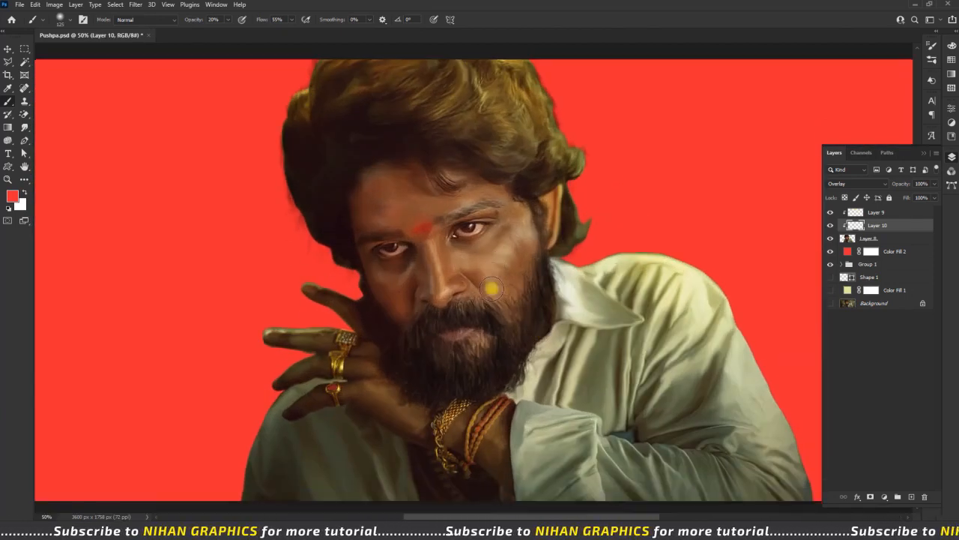
pyautogui.moveTo(297, 310); pyautogui.dragTo(288, 309)
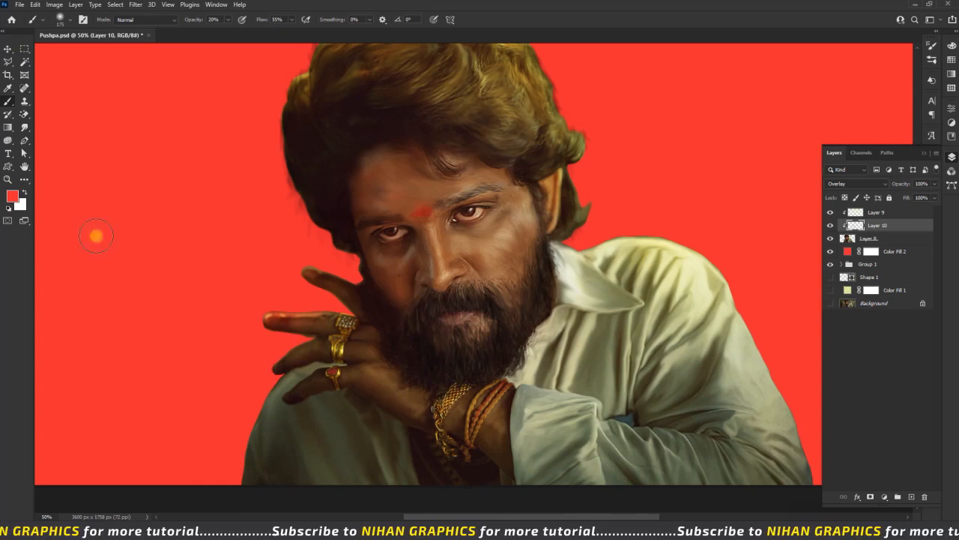
# Shift the portrait together with its two clipped light layers towards the right side of the canvas and save the document
pyautogui.press('v')
pyautogui.hotkey('ctrl', '-')
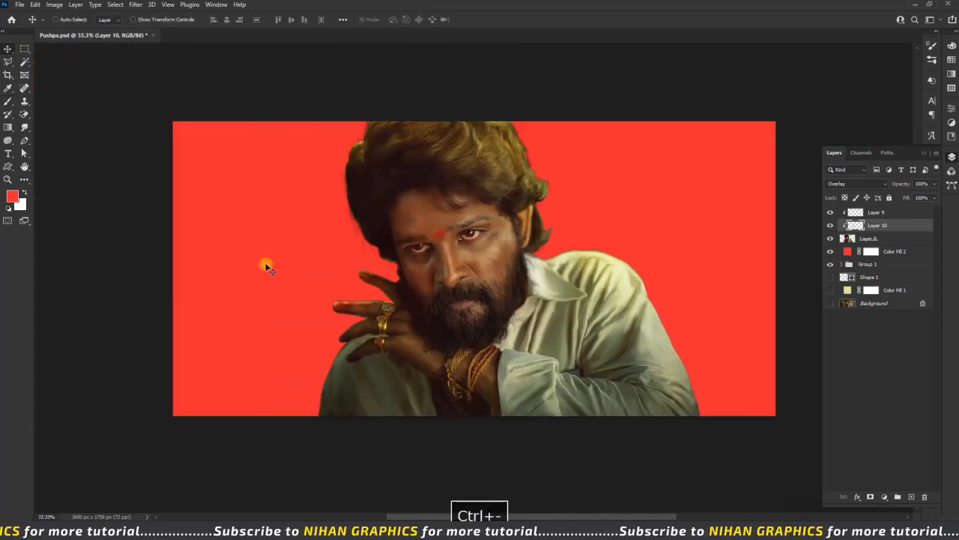
pyautogui.moveTo(559, 320); pyautogui.dragTo(541, 311)
pyautogui.click(875, 238)
pyautogui.keyDown('shift'); pyautogui.click(876, 213); pyautogui.keyUp('shift')
pyautogui.moveTo(516, 343); pyautogui.dragTo(576, 343)
pyautogui.moveTo(597, 86); pyautogui.dragTo(540, 85)
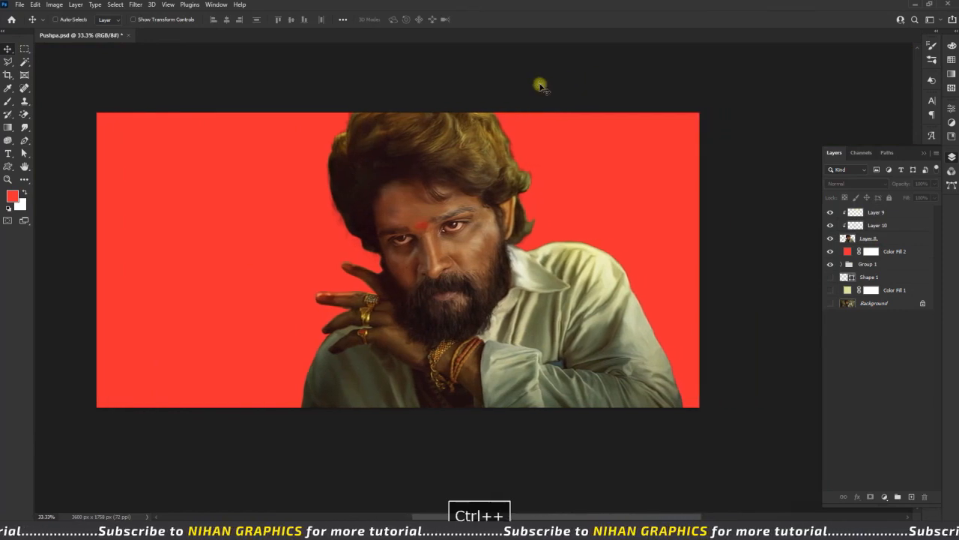
pyautogui.hotkey('ctrl', '+')
pyautogui.hotkey('ctrl', '-')
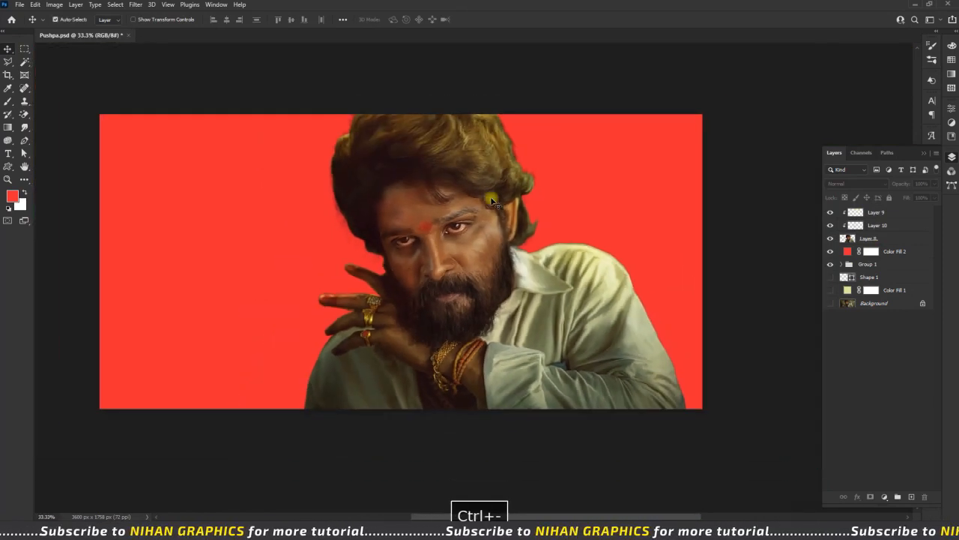
pyautogui.click(20, 5)
pyautogui.click(30, 115)
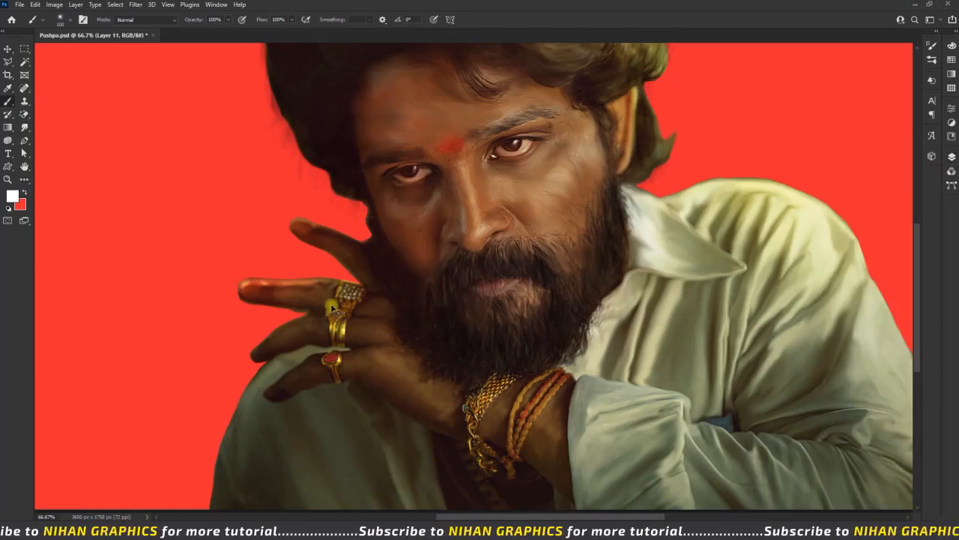
# Stamp a white sparkle on the stone-set ring on Layer 11 with the 100 px sparkle brush
pyautogui.hotkey('ctrl', '+')
pyautogui.hotkey('ctrl', '+')
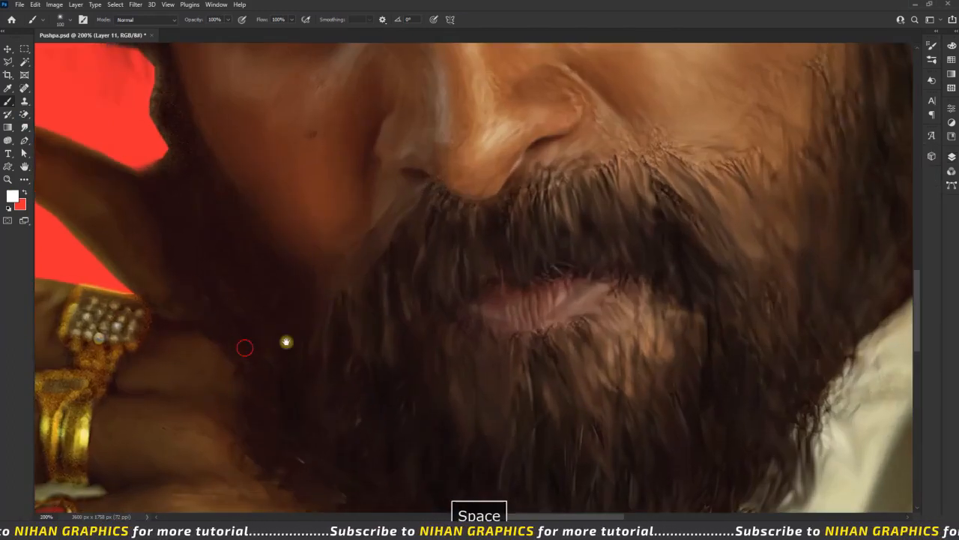
pyautogui.moveTo(146, 326); pyautogui.dragTo(300, 303)
pyautogui.click(300, 303)
pyautogui.hotkey('ctrl', '-')
pyautogui.hotkey('ctrl', '-')
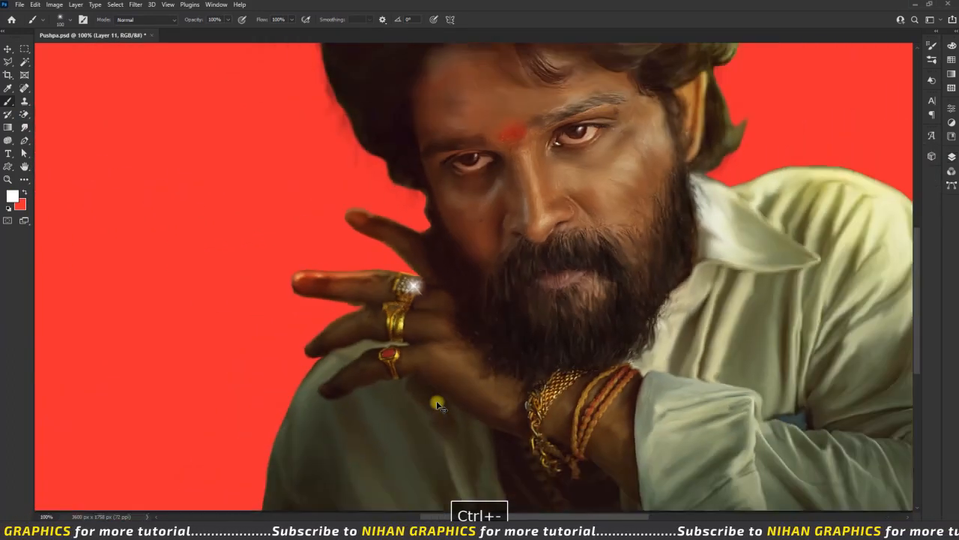
pyautogui.scroll(1, 443, 402)
pyautogui.hotkey('ctrl', '+')
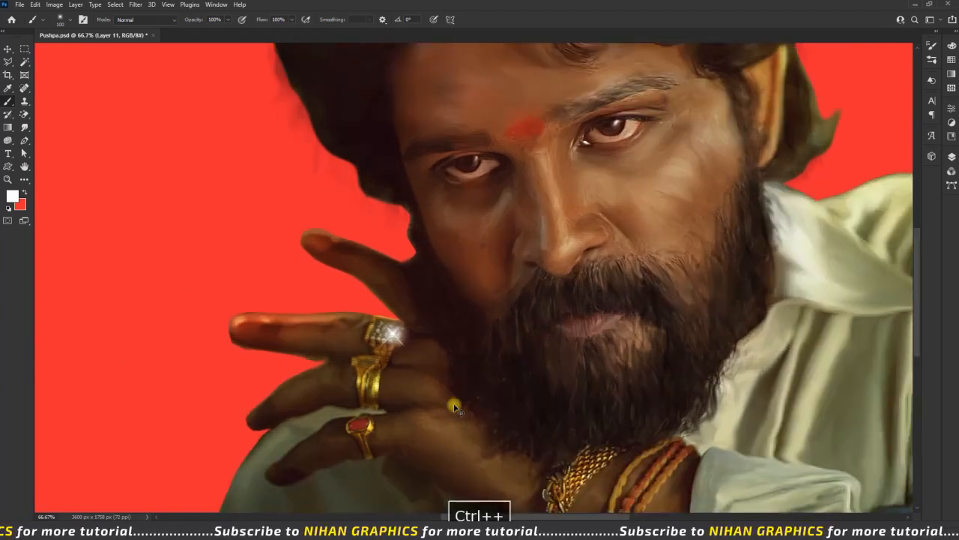
# Stamp a white sparkle on the eye on the lit side on a new layer and lower that layer's opacity to about 49%
pyautogui.press('F7')
pyautogui.hotkey('ctrl', 'shift', 'alt', 'n')
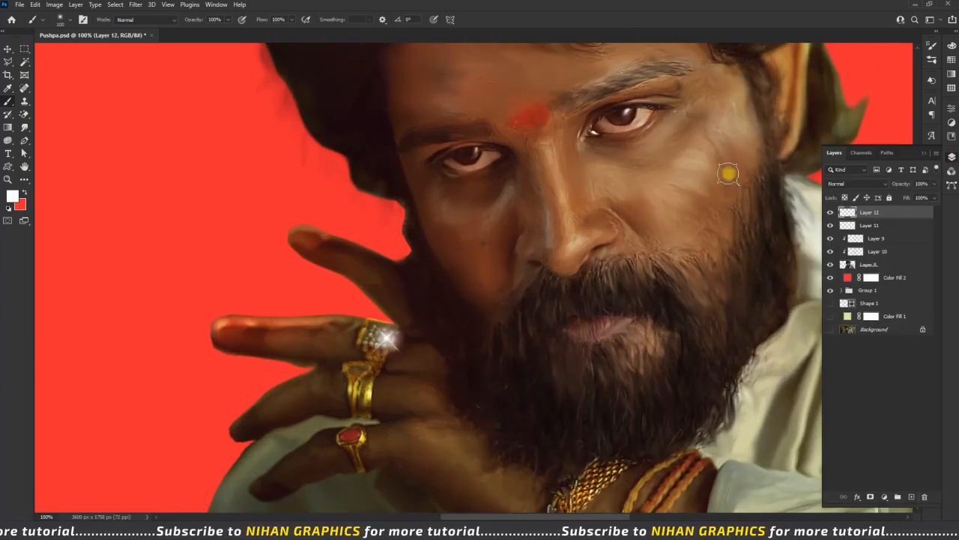
pyautogui.click(630, 112)
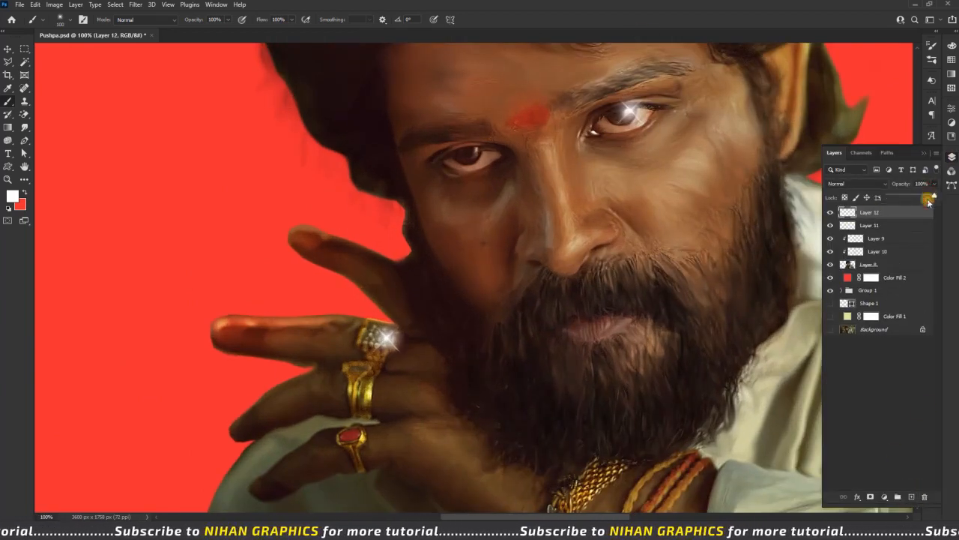
pyautogui.moveTo(903, 197); pyautogui.dragTo(910, 197)
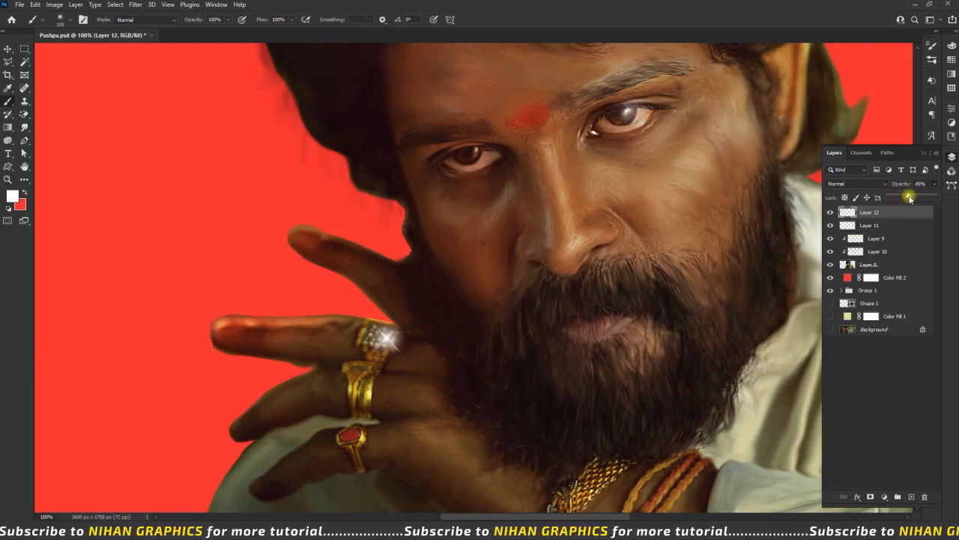
pyautogui.click(923, 160)
pyautogui.hotkey('ctrl', '-')
pyautogui.hotkey('ctrl', '-')
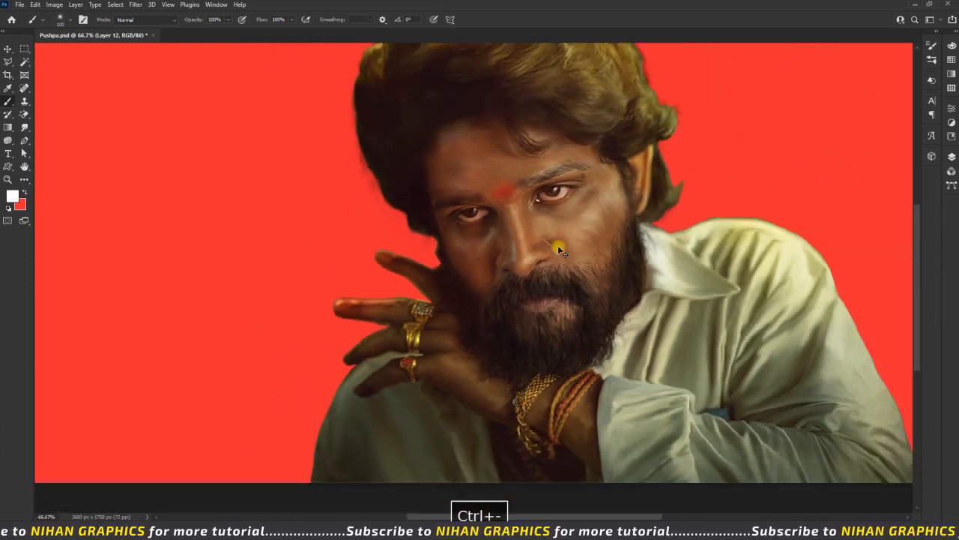
pyautogui.moveTo(559, 247); pyautogui.dragTo(563, 278)
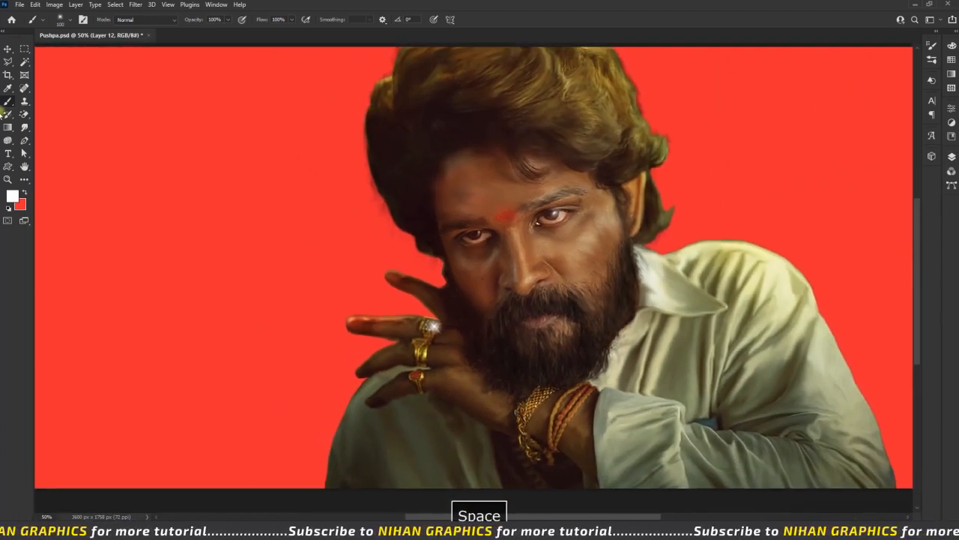
# Add a new layer between the portrait and the red fill and choose the Shattered Glass 3 brush
pyautogui.click(952, 156)
pyautogui.click(869, 277)
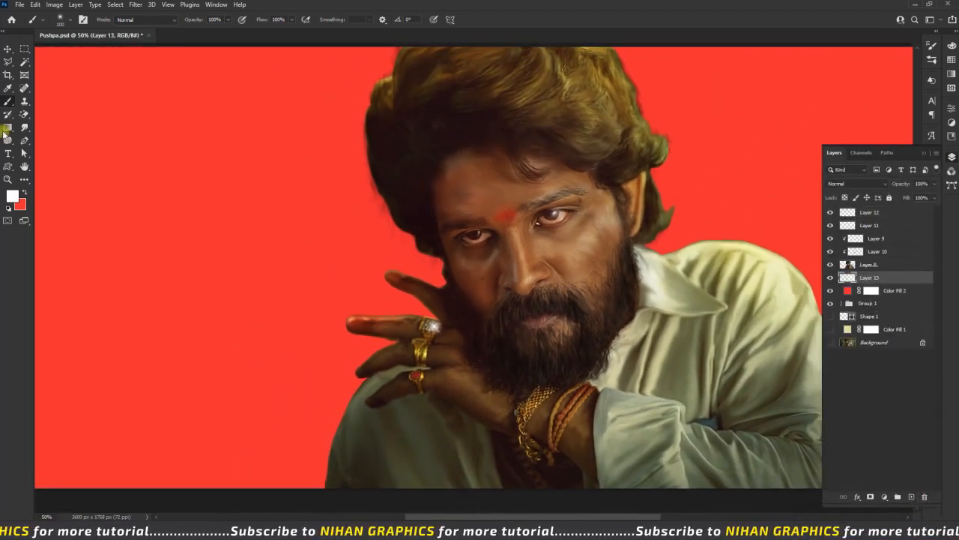
pyautogui.click(68, 21)
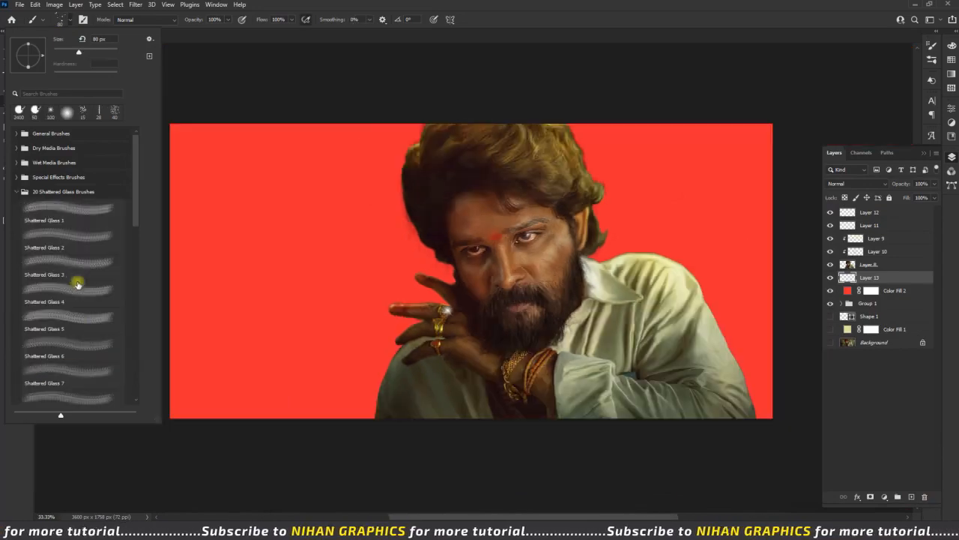
pyautogui.click(75, 270)
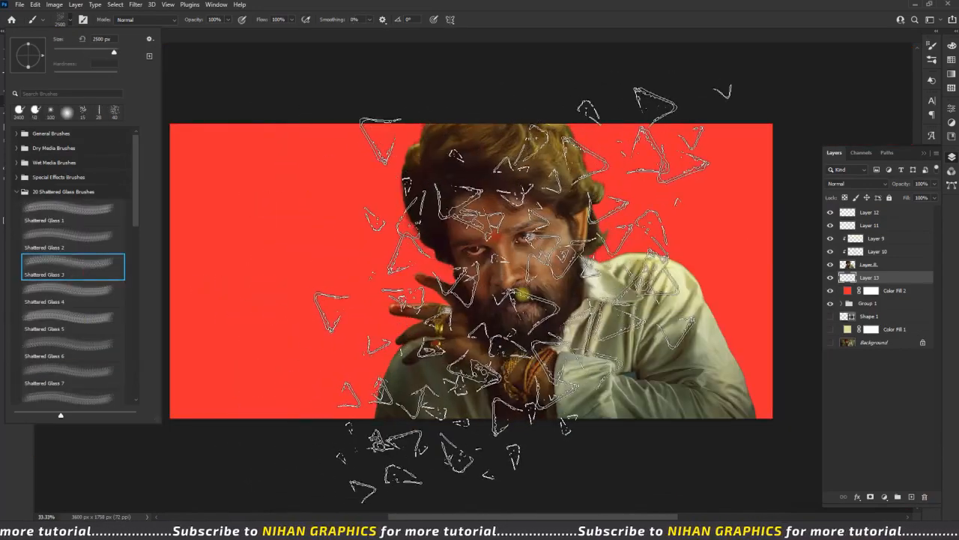
# Stamp white glass shards across the red background on Layer 13 with the brush at 3900 px and a -50° angle
pyautogui.click(535, 292)
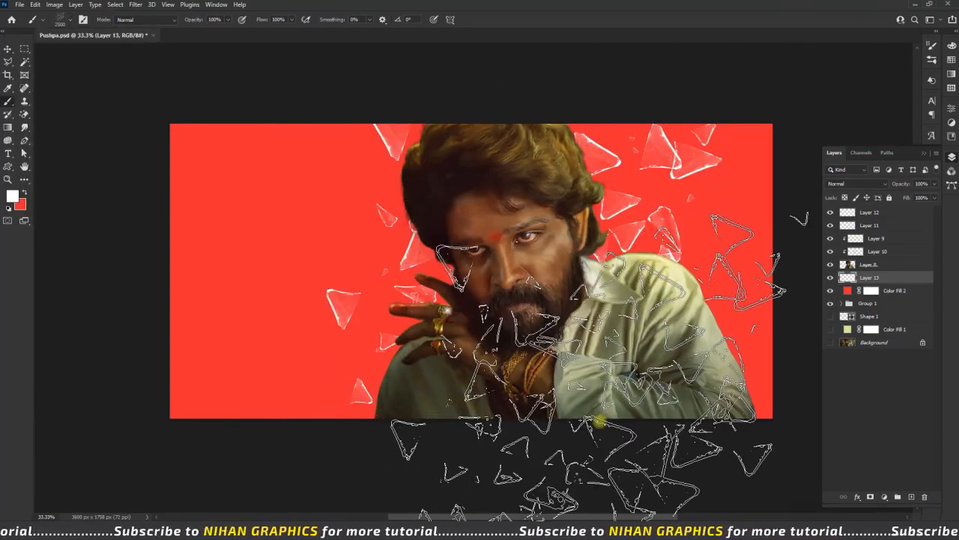
pyautogui.hotkey('ctrl', 'z')
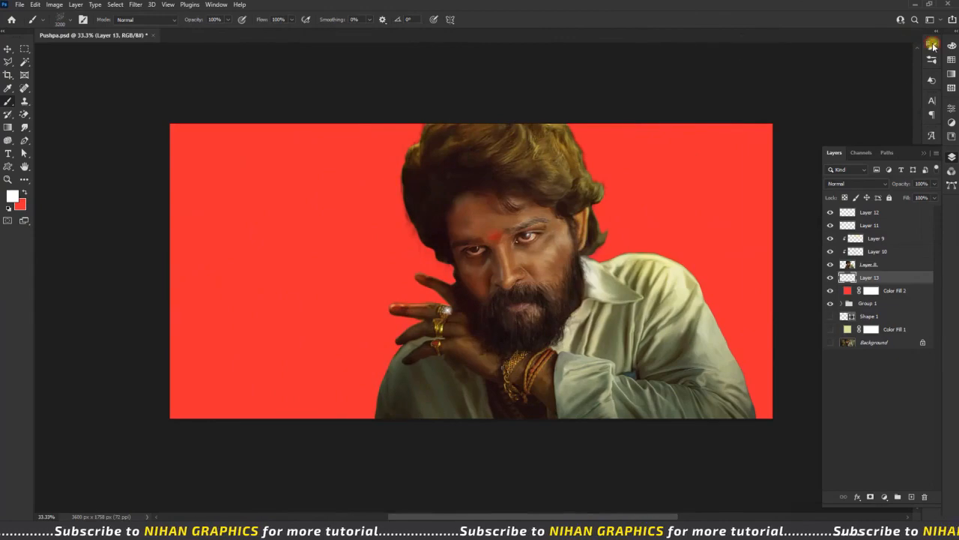
pyautogui.click(932, 45)
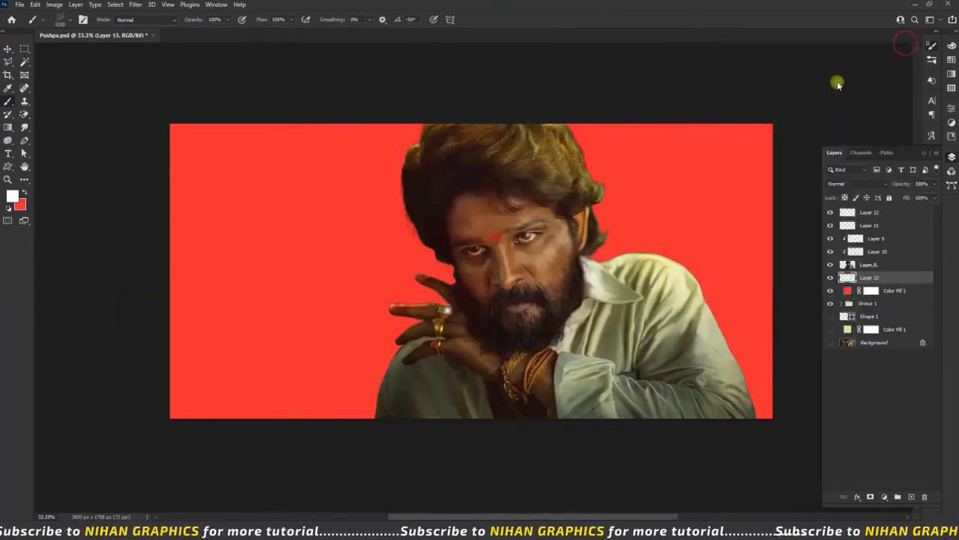
pyautogui.moveTo(835, 82); pyautogui.dragTo(480, 288)
pyautogui.click(8, 48)
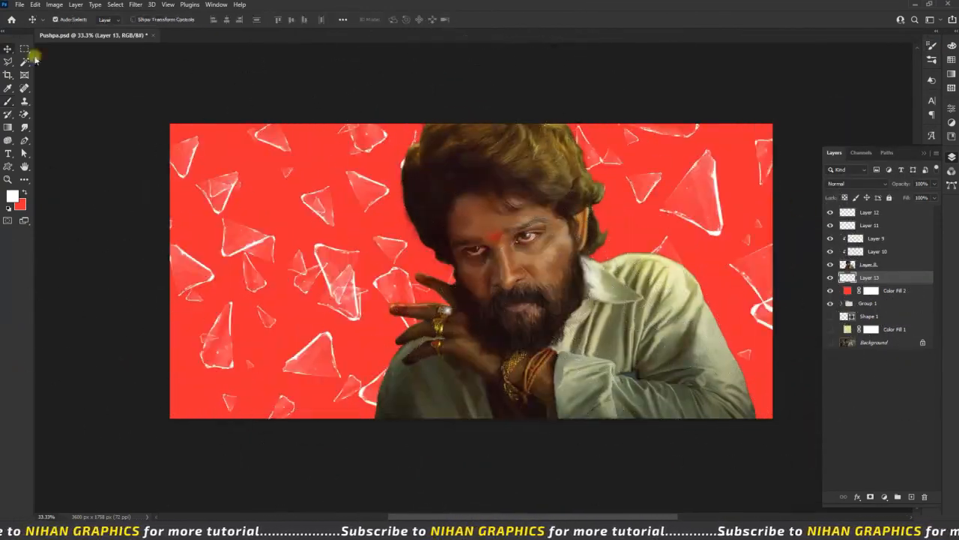
# Set the blend mode of the glass shards layer to Overlay
pyautogui.click(855, 184)
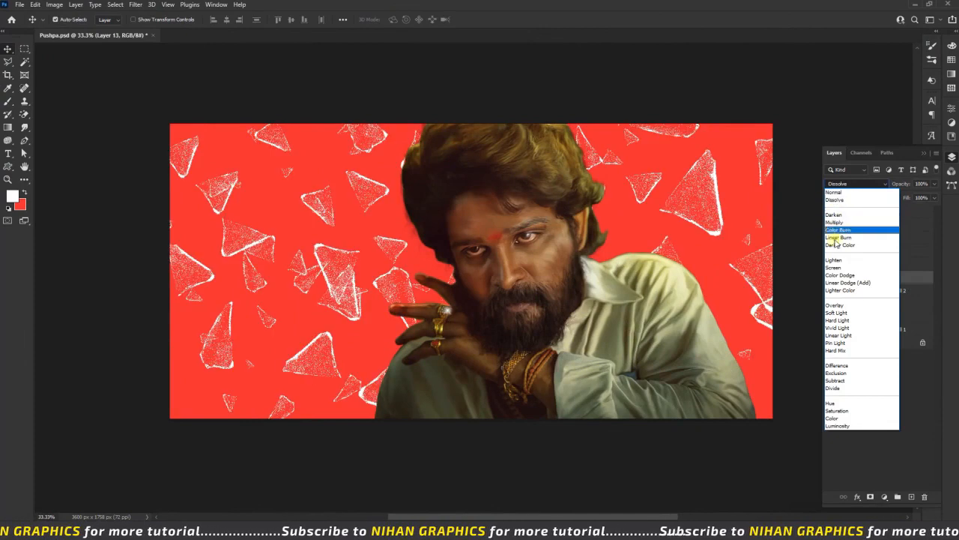
pyautogui.click(843, 305)
pyautogui.click(665, 79)
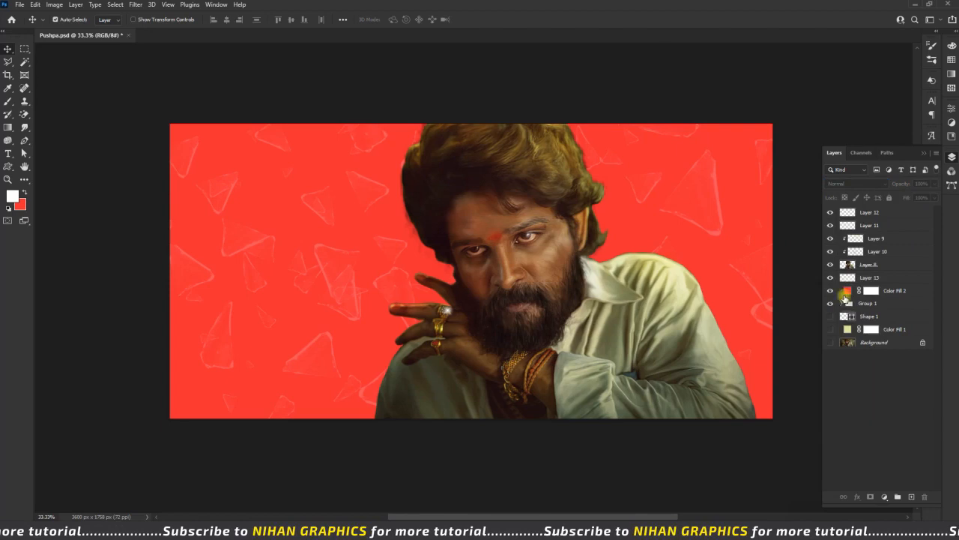
# Add a new layer above the glass shards and open the DD Fire Brushes set for the Brush tool
pyautogui.click(866, 278)
pyautogui.click(909, 496)
pyautogui.click(8, 128)
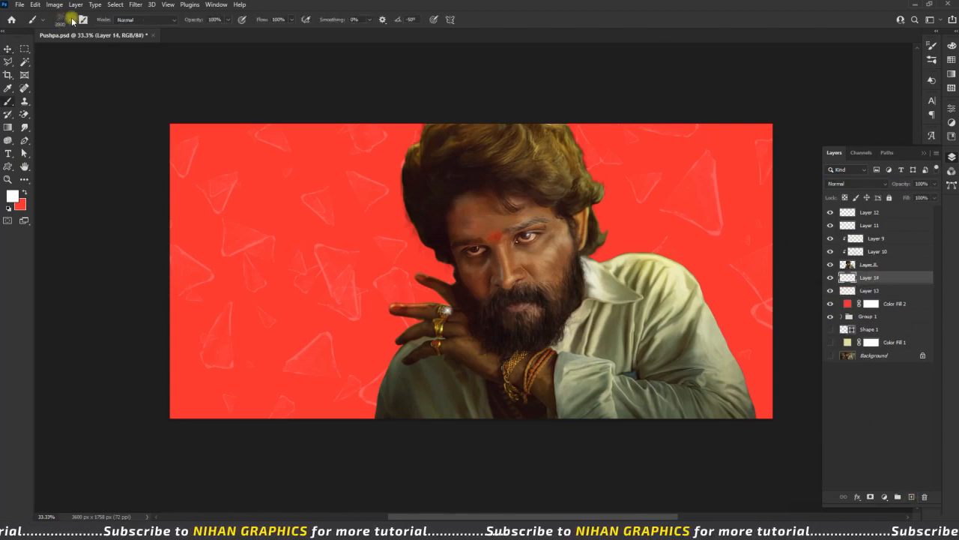
pyautogui.click(69, 20)
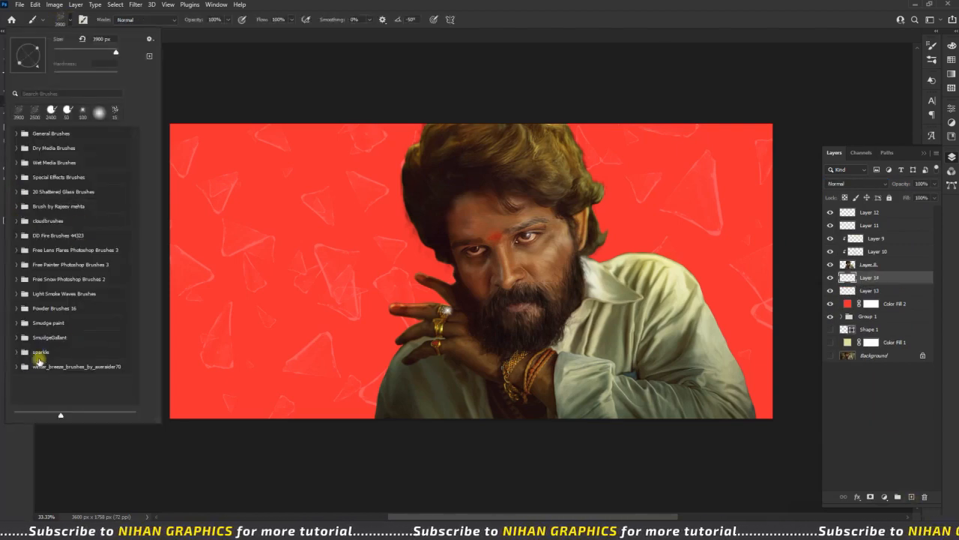
pyautogui.click(17, 235)
# Preview several fire brushes over the canvas and select Fire Brush 1
pyautogui.click(60, 307)
pyautogui.click(75, 338)
pyautogui.click(88, 363)
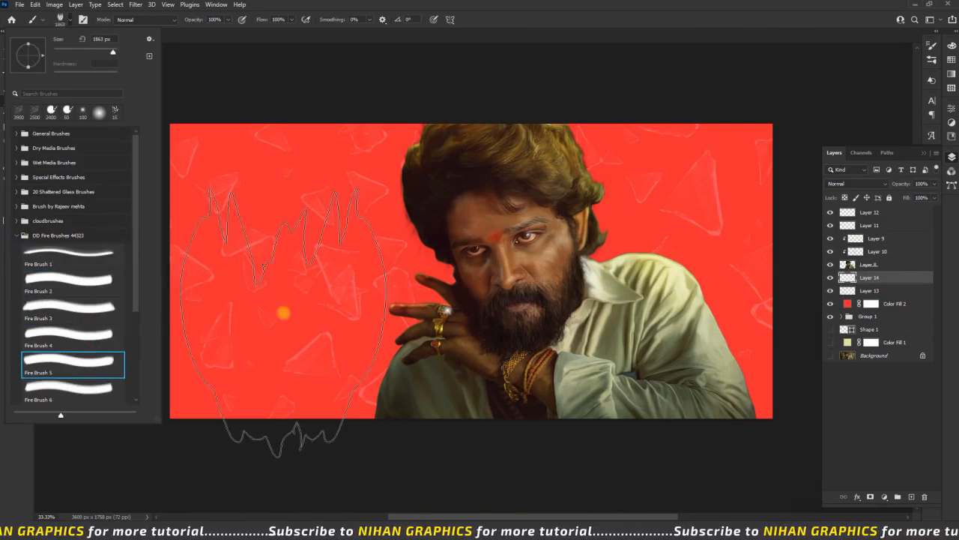
pyautogui.click(85, 386)
pyautogui.click(68, 245)
pyautogui.click(68, 219)
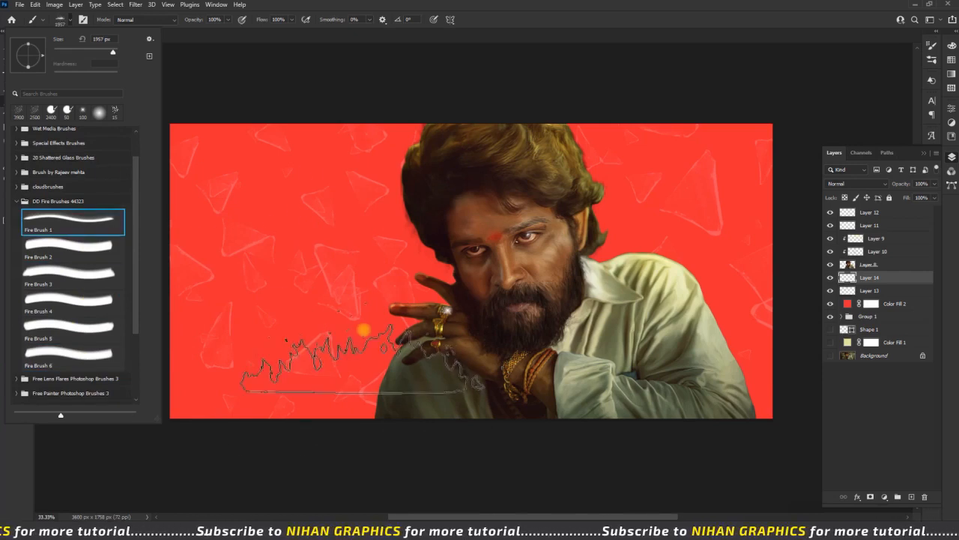
# Leave the fire brush presets, switch to the Move tool, and group Layer 8 with its clipped Layers 9 and 10
pyautogui.click(16, 202)
pyautogui.click(71, 20)
pyautogui.click(9, 51)
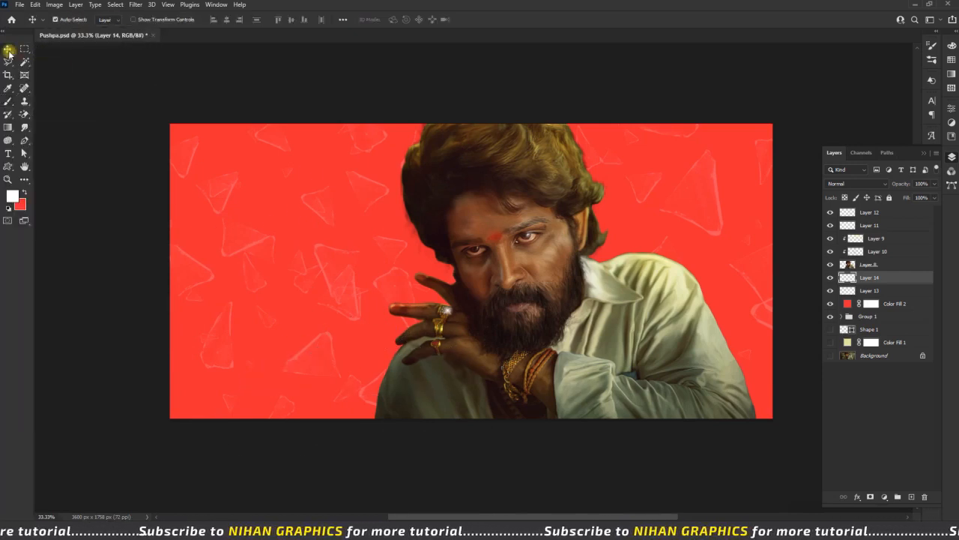
pyautogui.click(522, 430)
pyautogui.hotkey('ctrl', '+')
pyautogui.click(894, 261)
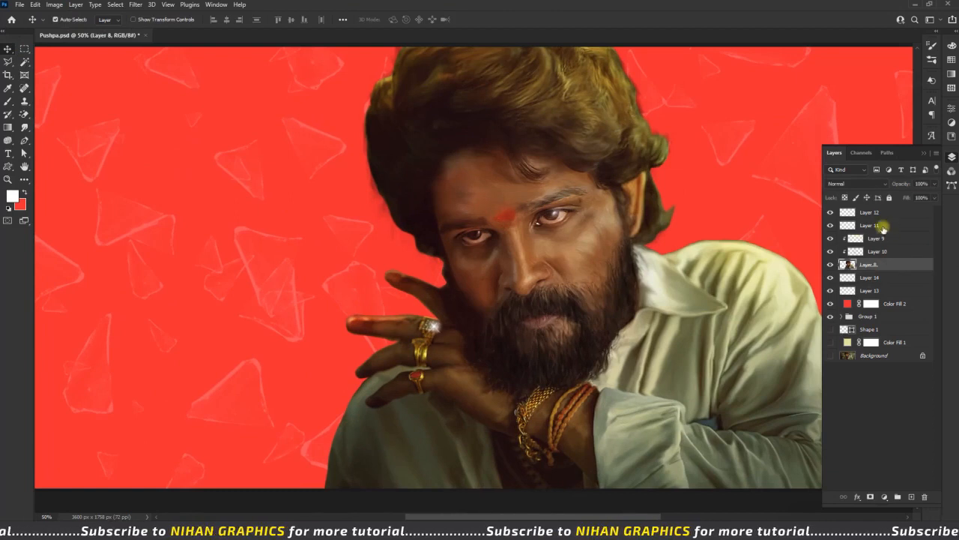
pyautogui.keyDown('shift'); pyautogui.click(885, 214); pyautogui.keyUp('shift')
pyautogui.click(885, 239)
pyautogui.keyDown('shift'); pyautogui.click(881, 262); pyautogui.keyUp('shift')
pyautogui.hotkey('ctrl', 'g')
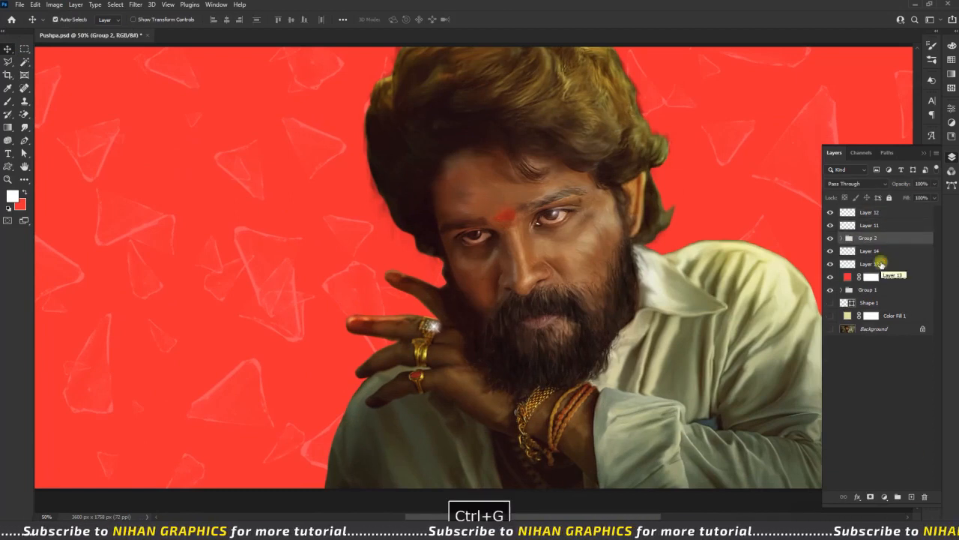
# Add a Brightness/Contrast adjustment clipped to the portrait group, with brightness about 28 and contrast -2
pyautogui.click(884, 496)
pyautogui.click(877, 351)
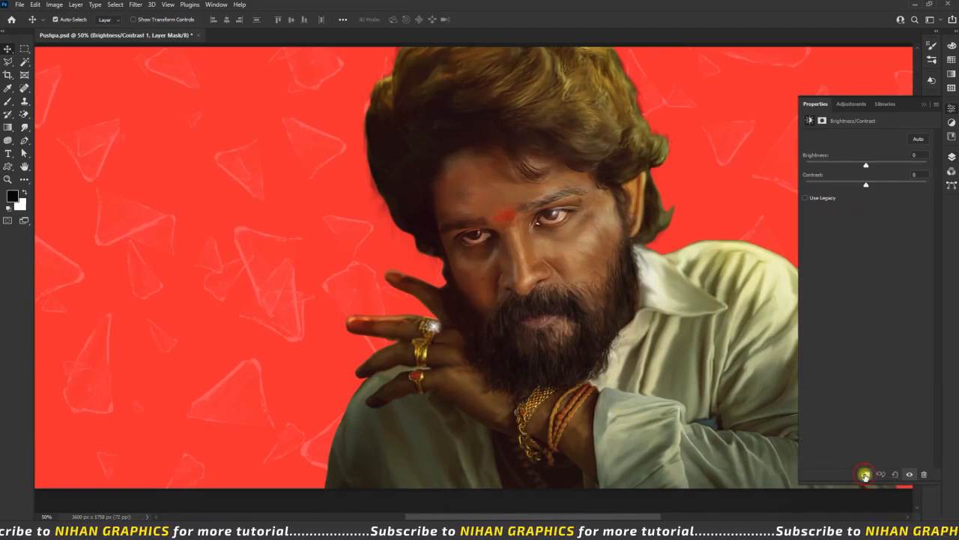
pyautogui.moveTo(869, 168); pyautogui.dragTo(885, 190)
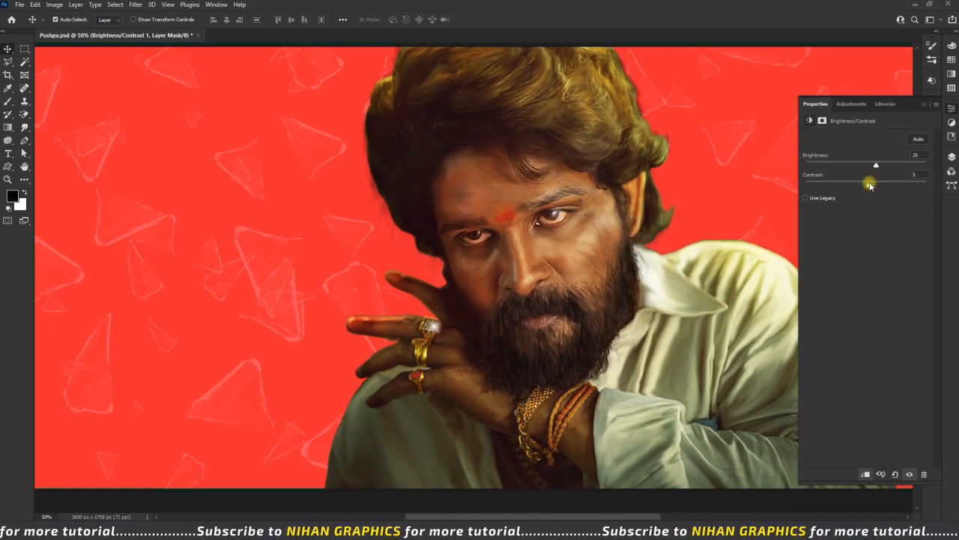
pyautogui.moveTo(877, 166)
pyautogui.mouseDown()
pyautogui.moveTo(867, 167)
pyautogui.moveTo(886, 169)
pyautogui.moveTo(872, 169)
pyautogui.moveTo(878, 173)
pyautogui.mouseUp()
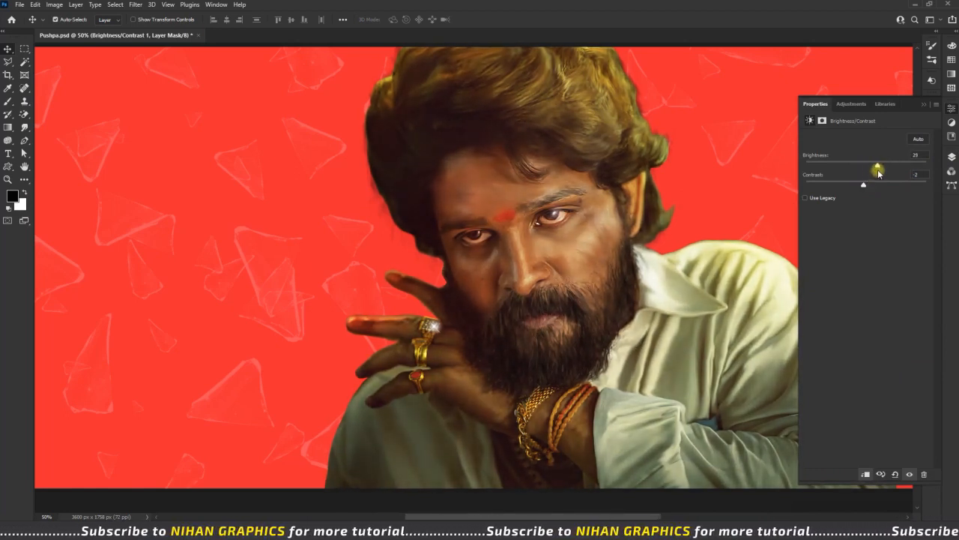
# Select the red Color Fill 2 background layer
pyautogui.click(951, 157)
pyautogui.click(888, 290)
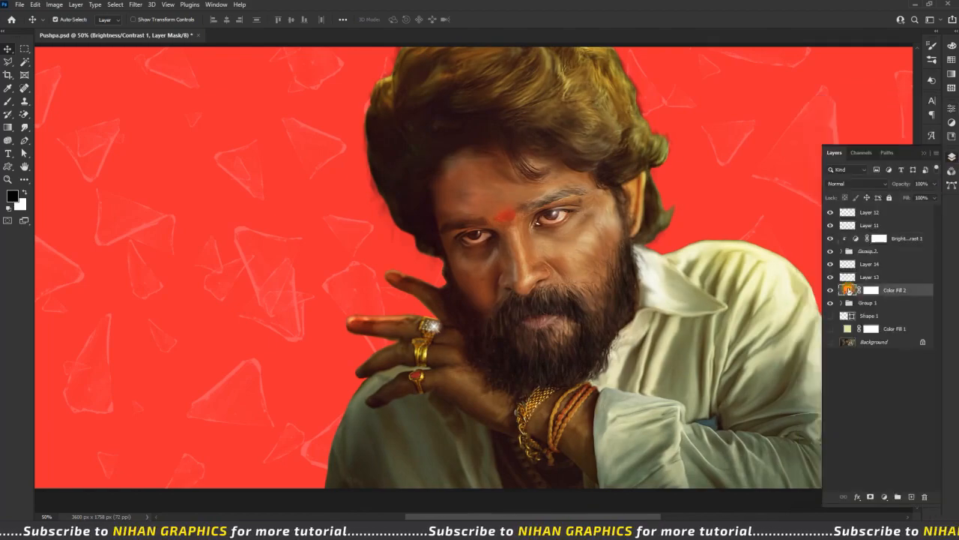